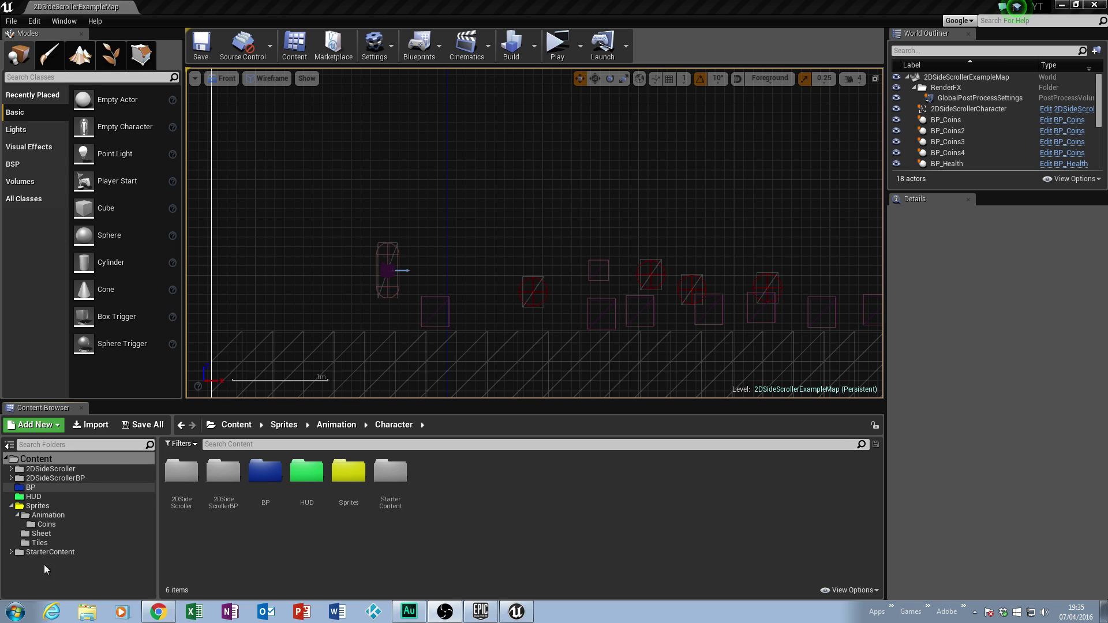
- Create a new folder named Character inside the Sprites > Animation folder
{"action": "left_click", "coordinate": [38, 506]}
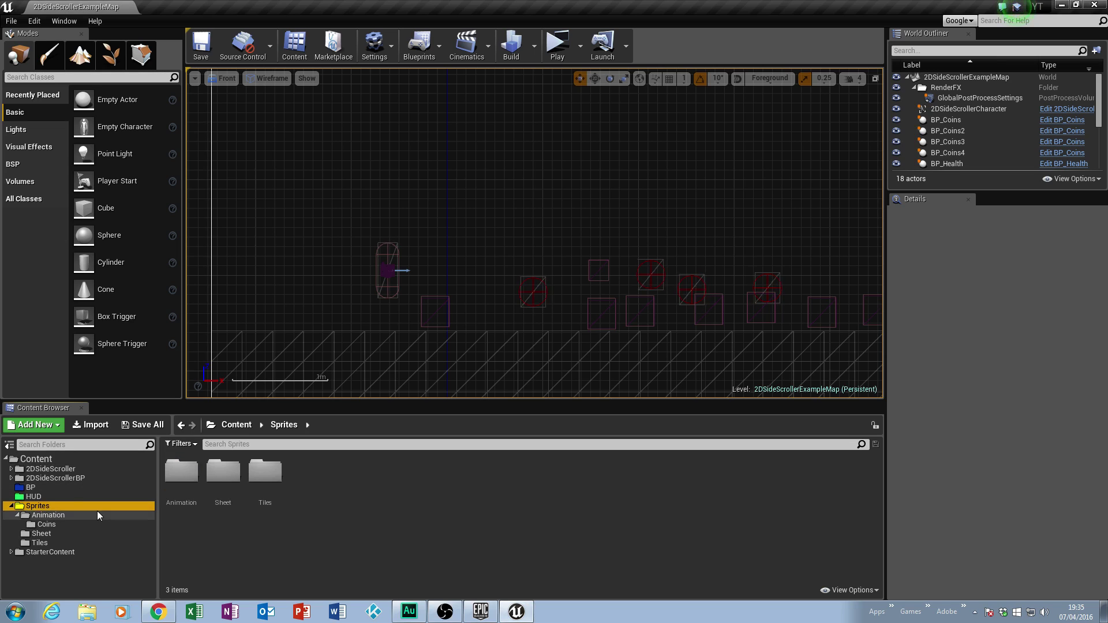
{"action": "left_click", "coordinate": [47, 515]}
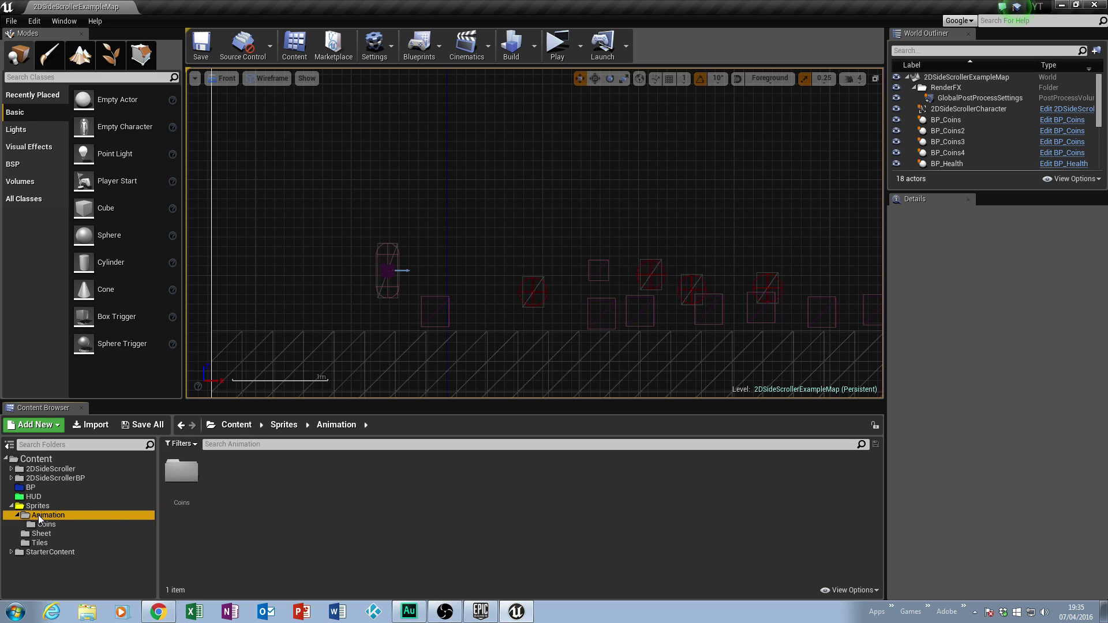
{"action": "right_click", "coordinate": [45, 514]}
{"action": "left_click", "coordinate": [91, 413]}
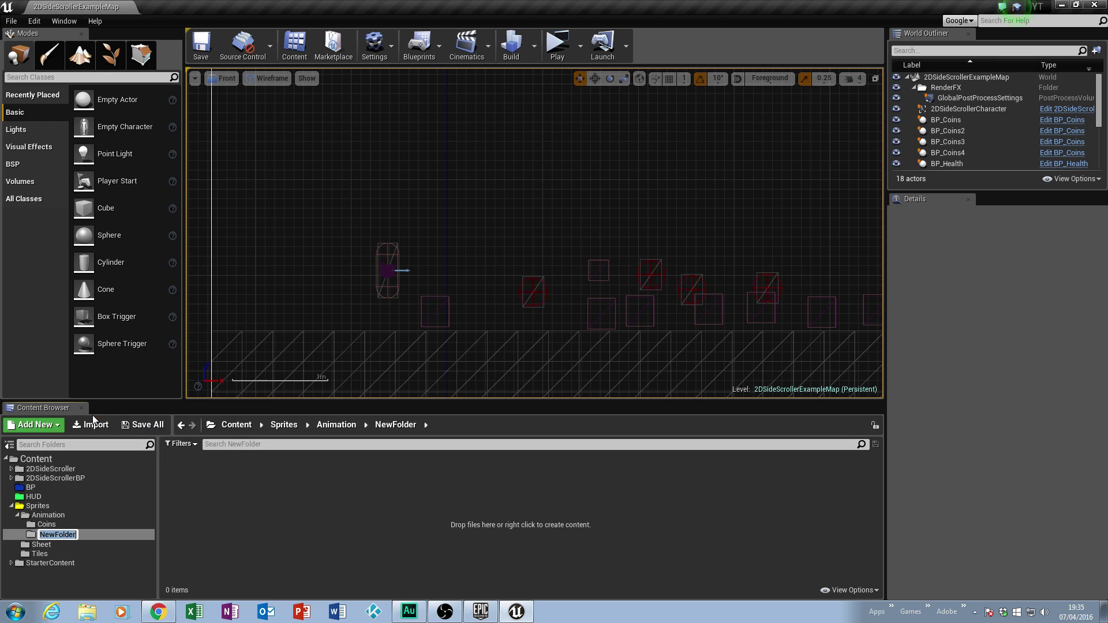
{"action": "type", "text": "Charcater"}
{"action": "key", "text": "BackSpace"}
{"action": "key", "text": "BackSpace"}
{"action": "key", "text": "BackSpace"}
{"action": "key", "text": "BackSpace"}
{"action": "key", "text": "BackSpace"}
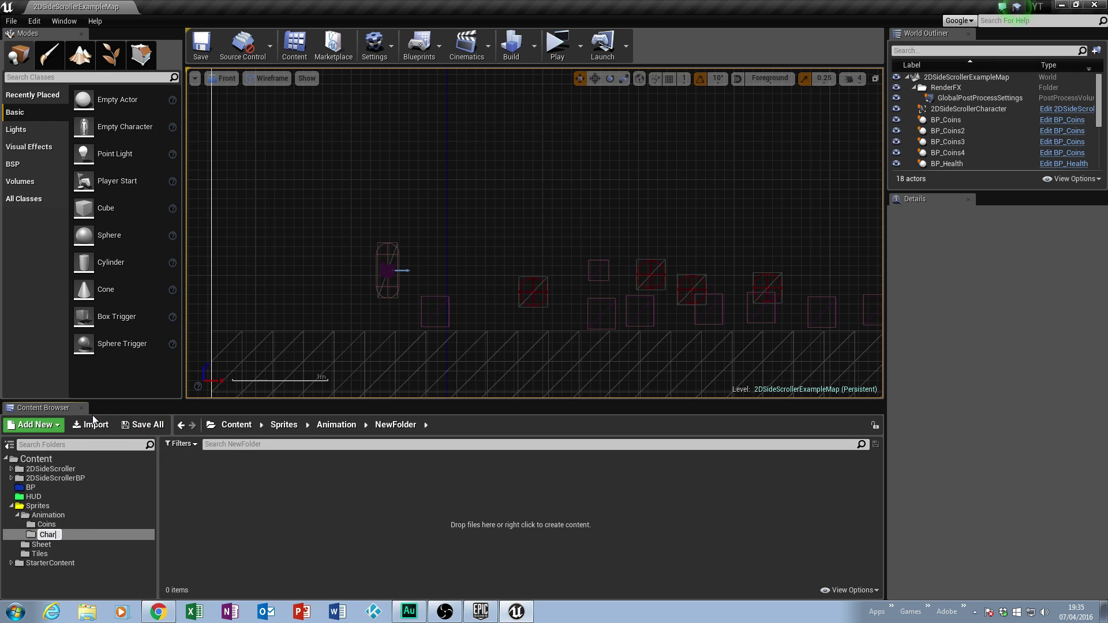
{"action": "type", "text": "acter"}
{"action": "key", "text": "Return"}
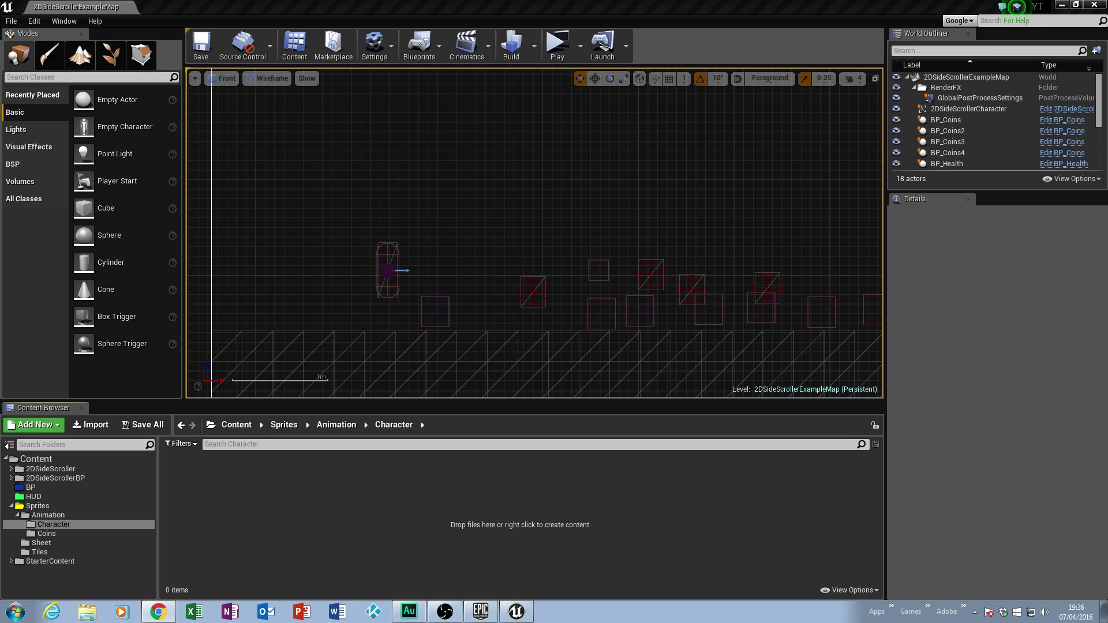
- Switch to the browser and import the downloaded megaman7.png sprite sheet into the project's Character folder
{"action": "key", "text": "alt+Tab"}
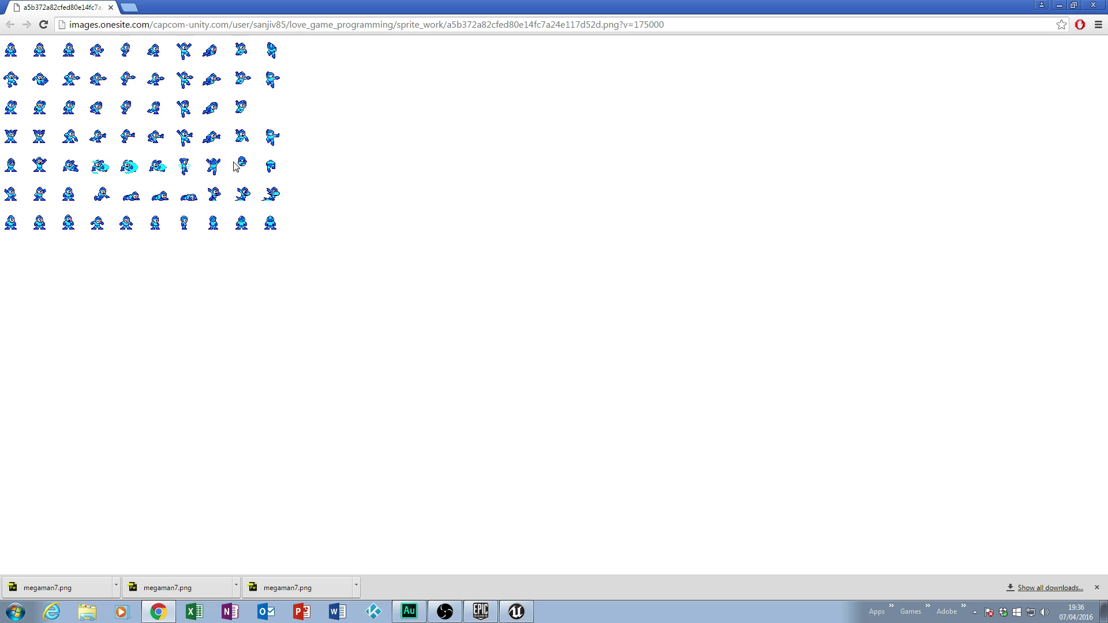
{"action": "right_click", "coordinate": [181, 172]}
{"action": "key", "text": "Escape"}
{"action": "left_click_drag", "start_coordinate": [295, 7], "coordinate": [837, 26]}
{"action": "left_click_drag", "start_coordinate": [602, 583], "coordinate": [262, 511]}
{"action": "left_click", "coordinate": [344, 411]}
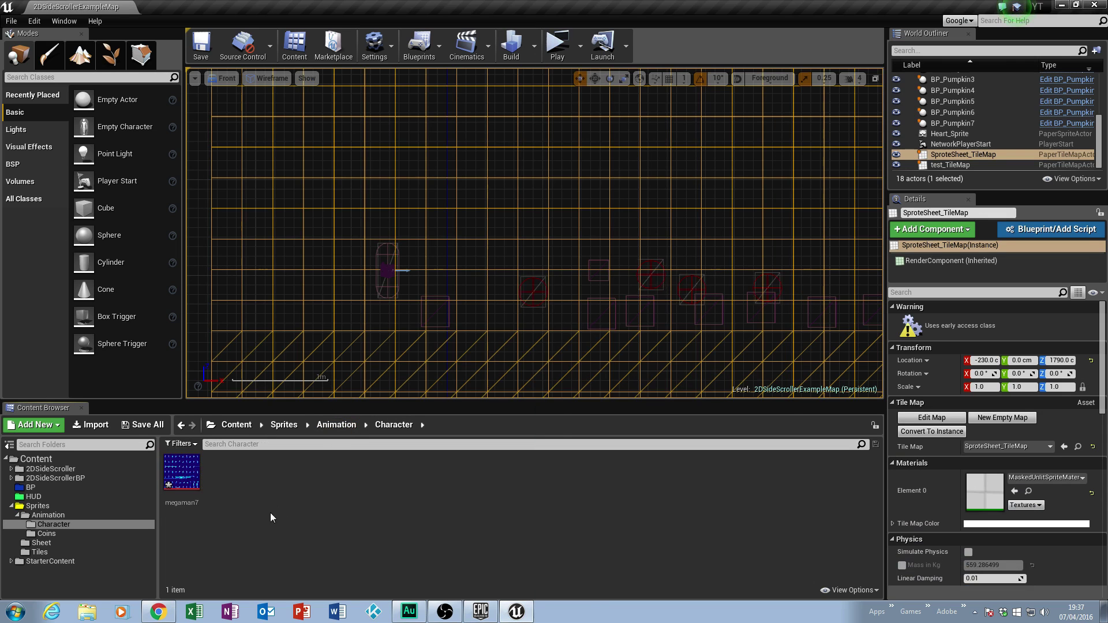
- Apply the Paper2D texture settings to the megaman7 texture and check the sheet in the texture editor
{"action": "right_click", "coordinate": [185, 479]}
{"action": "mouse_move", "coordinate": [271, 348]}
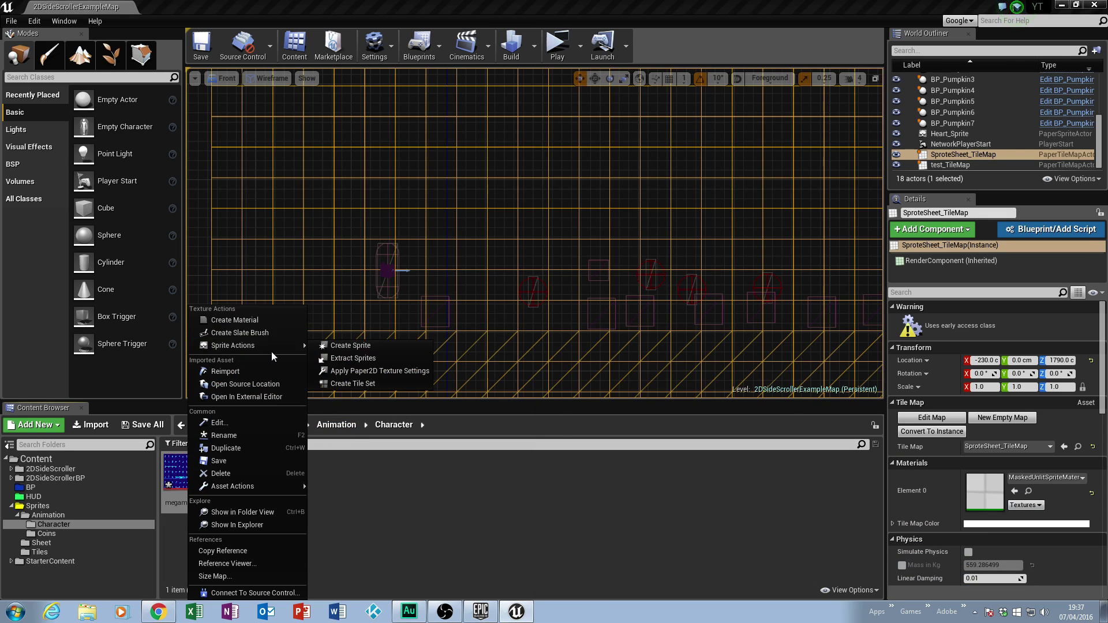
{"action": "left_click", "coordinate": [380, 369]}
{"action": "double_click", "coordinate": [195, 481]}
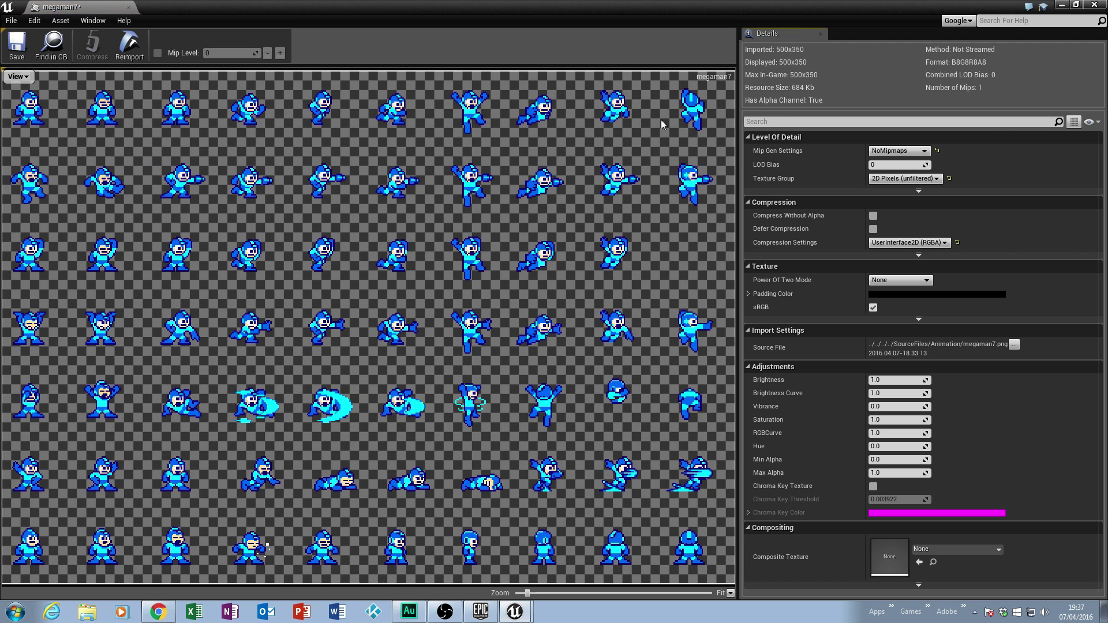
{"action": "left_click", "coordinate": [1094, 5]}
{"action": "left_click", "coordinate": [434, 472]}
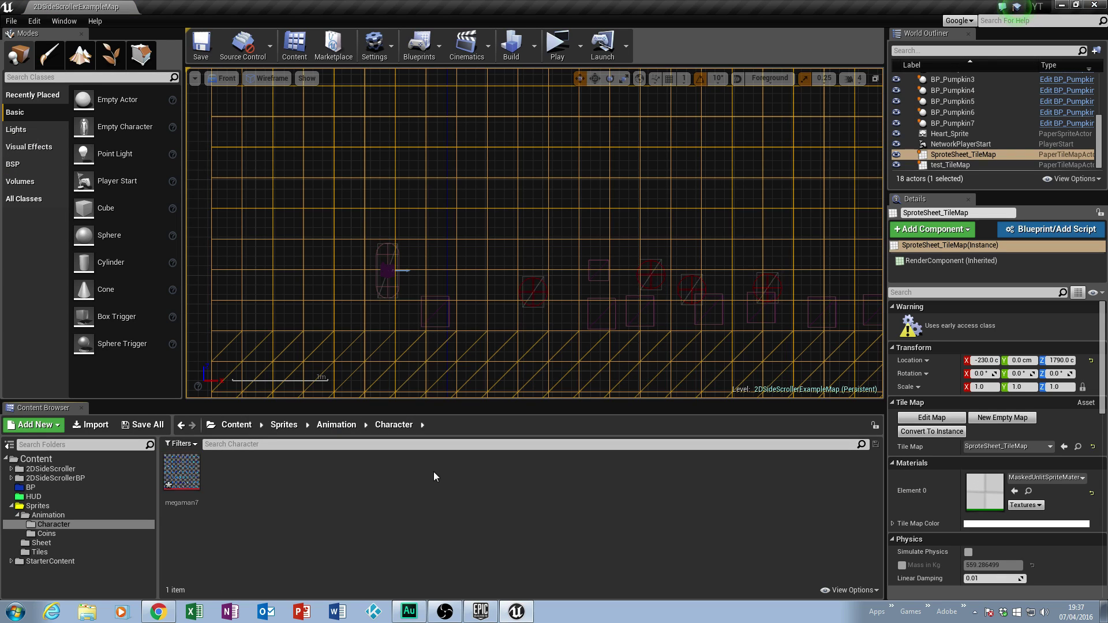
- Extract the individual sprites from the megaman7 texture using the Auto extract mode, after inspecting the detected outlines
{"action": "right_click", "coordinate": [178, 468]}
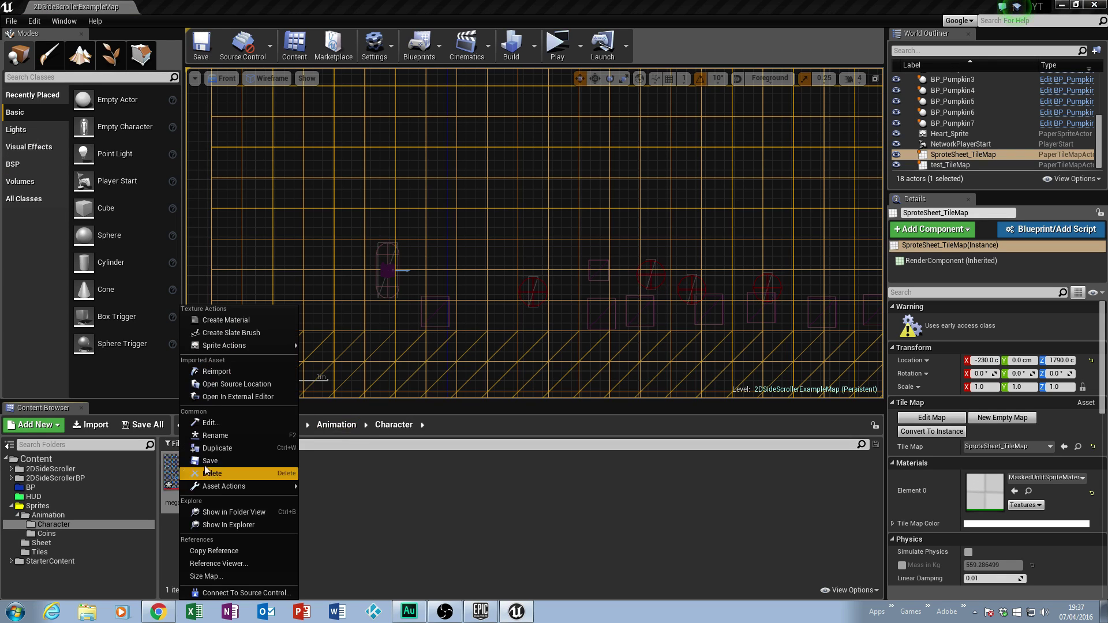
{"action": "mouse_move", "coordinate": [248, 345]}
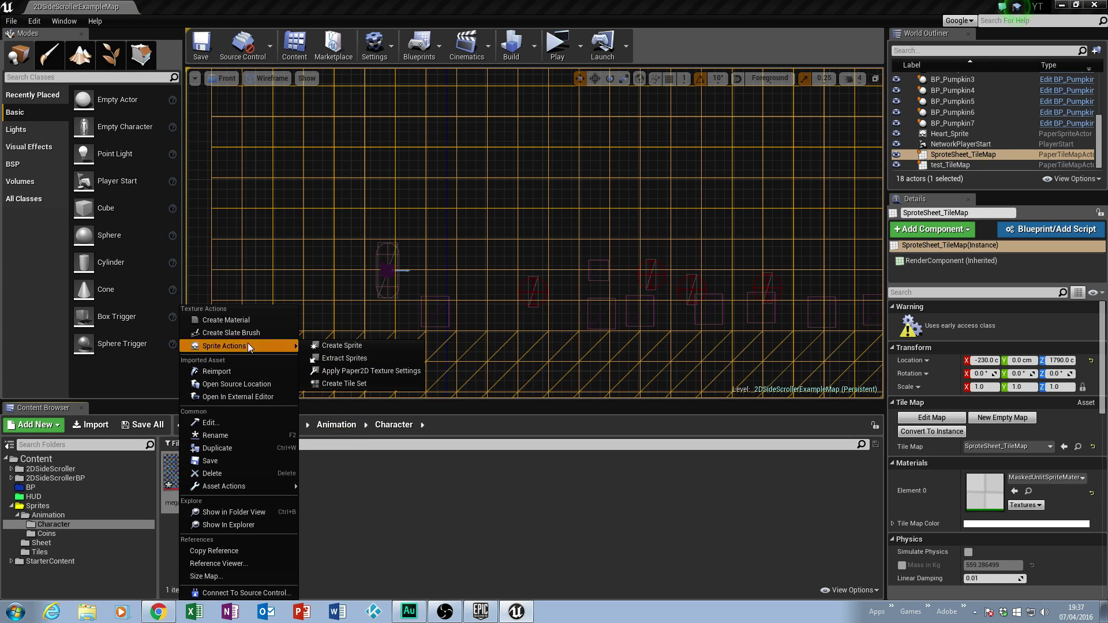
{"action": "left_click", "coordinate": [347, 360]}
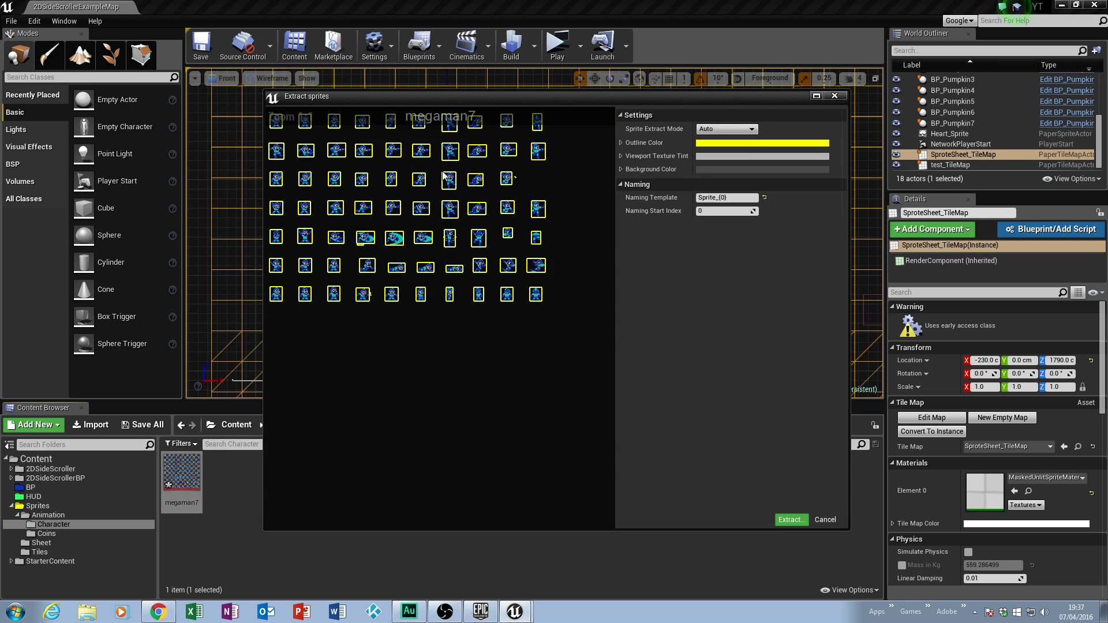
{"action": "scroll", "coordinate": [418, 169], "scroll_direction": "up", "scroll_amount": 5}
{"action": "scroll", "coordinate": [508, 237], "scroll_direction": "down", "scroll_amount": 6}
{"action": "scroll", "coordinate": [484, 235], "scroll_direction": "up", "scroll_amount": 1}
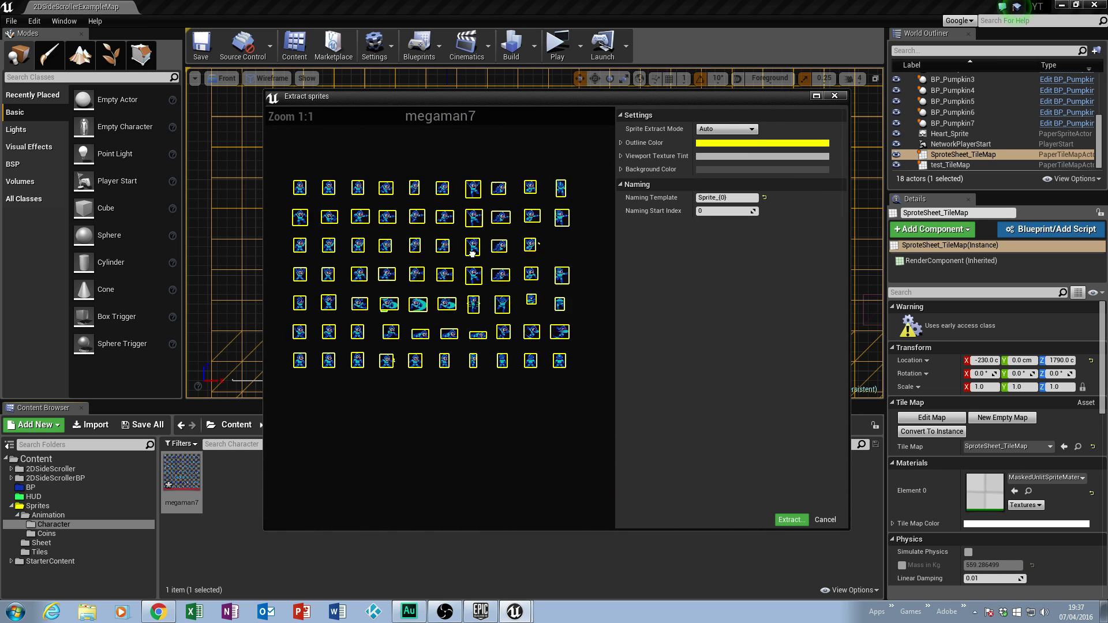
{"action": "scroll", "coordinate": [477, 248], "scroll_direction": "up", "scroll_amount": 6}
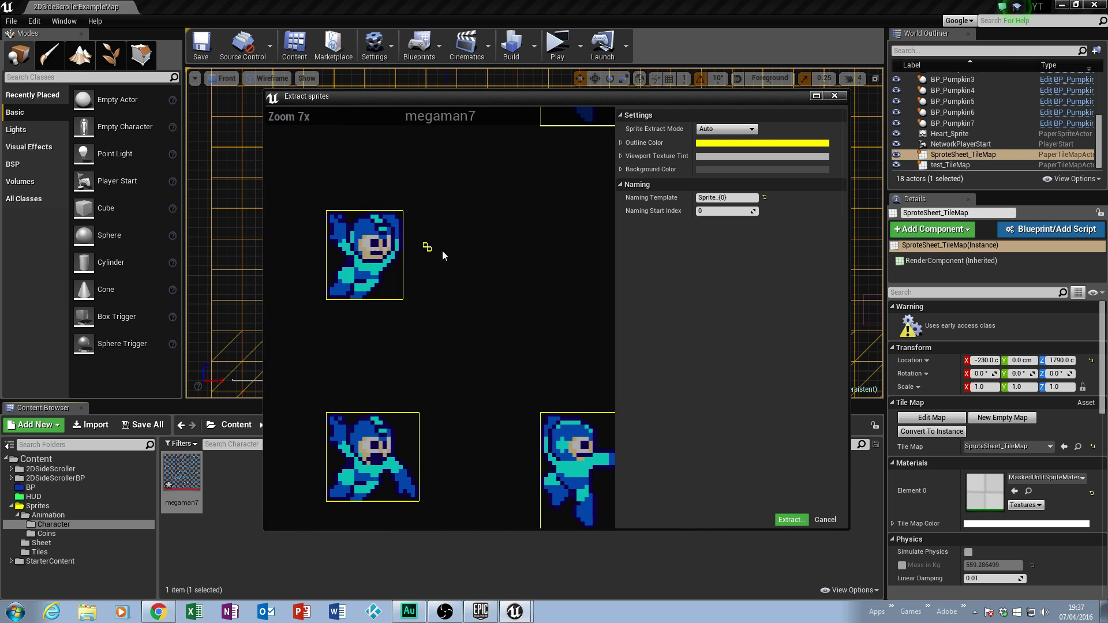
{"action": "scroll", "coordinate": [432, 247], "scroll_direction": "down", "scroll_amount": 6}
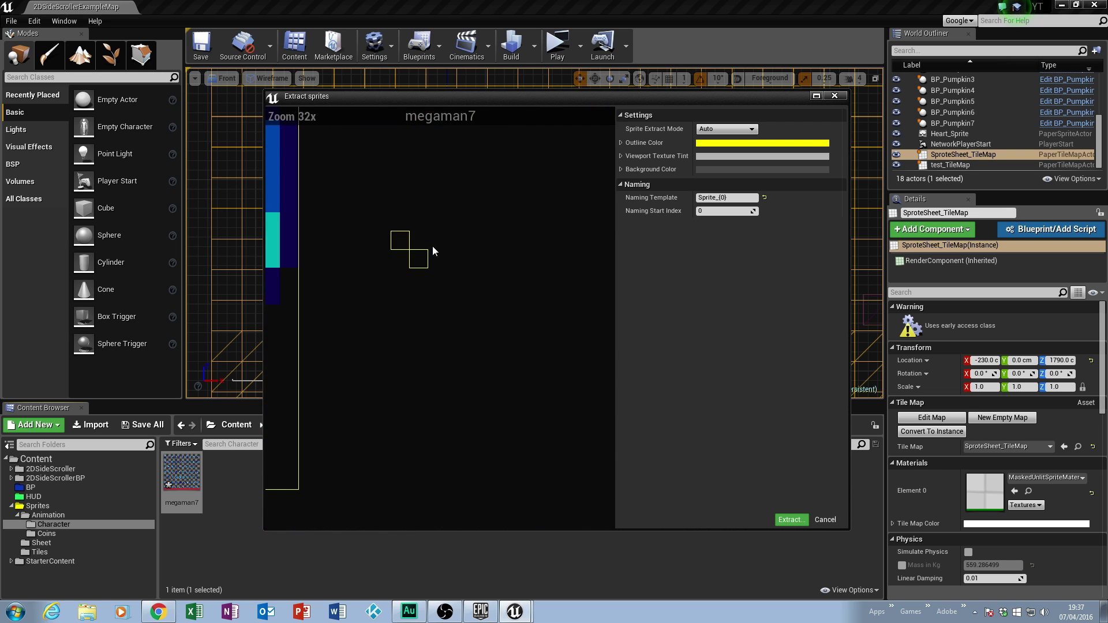
{"action": "scroll", "coordinate": [473, 285], "scroll_direction": "up", "scroll_amount": 3}
{"action": "scroll", "coordinate": [416, 262], "scroll_direction": "down", "scroll_amount": 4}
{"action": "right_click_drag", "start_coordinate": [420, 256], "coordinate": [456, 269]}
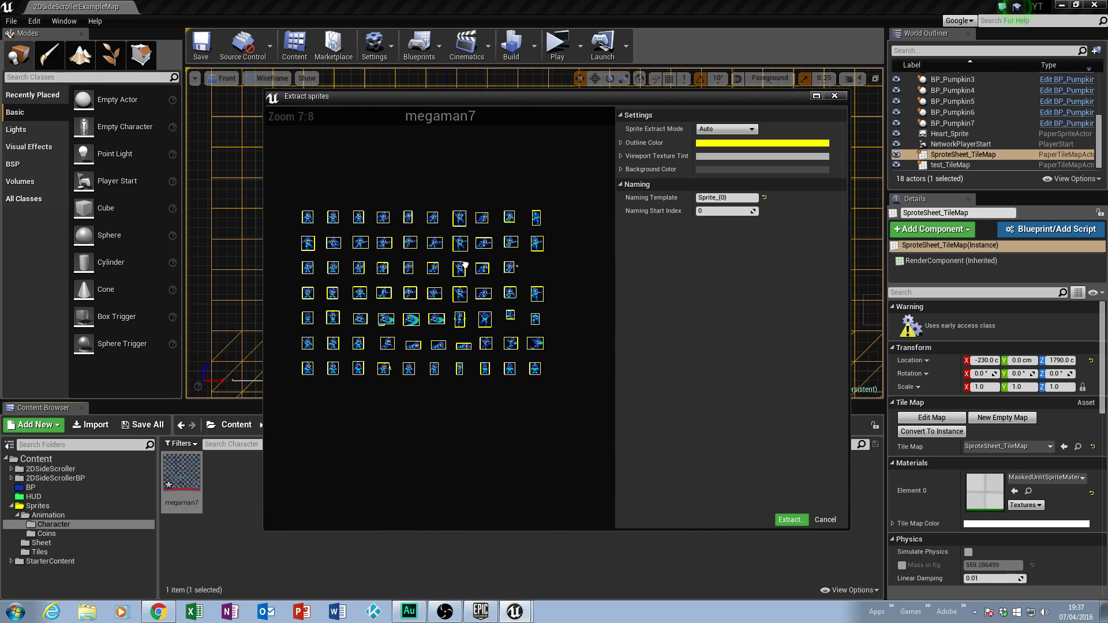
{"action": "left_click", "coordinate": [791, 520]}
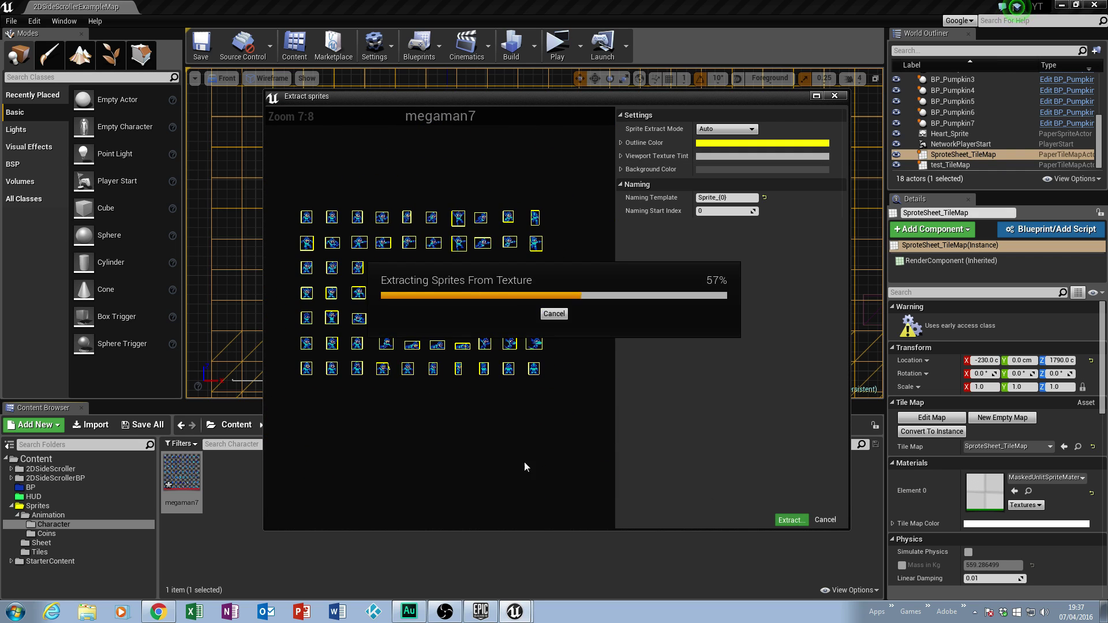
- Delete the stray sprites megaman7_Sprite_29 and megaman7_Sprite_30 from the Character folder
{"action": "left_click", "coordinate": [462, 534]}
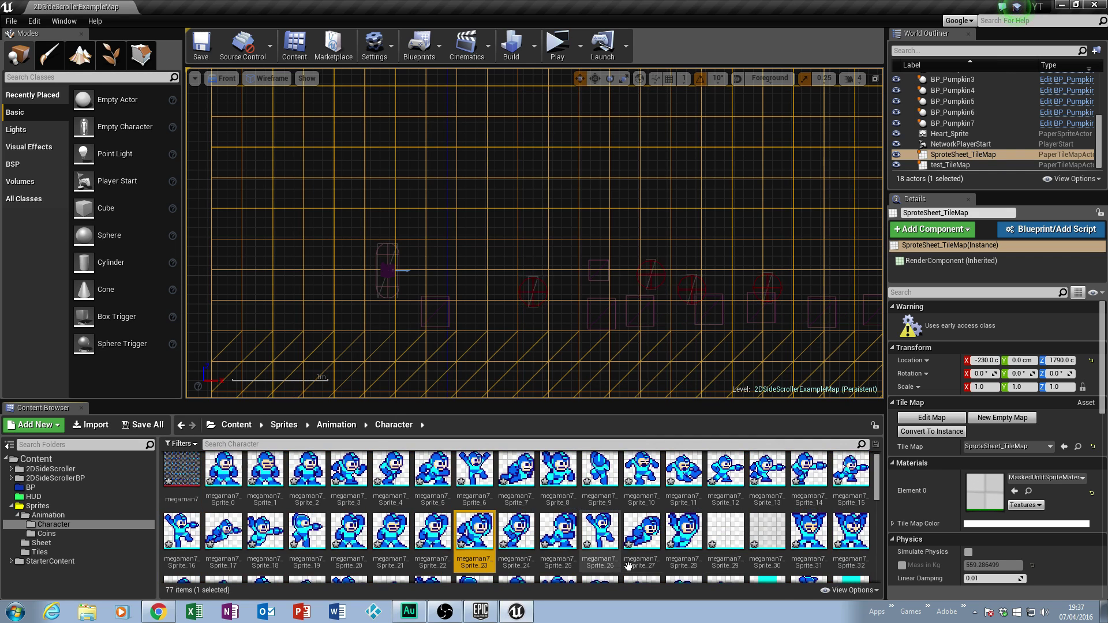
{"action": "left_click", "coordinate": [725, 531]}
{"action": "left_click", "coordinate": [766, 532], "text": "ctrl"}
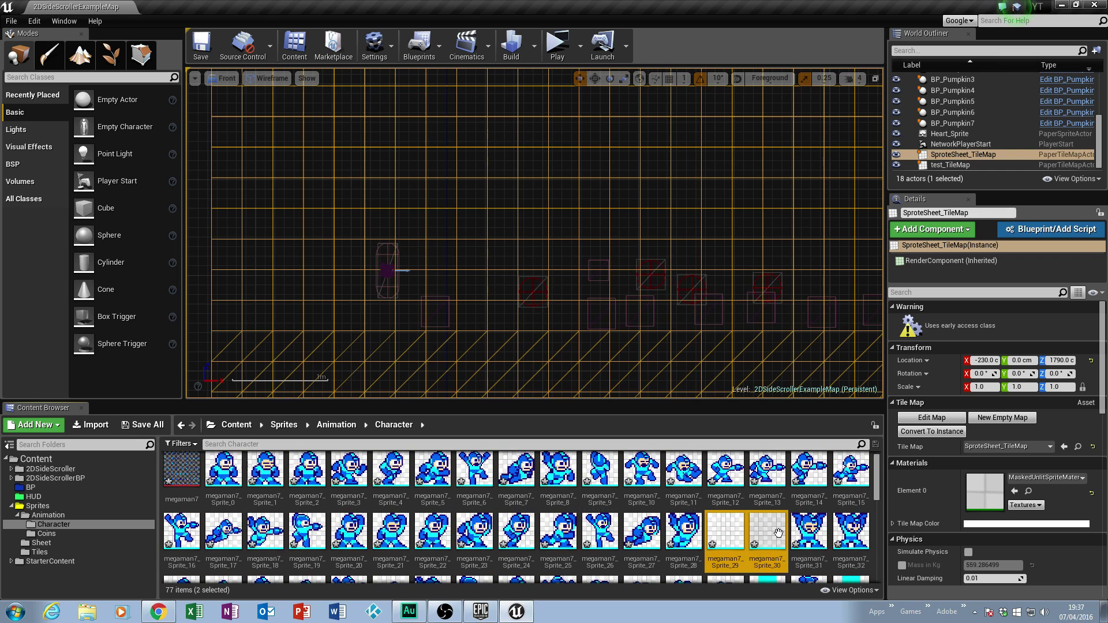
{"action": "key", "text": "Delete"}
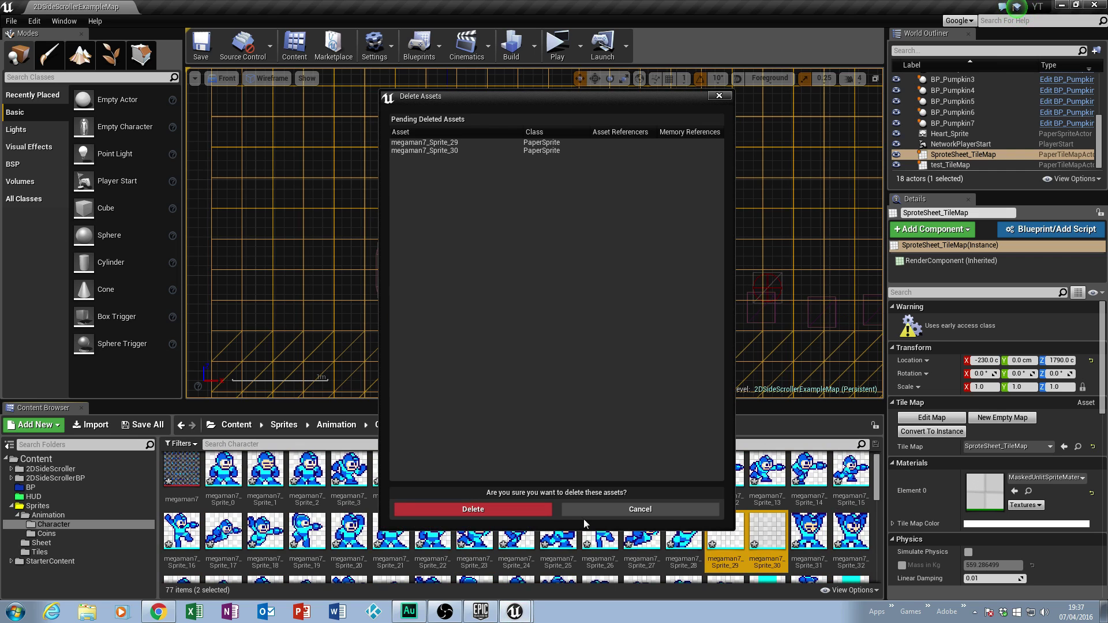
{"action": "left_click", "coordinate": [544, 510]}
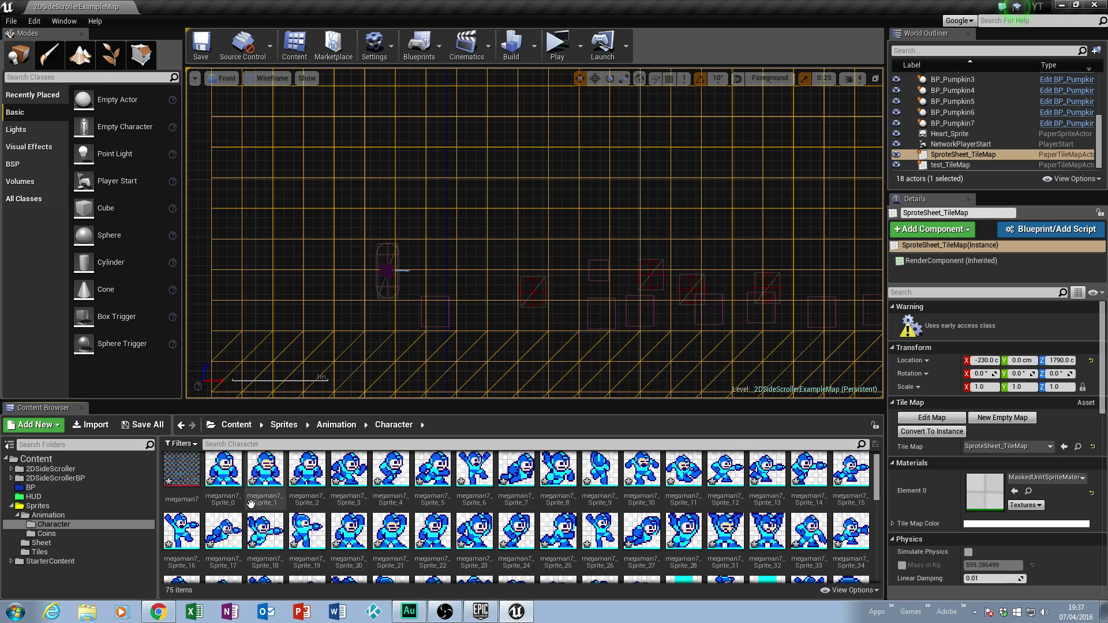
- Look through the extracted sprites in the Character folder to see which poses are available
{"action": "scroll", "coordinate": [776, 508], "scroll_direction": "down", "scroll_amount": 2}
{"action": "scroll", "coordinate": [778, 508], "scroll_direction": "down", "scroll_amount": 5}
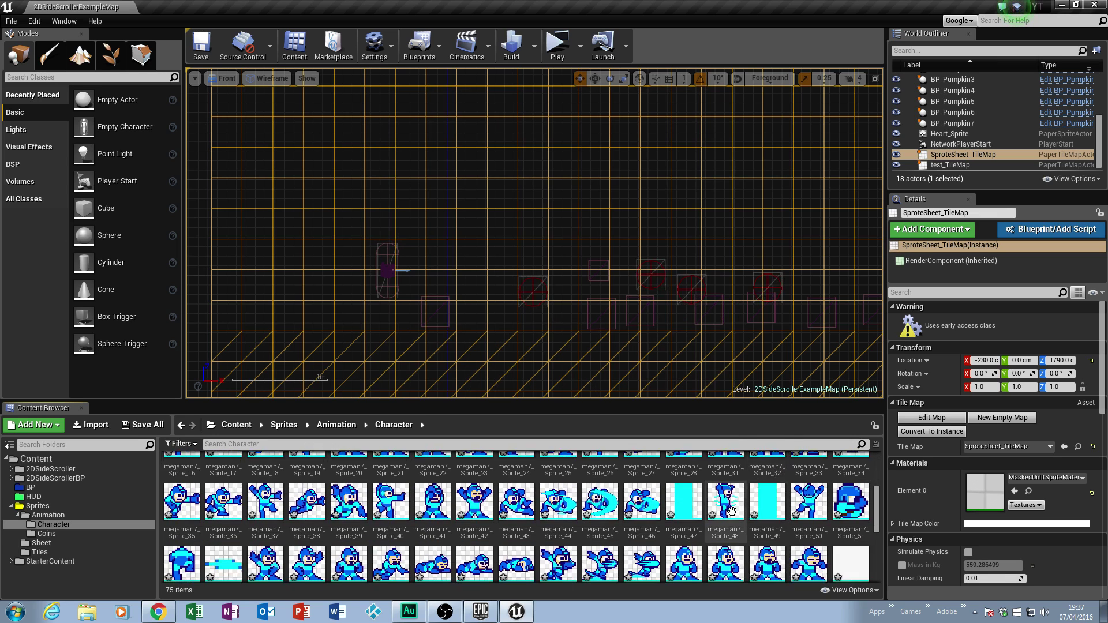
{"action": "scroll", "coordinate": [500, 526], "scroll_direction": "up", "scroll_amount": 3}
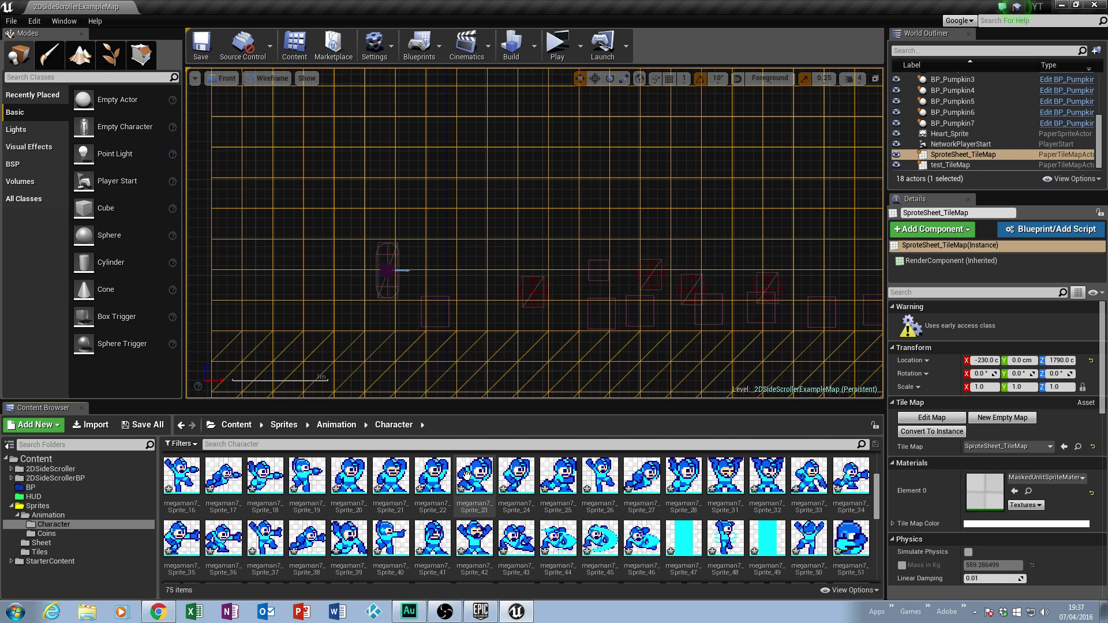
{"action": "left_click", "coordinate": [429, 481]}
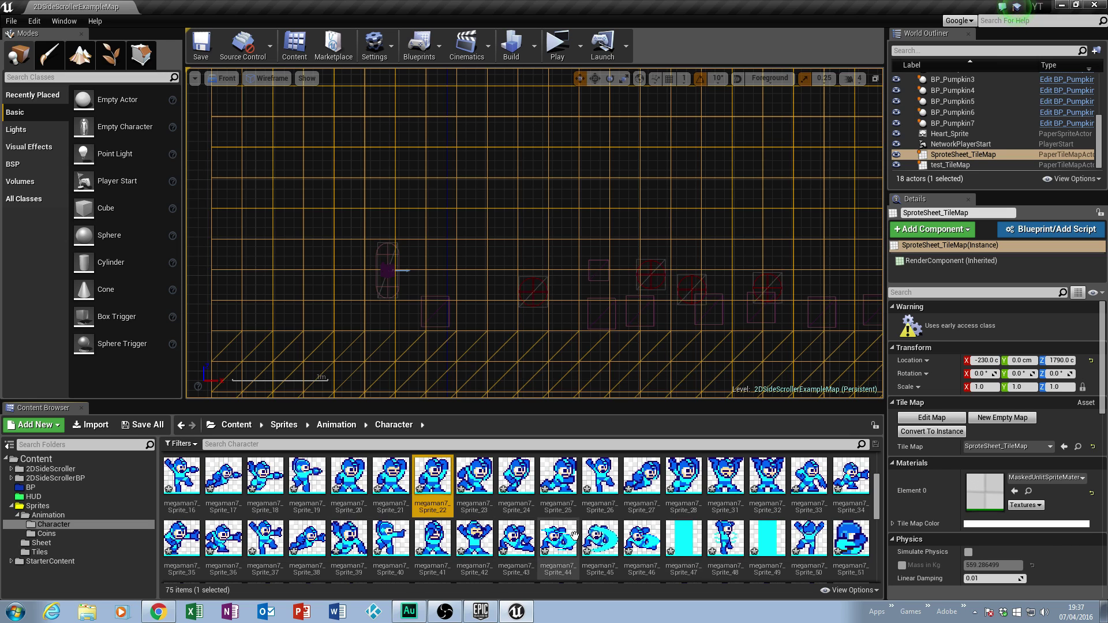
{"action": "scroll", "coordinate": [586, 534], "scroll_direction": "up", "scroll_amount": 1}
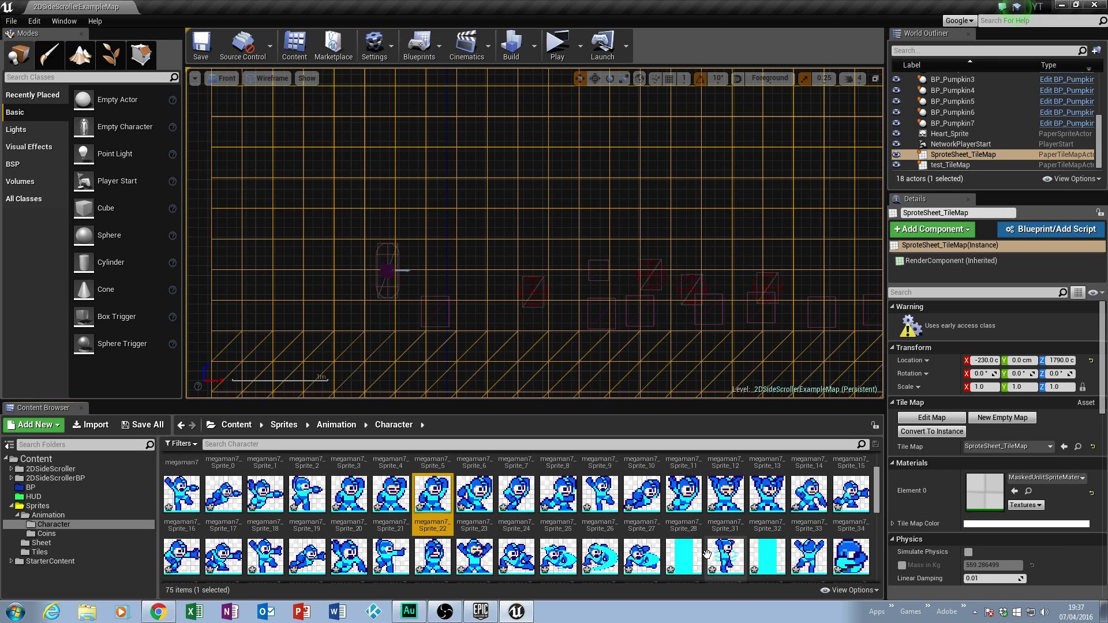
{"action": "scroll", "coordinate": [588, 544], "scroll_direction": "up", "scroll_amount": 1}
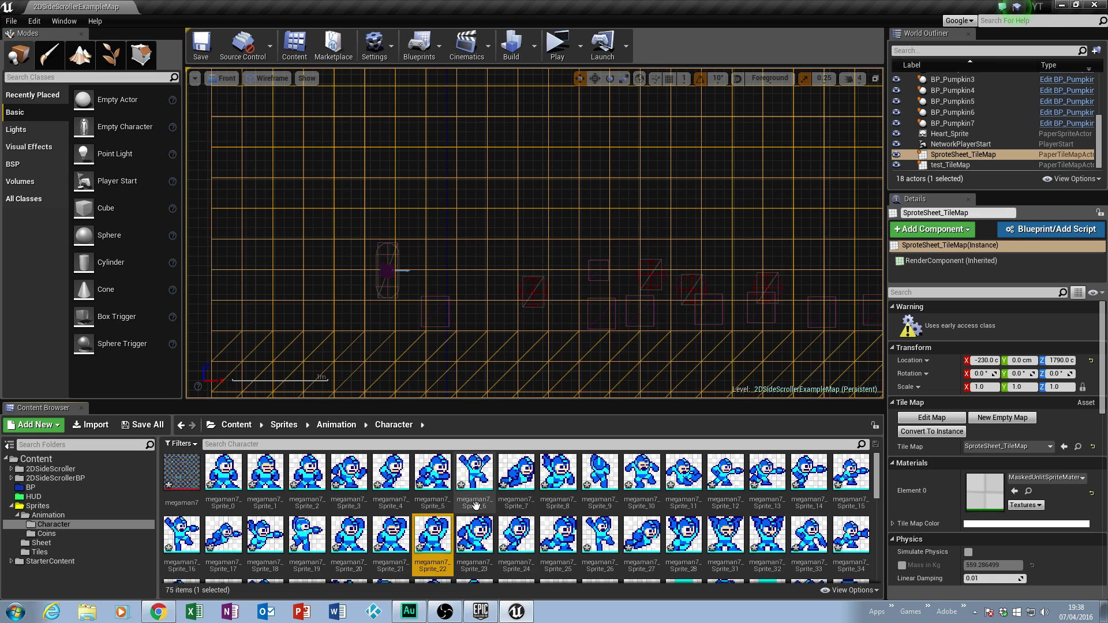
{"action": "left_click", "coordinate": [603, 480]}
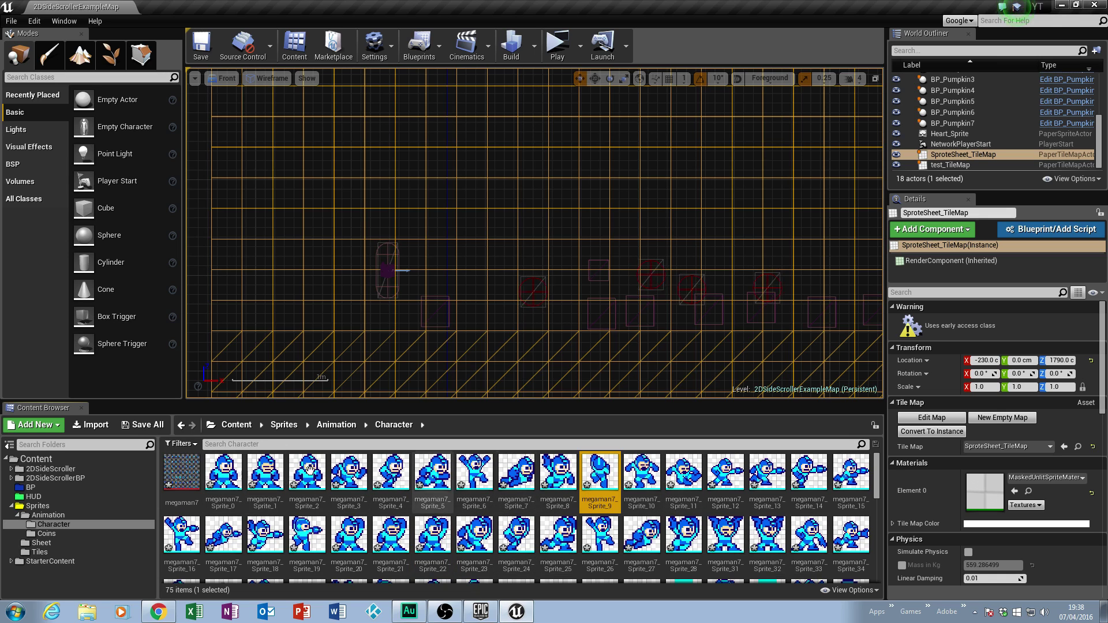
- Step repeatedly through megaman7_Sprite_0 to megaman7_Sprite_2 to examine the idle animation frames
{"action": "left_click", "coordinate": [218, 477]}
{"action": "key", "text": "Right"}
{"action": "key", "text": "Right"}
{"action": "left_click", "coordinate": [232, 481]}
{"action": "key", "text": "Right"}
{"action": "key", "text": "Right"}
{"action": "key", "text": "Down"}
{"action": "left_click", "coordinate": [233, 480]}
{"action": "key", "text": "Right"}
{"action": "key", "text": "Right"}
{"action": "left_click", "coordinate": [237, 479]}
{"action": "key", "text": "Right"}
{"action": "key", "text": "Right"}
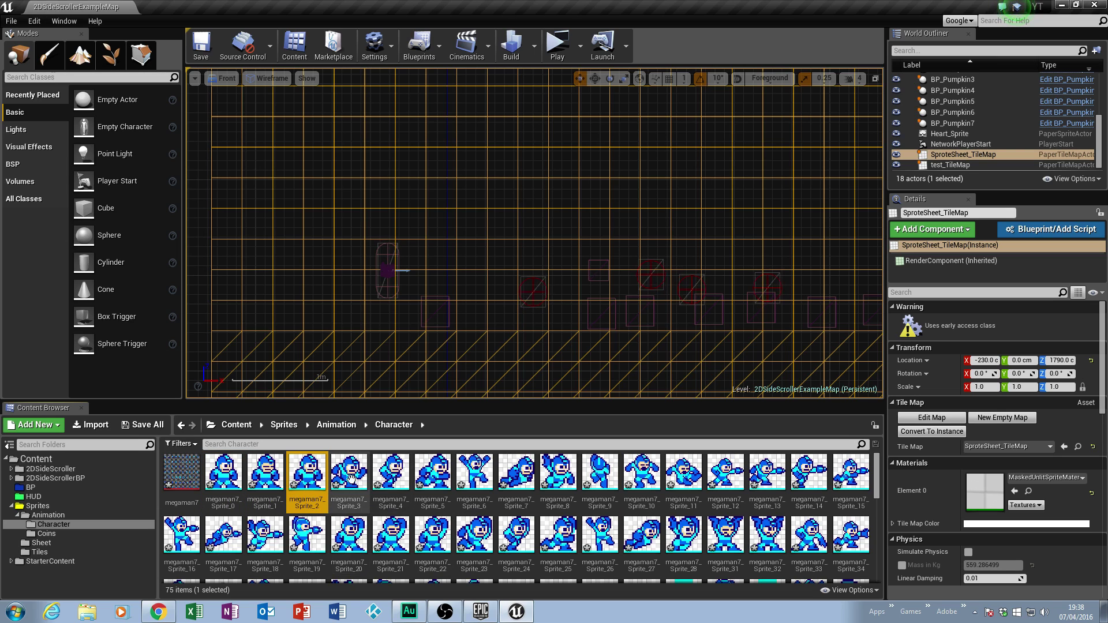
- Step back and forth through megaman7_Sprite_3 to megaman7_Sprite_5 to examine the running animation frames
{"action": "key", "text": "Right"}
{"action": "key", "text": "Right"}
{"action": "key", "text": "Right"}
{"action": "key", "text": "Left"}
{"action": "key", "text": "Left"}
{"action": "key", "text": "Right"}
{"action": "key", "text": "Right"}
{"action": "key", "text": "Left"}
{"action": "key", "text": "Left"}
{"action": "key", "text": "Right"}
{"action": "key", "text": "Right"}
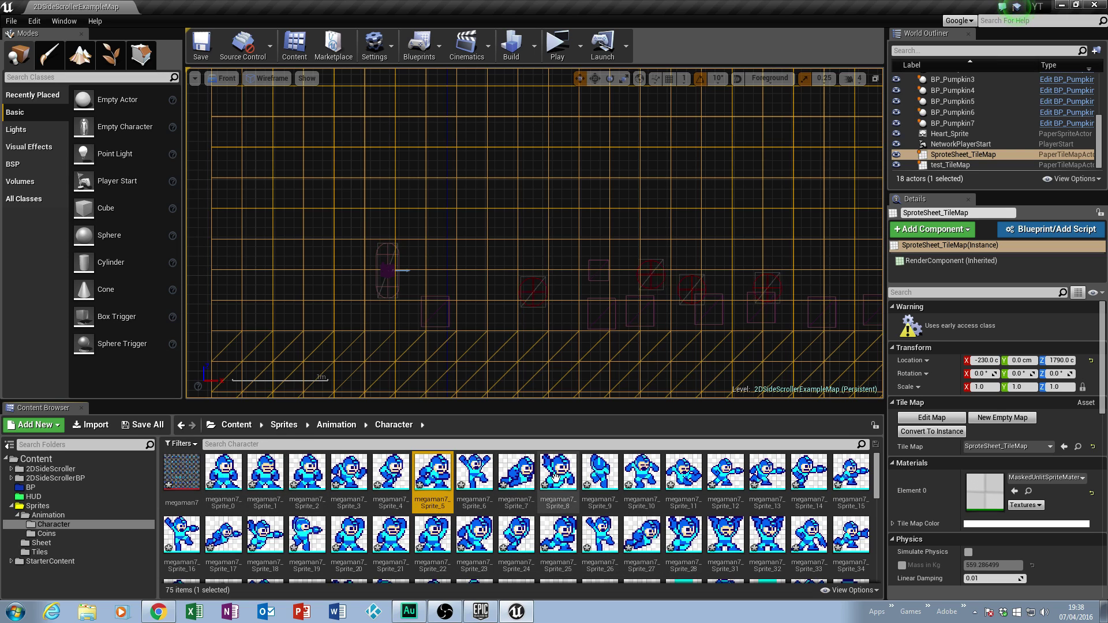
- Create a flipbook from megaman7_Sprite_0, megaman7_Sprite_1 and megaman7_Sprite_2 and name it Flip_Idle
{"action": "left_click", "coordinate": [231, 471]}
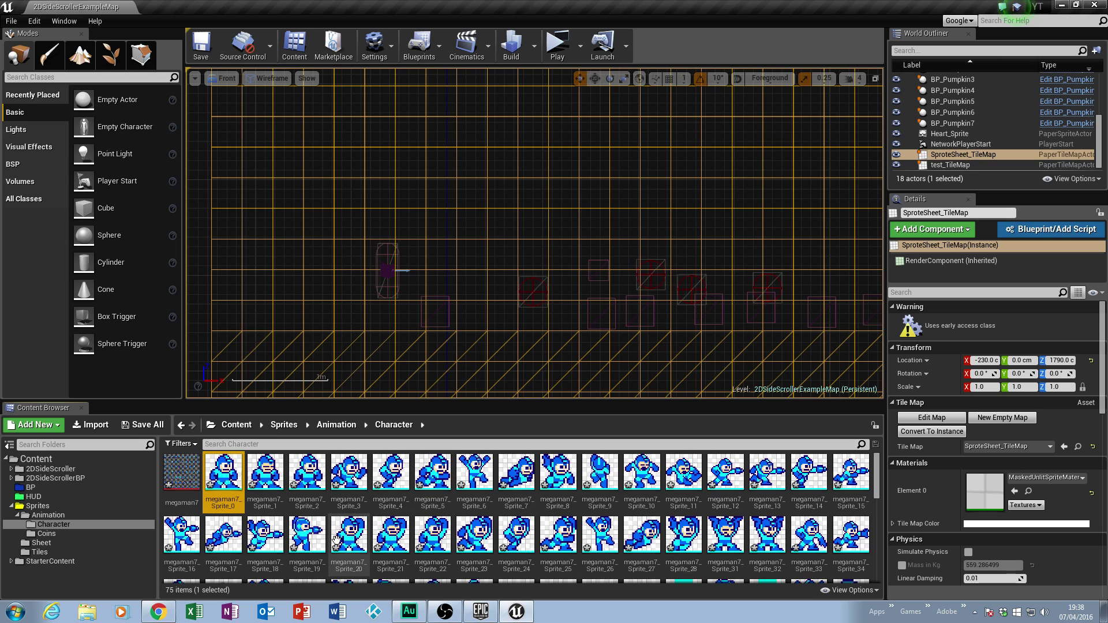
{"action": "left_click", "coordinate": [307, 479], "text": "shift"}
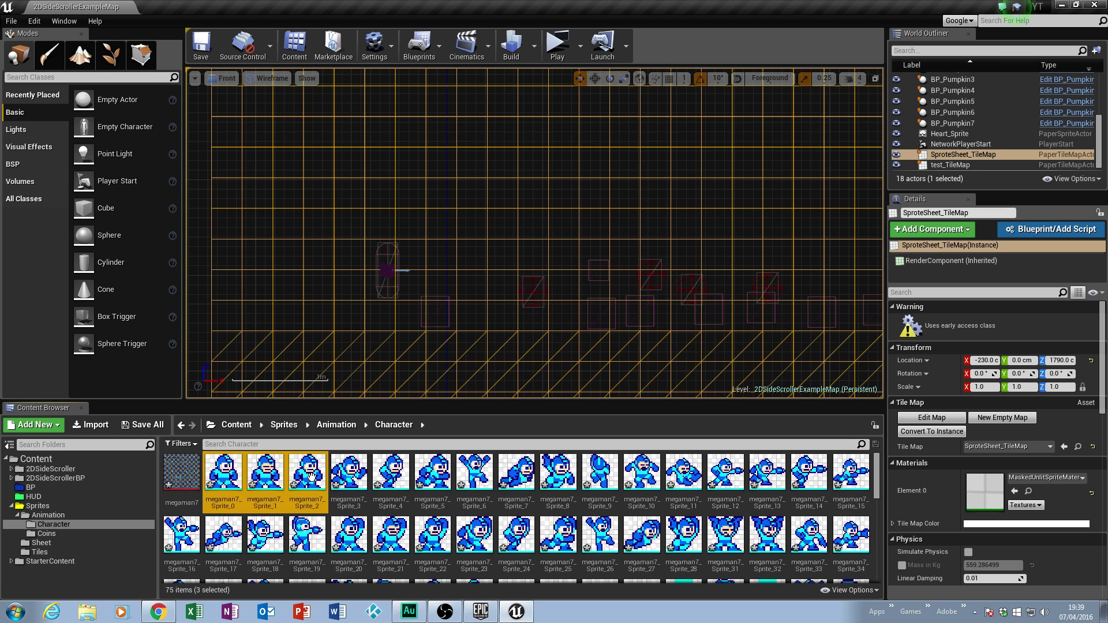
{"action": "right_click", "coordinate": [314, 478]}
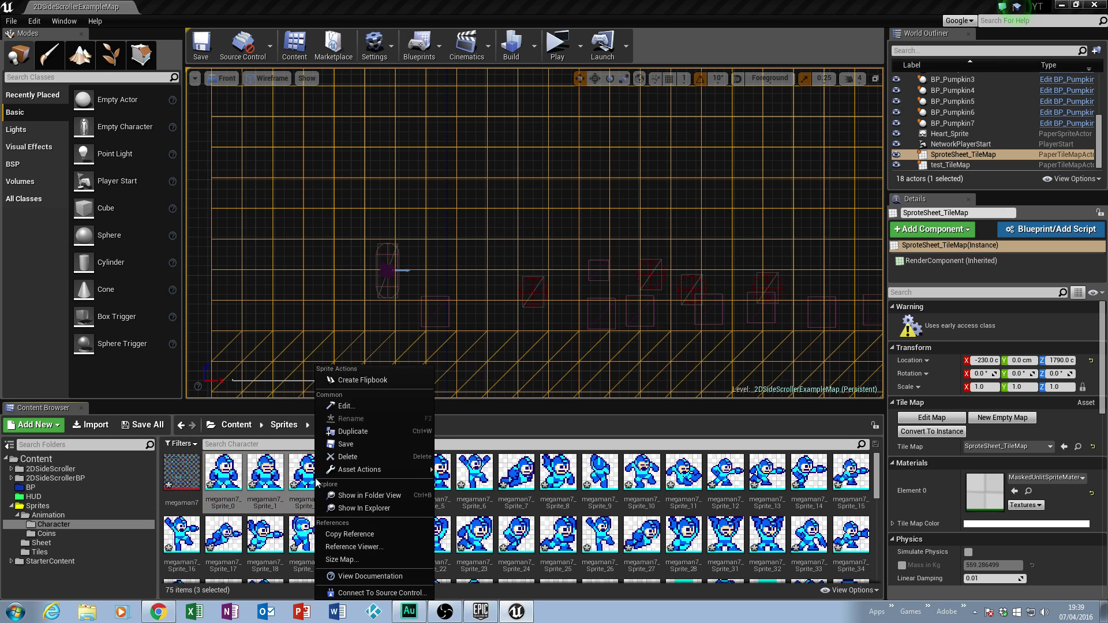
{"action": "left_click", "coordinate": [363, 383]}
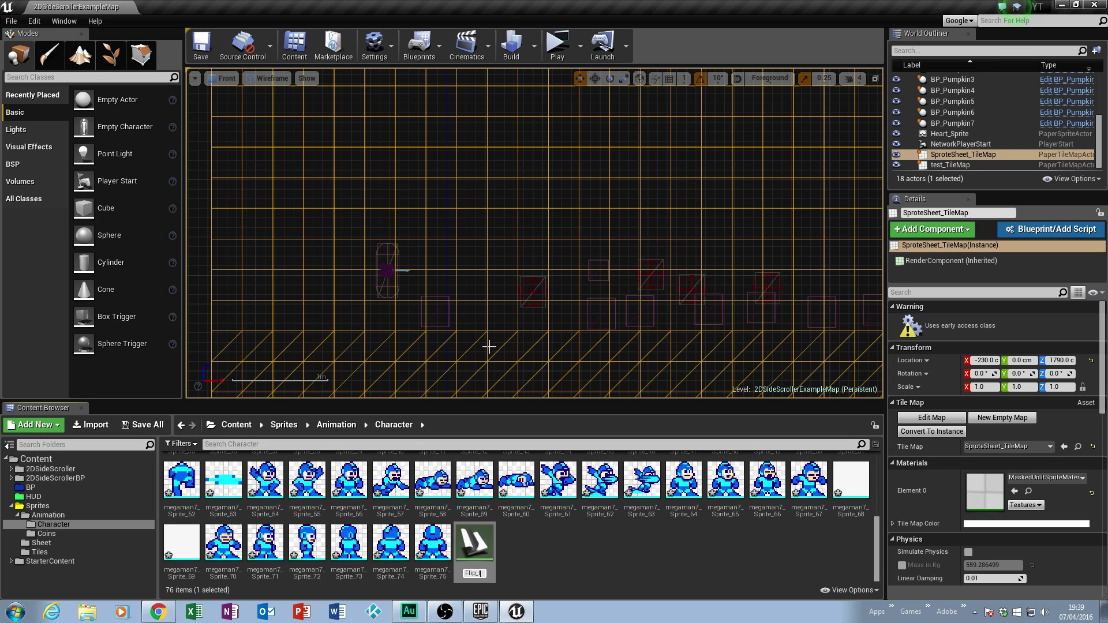
{"action": "key", "text": "Return"}
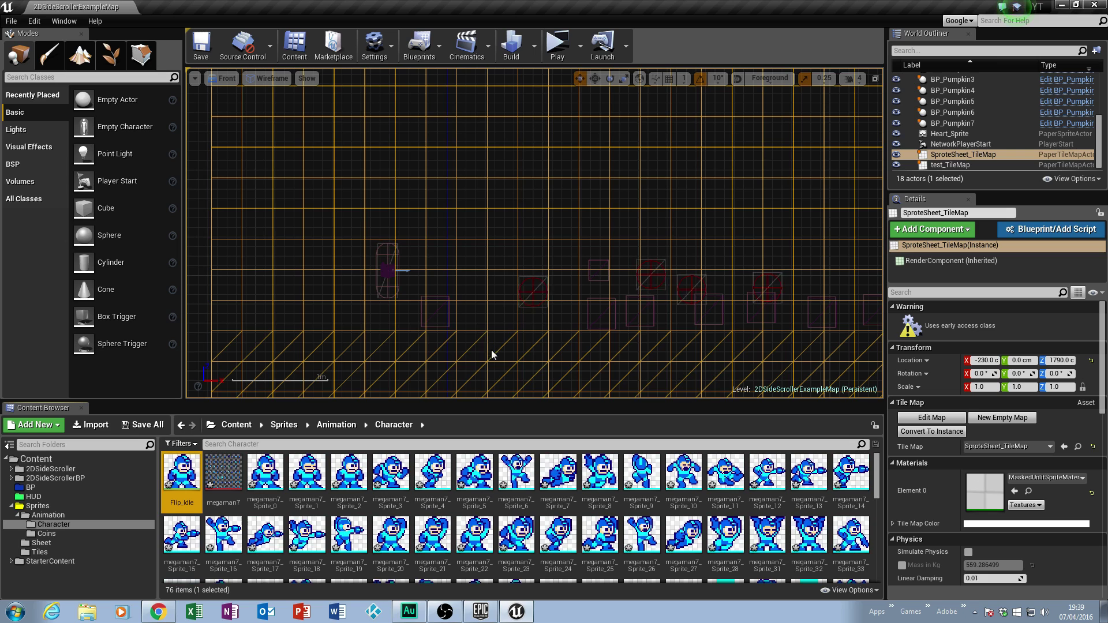
- Open the Flip_Idle flipbook and try its playback at 3 and 15 frames per second
{"action": "double_click", "coordinate": [187, 478]}
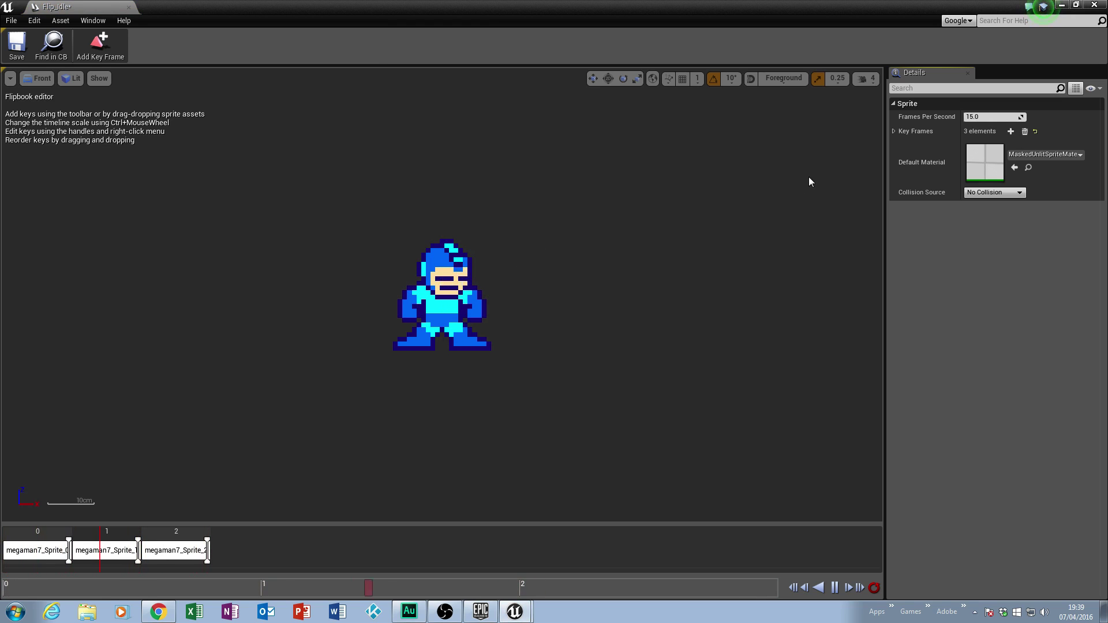
{"action": "left_click_drag", "start_coordinate": [981, 117], "coordinate": [947, 116]}
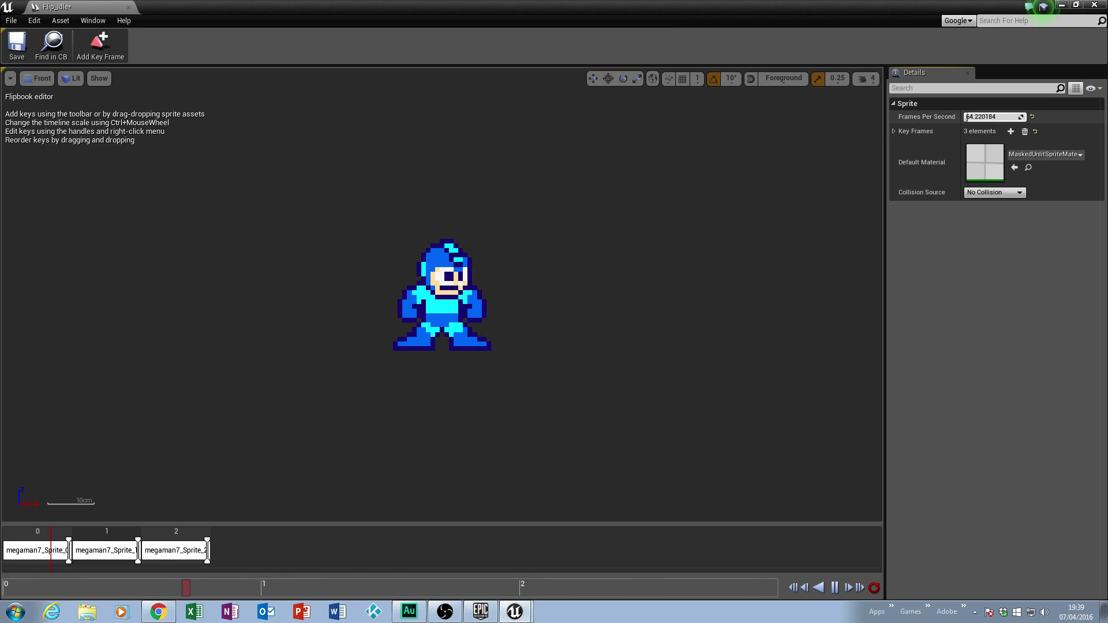
{"action": "left_click", "coordinate": [988, 116]}
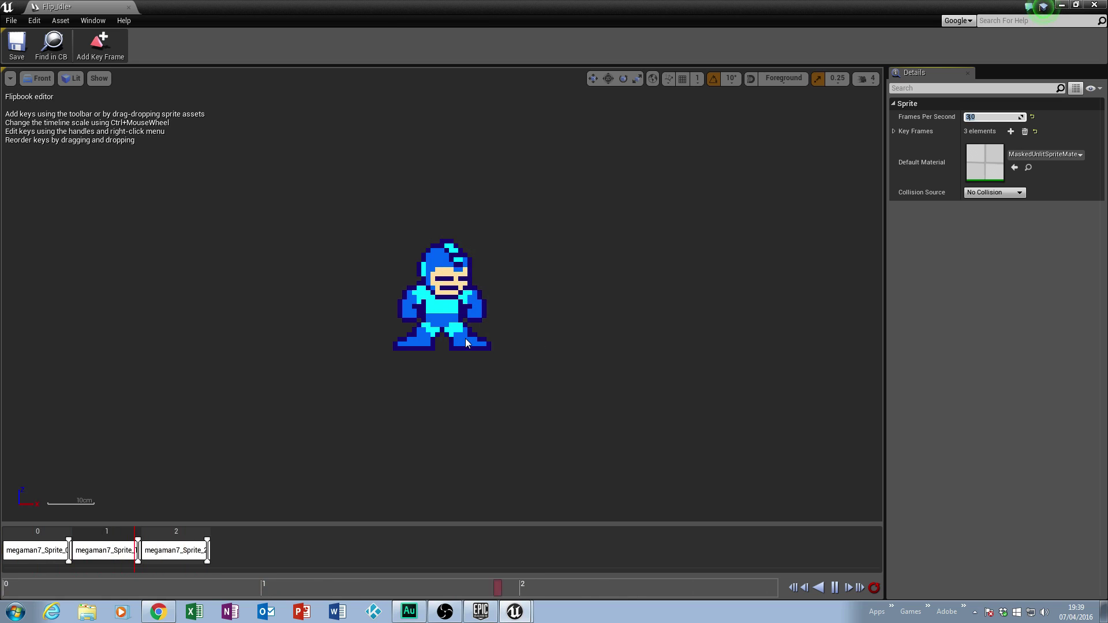
{"action": "key", "text": "Return"}
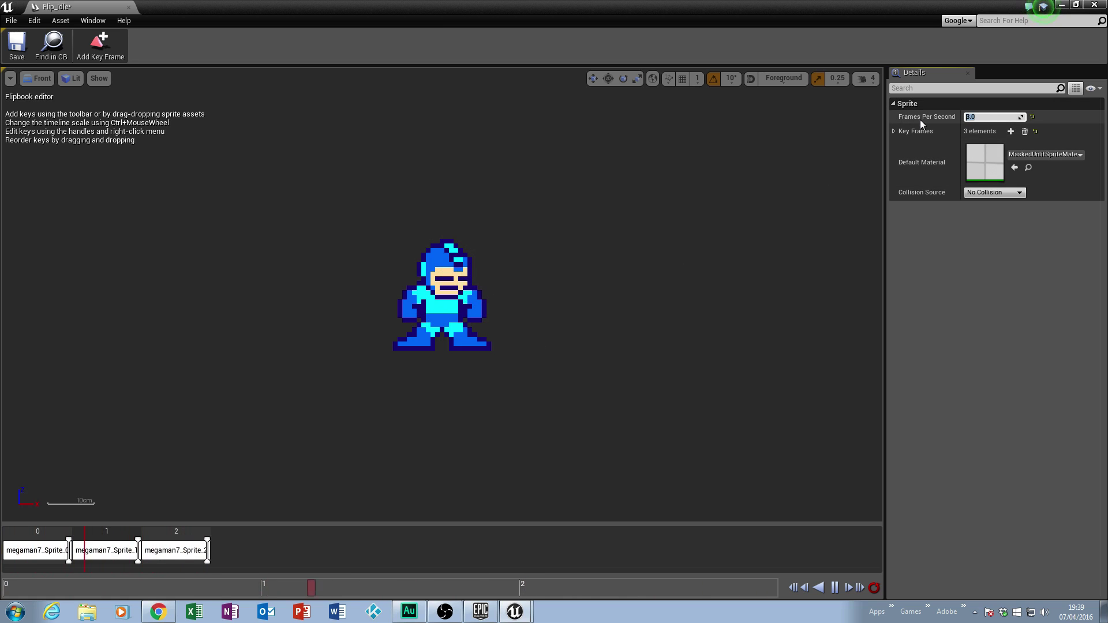
{"action": "type", "text": "15"}
{"action": "key", "text": "Return"}
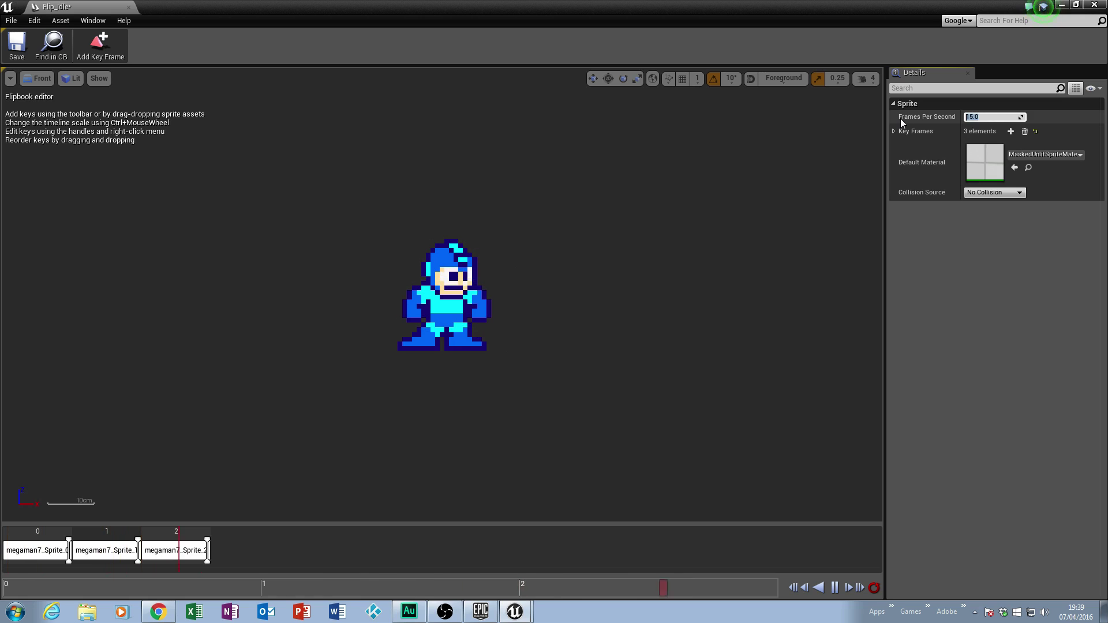
- Set Flip_Idle's frame rate to 3 frames per second, then save and close the flipbook
{"action": "type", "text": "3"}
{"action": "key", "text": "Return"}
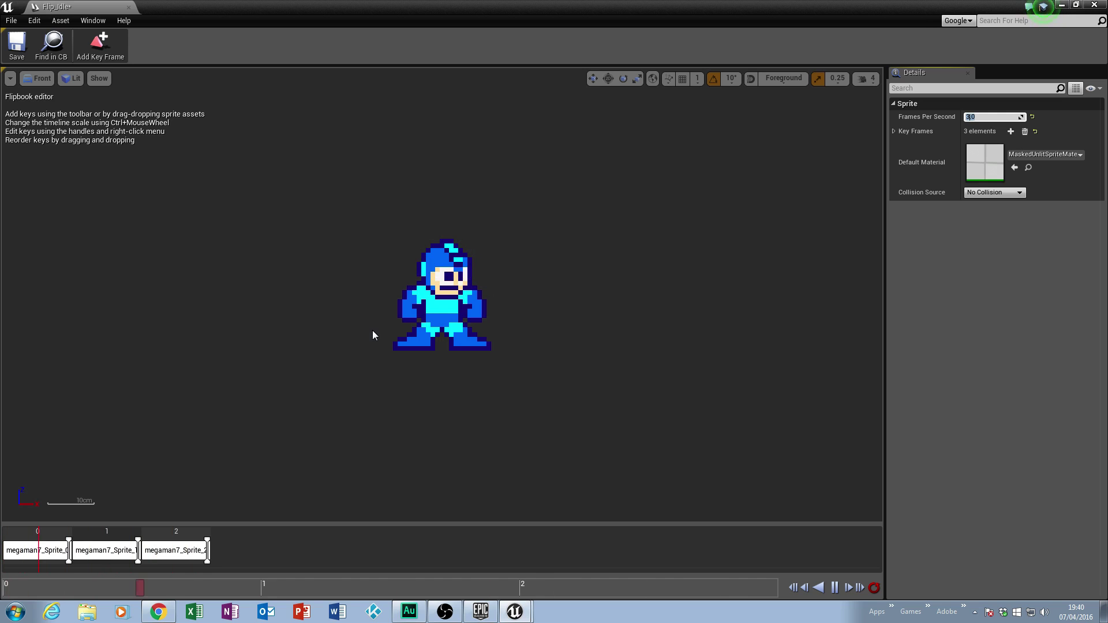
{"action": "left_click", "coordinate": [23, 57]}
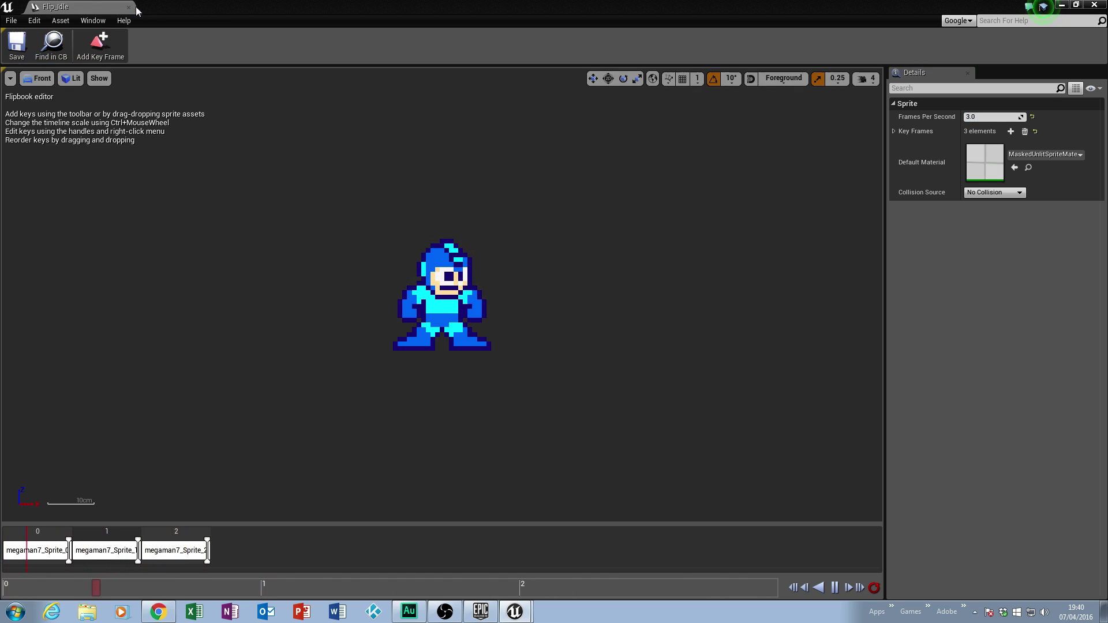
{"action": "left_click", "coordinate": [128, 6]}
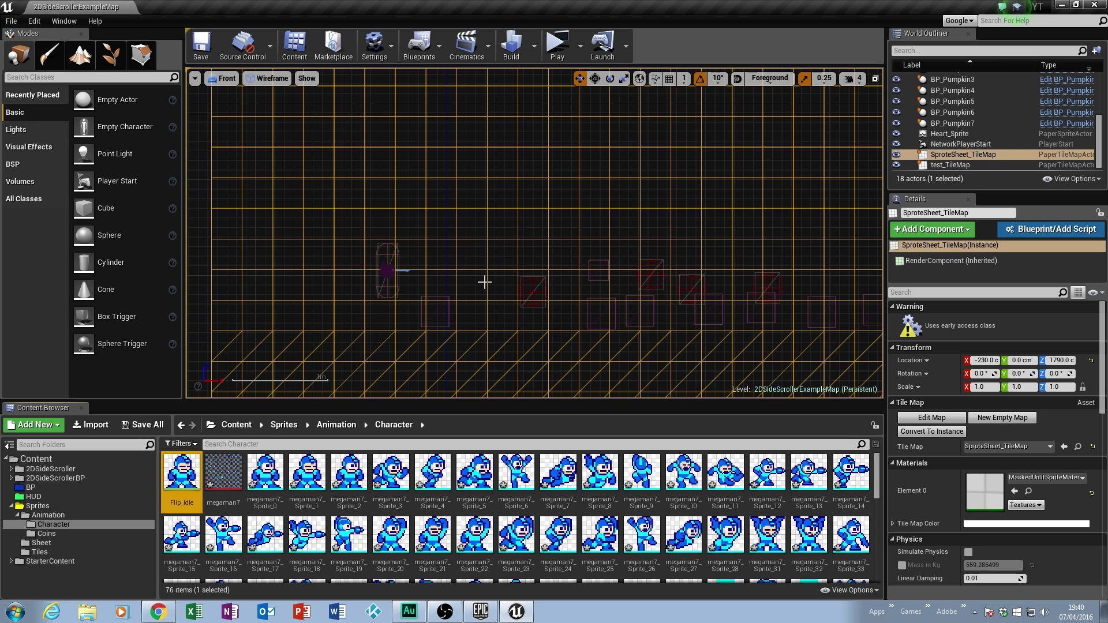
- Create a flipbook from megaman7_Sprite_3, megaman7_Sprite_4 and megaman7_Sprite_5 and name it Flip_Run
{"action": "left_click", "coordinate": [307, 536]}
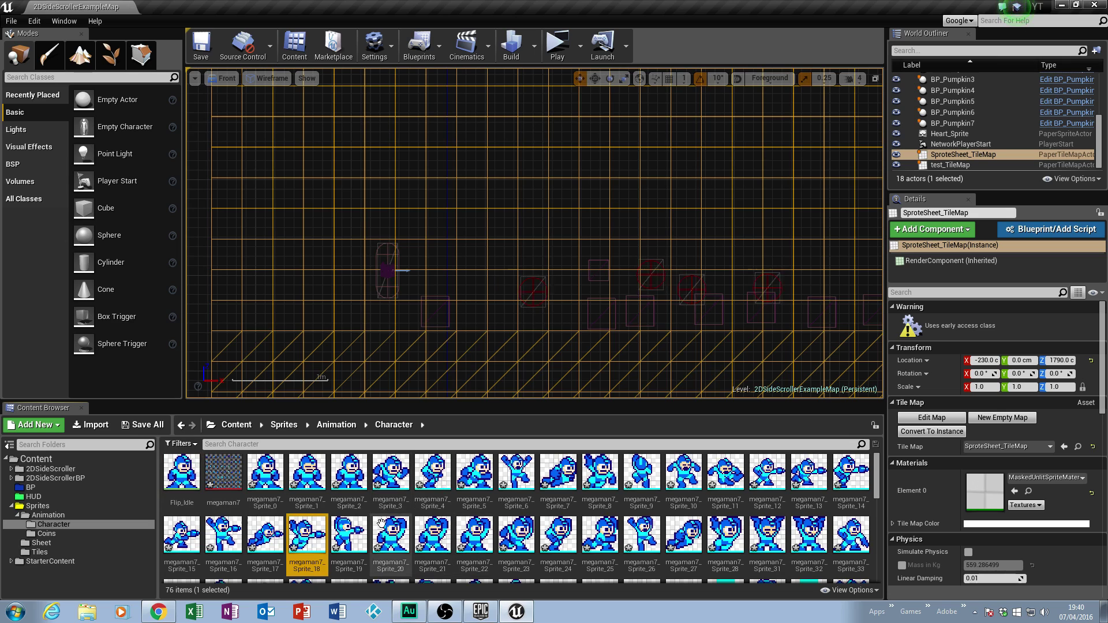
{"action": "left_click", "coordinate": [390, 473]}
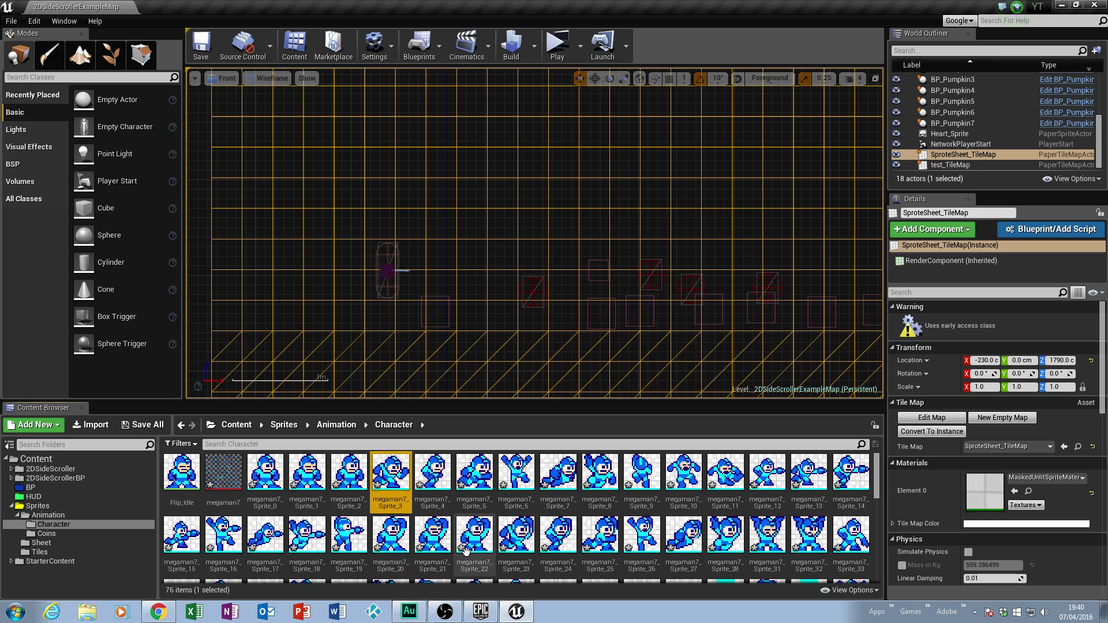
{"action": "left_click", "coordinate": [476, 480], "text": "shift"}
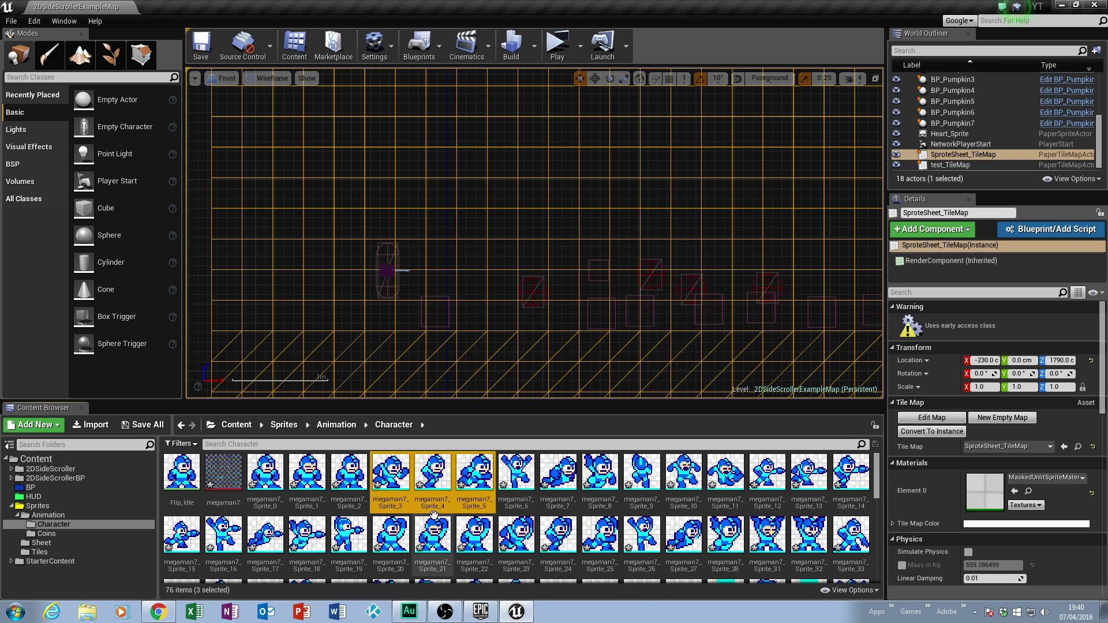
{"action": "right_click", "coordinate": [473, 478]}
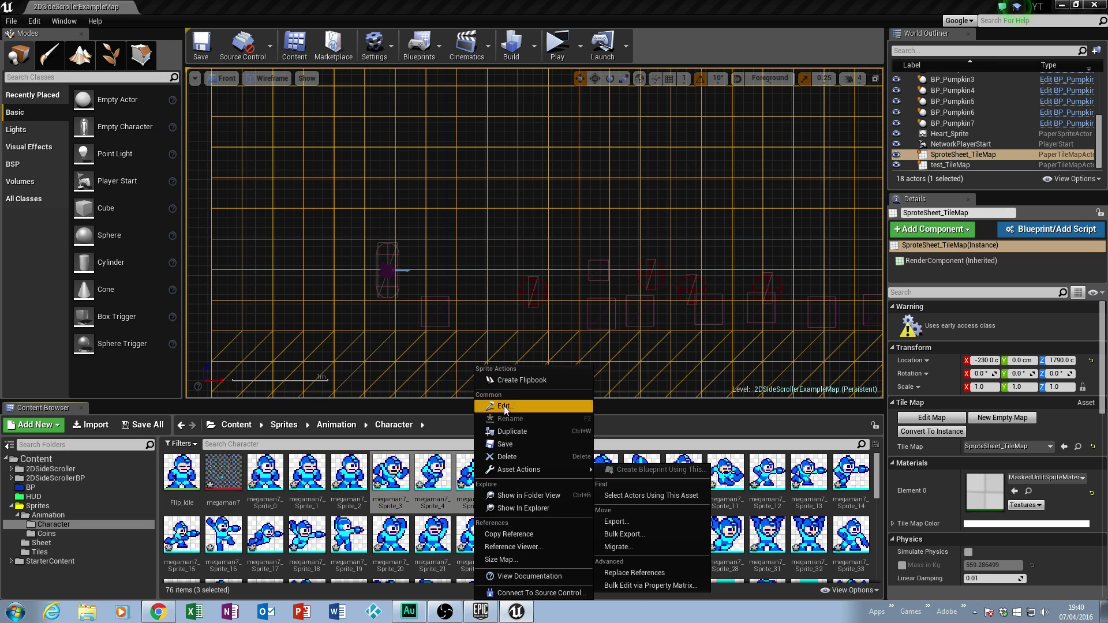
{"action": "left_click", "coordinate": [520, 380]}
{"action": "type", "text": "Flip_"}
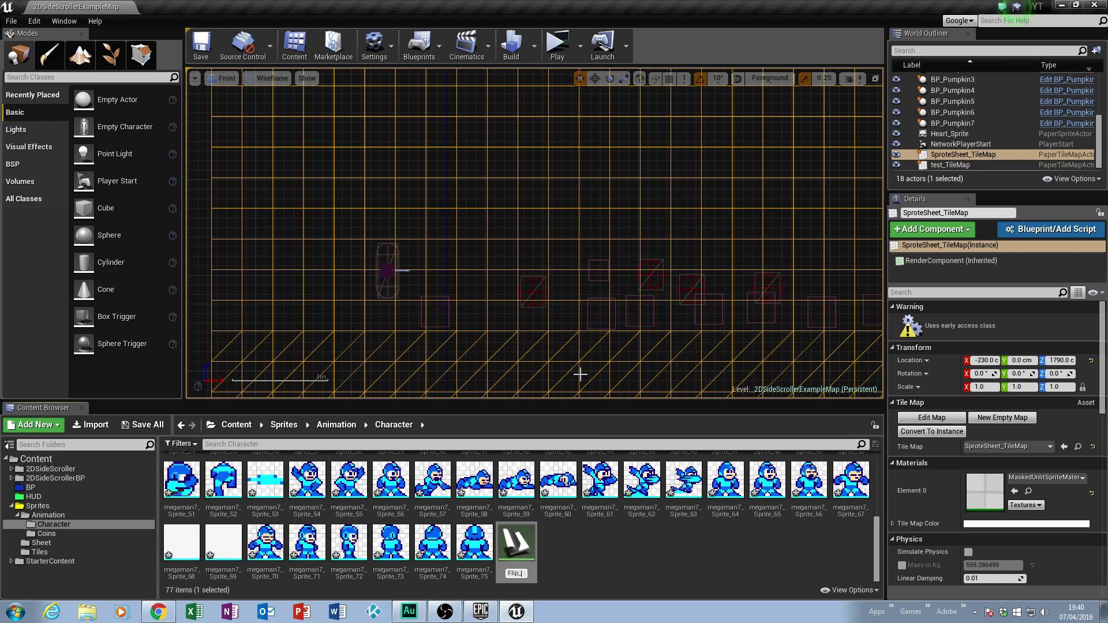
{"action": "type", "text": "Run"}
{"action": "key", "text": "Return"}
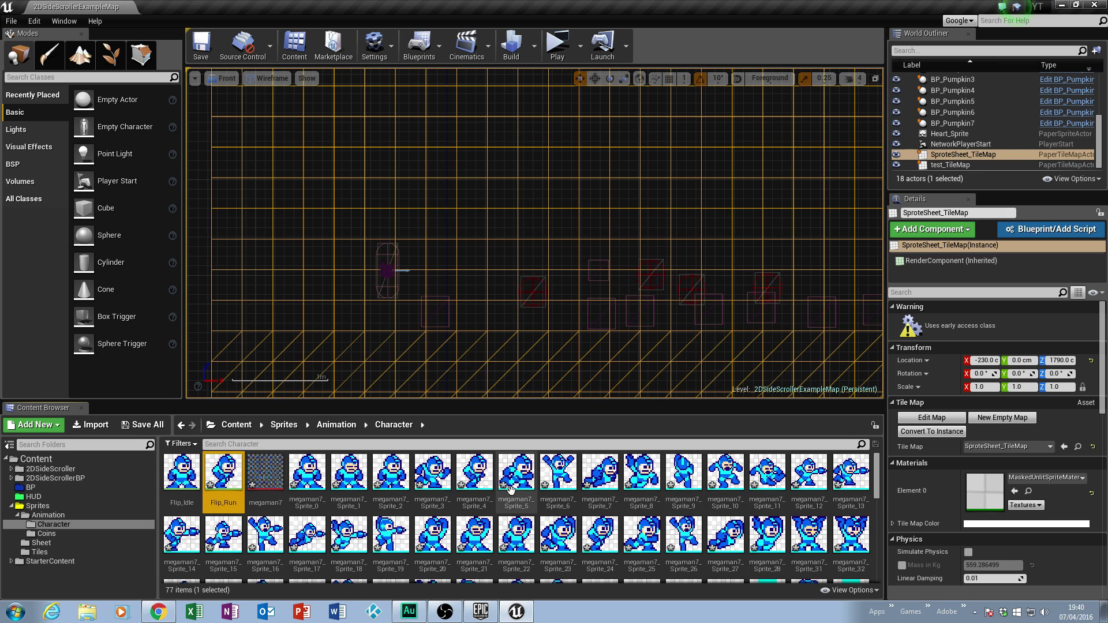
- Set the Flip_Run flipbook's frame rate to 6 frames per second, then save and close it
{"action": "left_click", "coordinate": [474, 476]}
{"action": "double_click", "coordinate": [243, 480]}
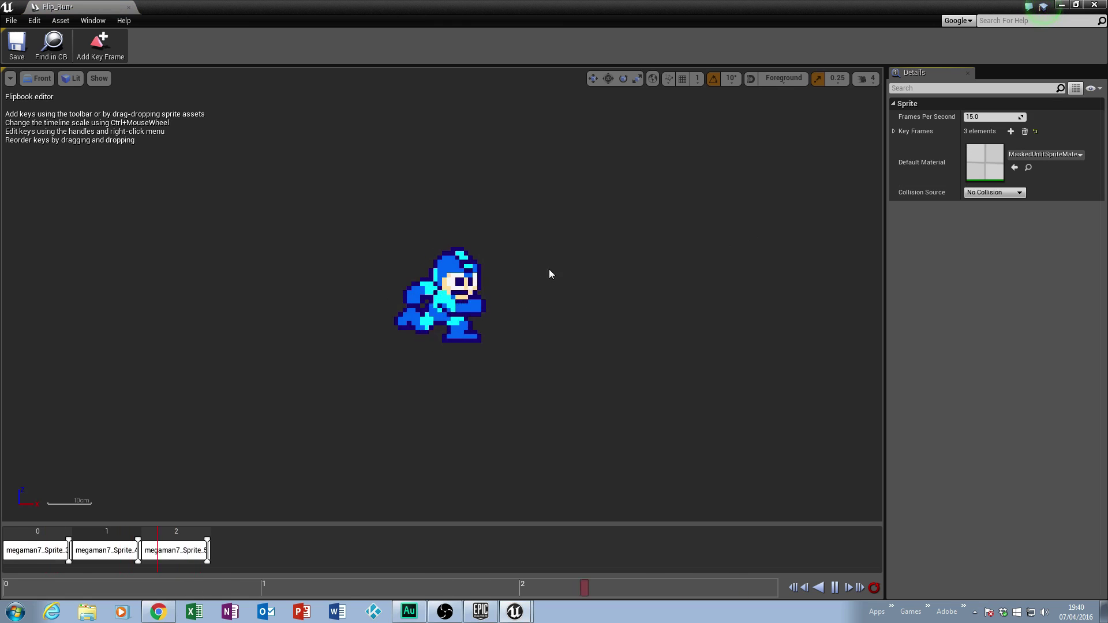
{"action": "left_click_drag", "start_coordinate": [981, 117], "coordinate": [981, 126]}
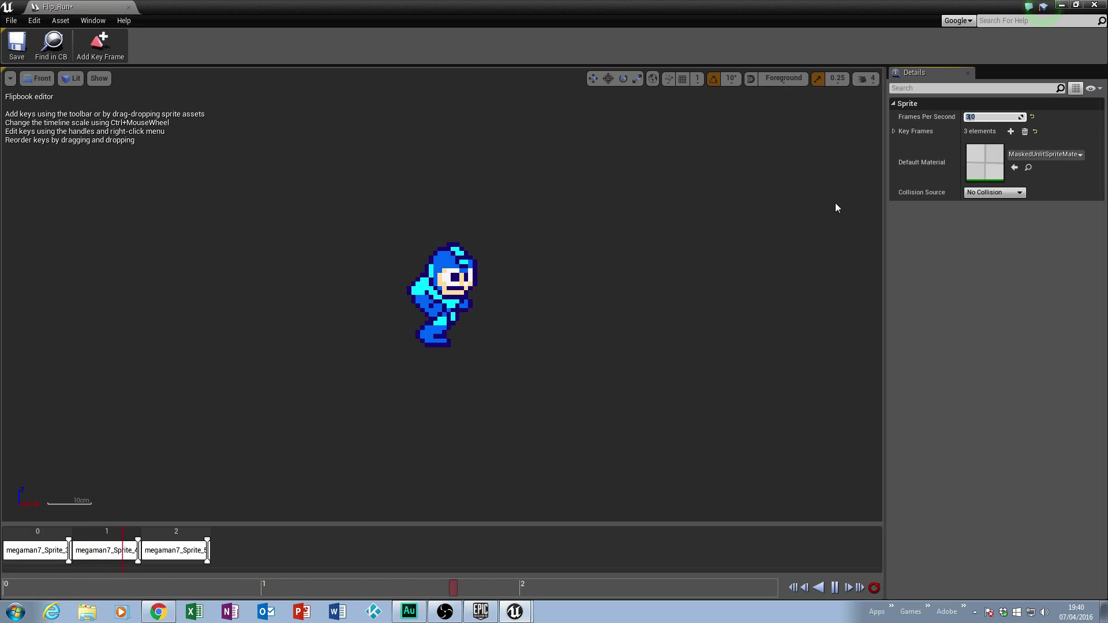
{"action": "left_click", "coordinate": [998, 118]}
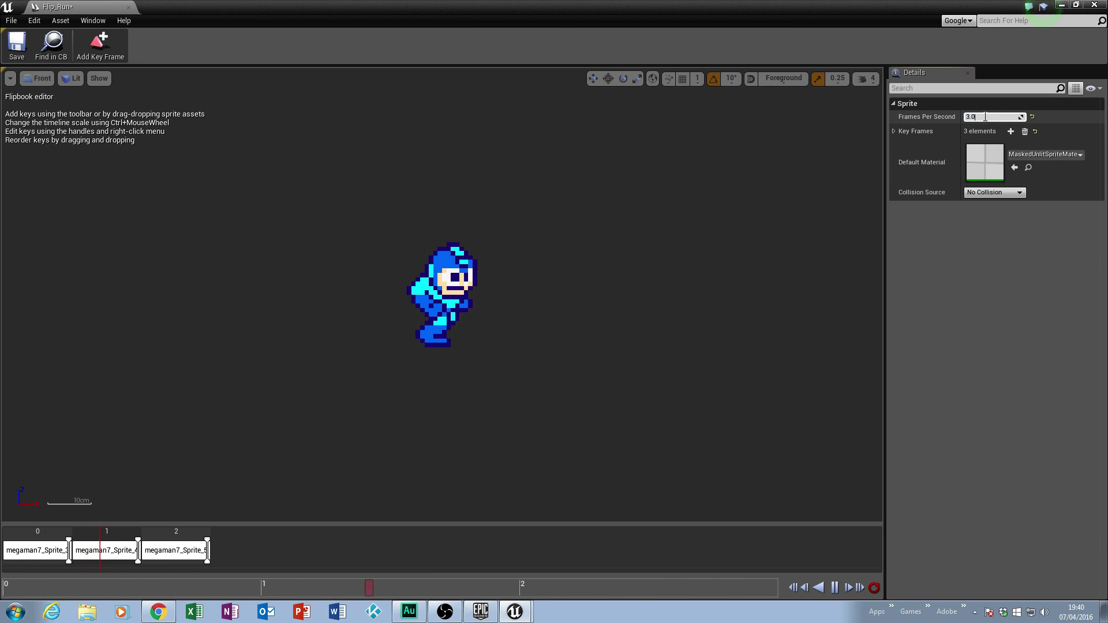
{"action": "type", "text": "6"}
{"action": "key", "text": "Return"}
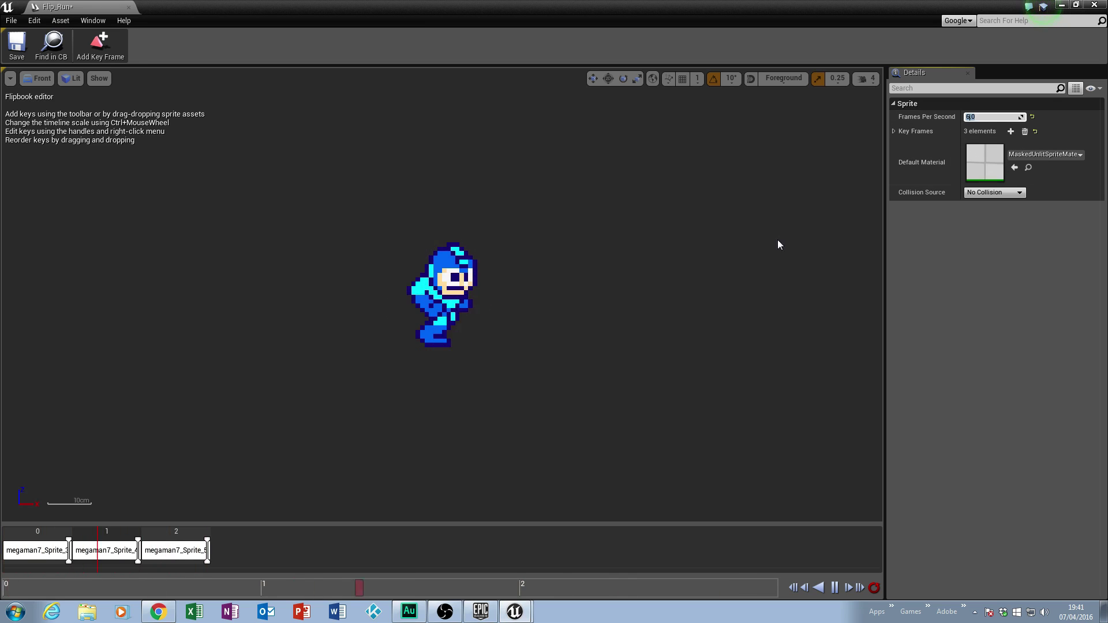
{"action": "key", "text": "ctrl+s"}
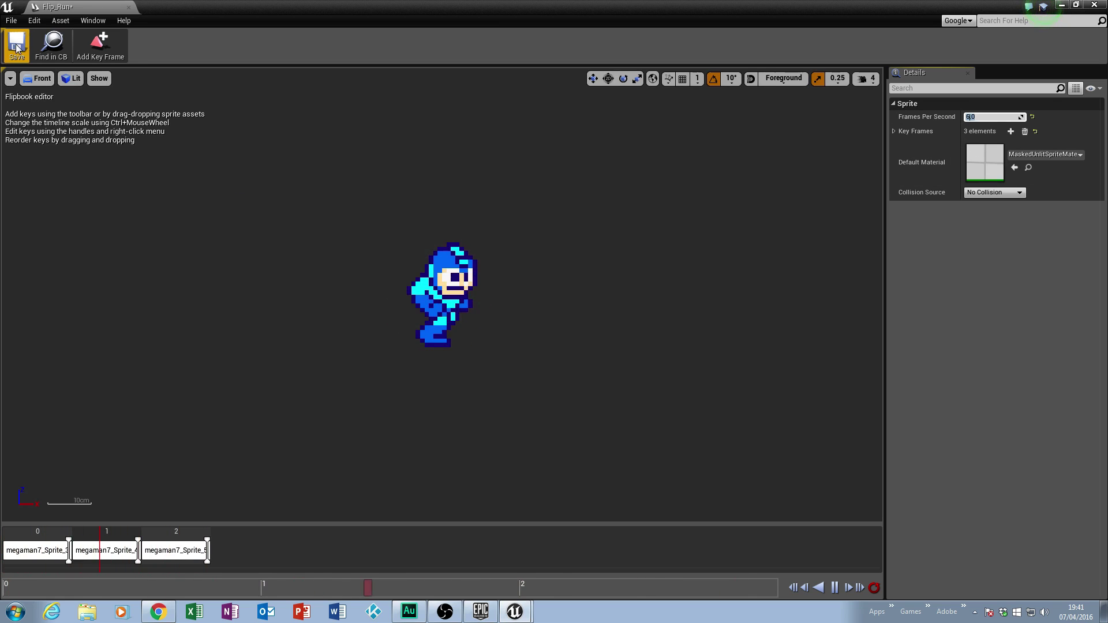
{"action": "left_click", "coordinate": [128, 7]}
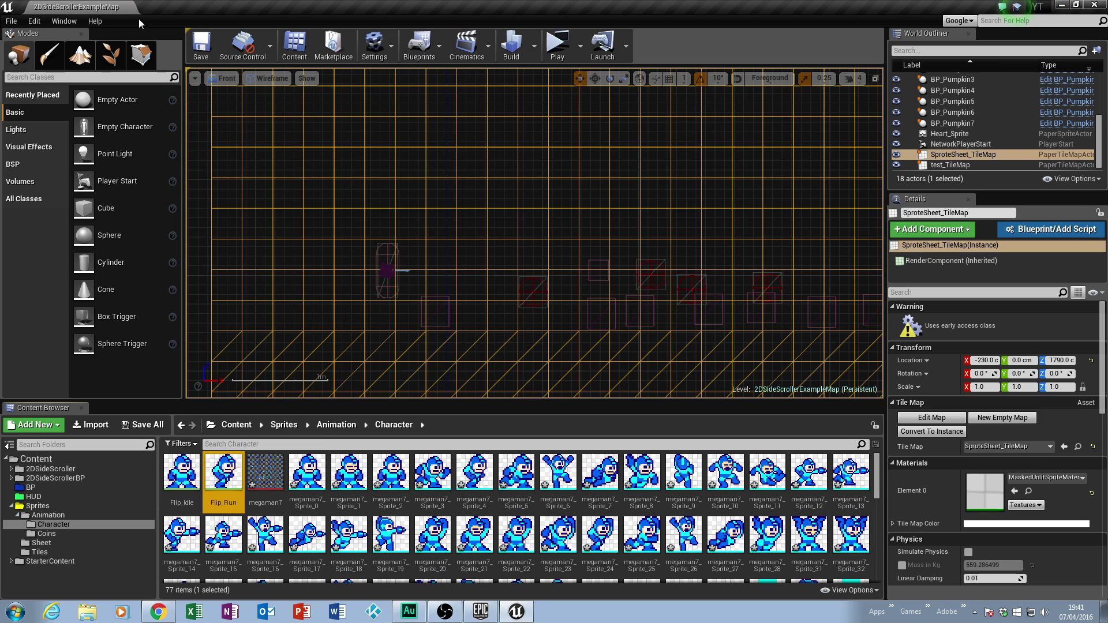
- Place the Flip_Idle flipbook in the level just to the left of the player start
{"action": "left_click", "coordinate": [323, 476]}
{"action": "left_click", "coordinate": [391, 473]}
{"action": "left_click", "coordinate": [180, 490]}
{"action": "left_click", "coordinate": [230, 486]}
{"action": "left_click_drag", "start_coordinate": [377, 296], "coordinate": [326, 287]}
- Play-test the level to view the placed idle animation, then delete the Flip_Idle actor from the level
{"action": "left_click", "coordinate": [557, 43]}
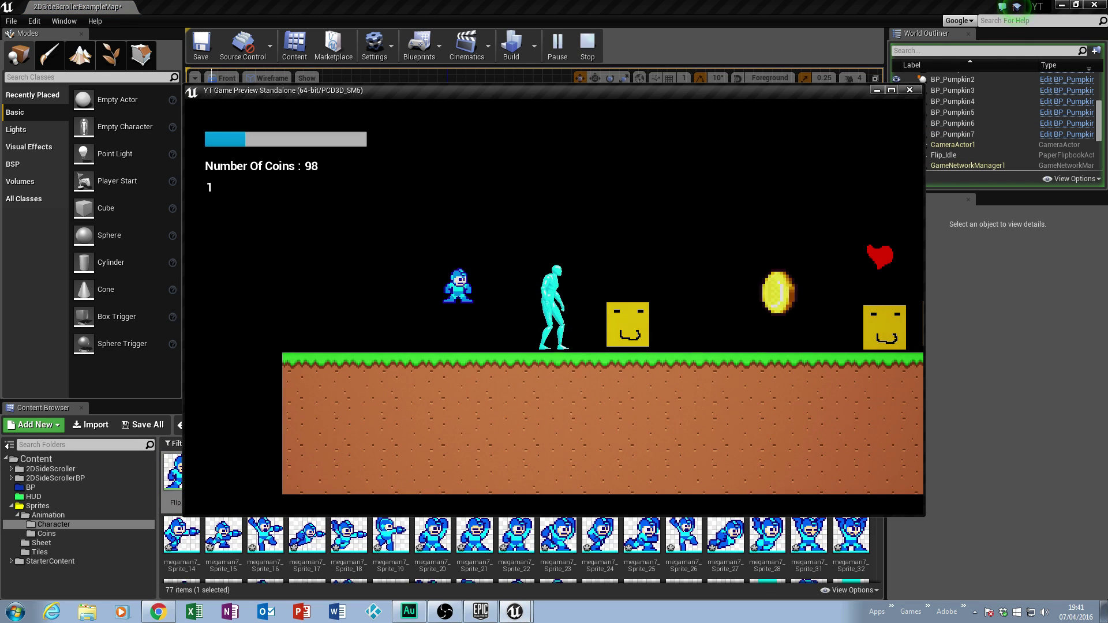
{"action": "key", "text": "d"}
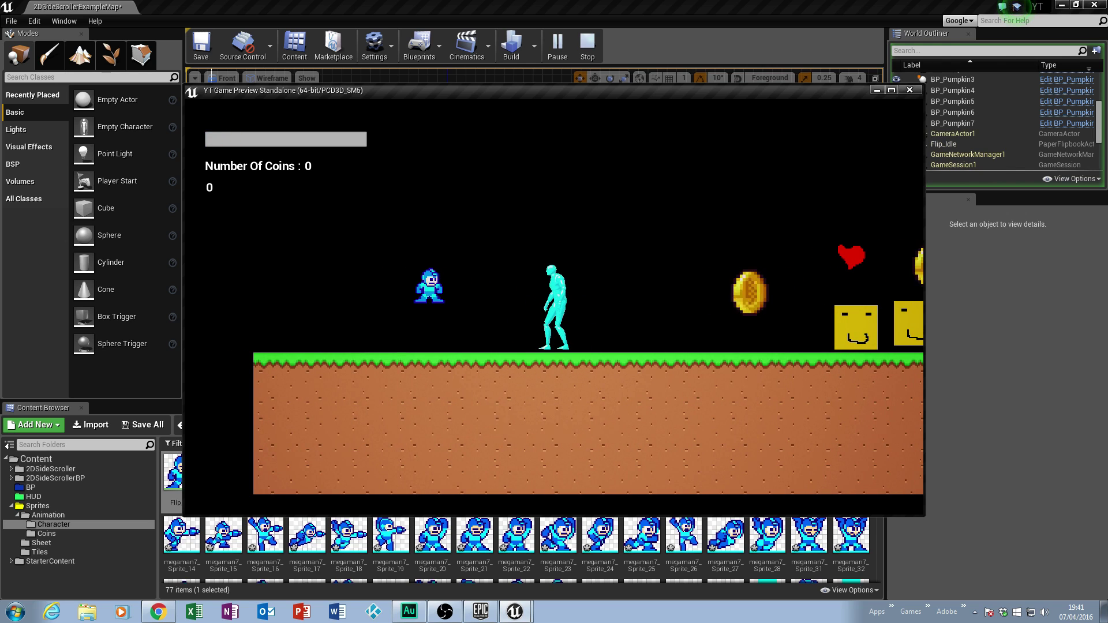
{"action": "key", "text": "Escape"}
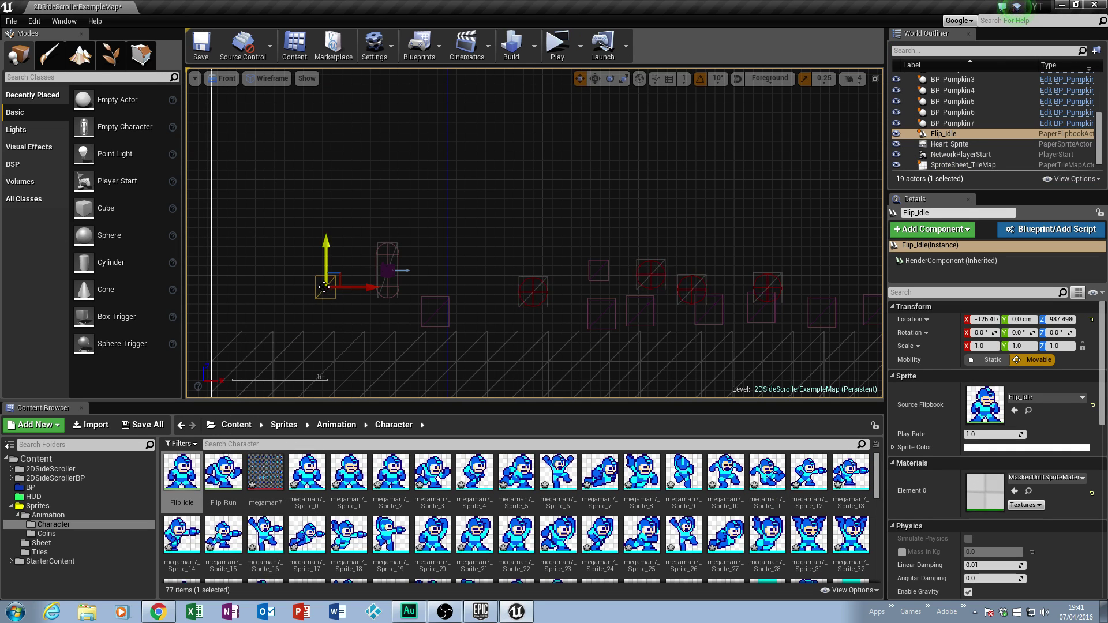
{"action": "key", "text": "Delete"}
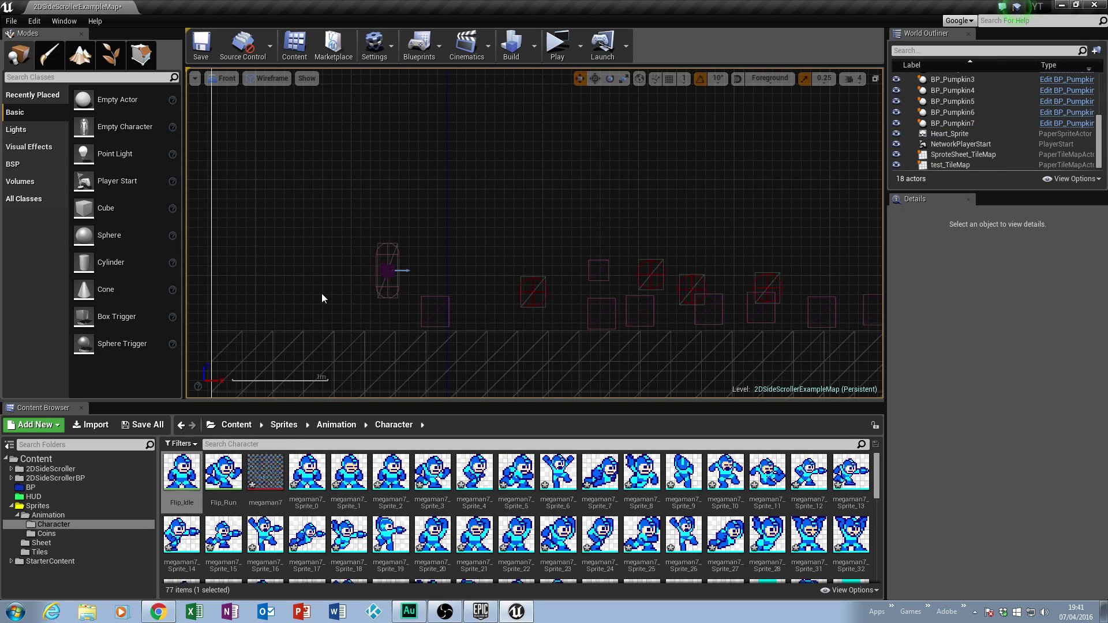
- Open the 2DSideScrollerCharacter blueprint from the Blueprints folder inside 2DSideScrollerBP
{"action": "left_click", "coordinate": [17, 515]}
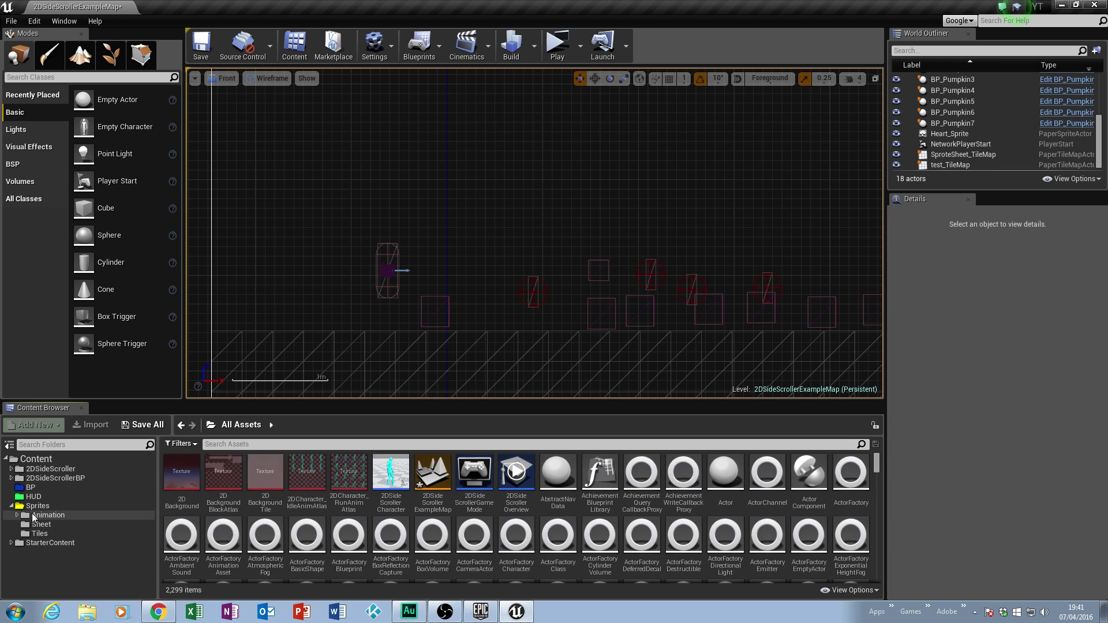
{"action": "left_click", "coordinate": [45, 479]}
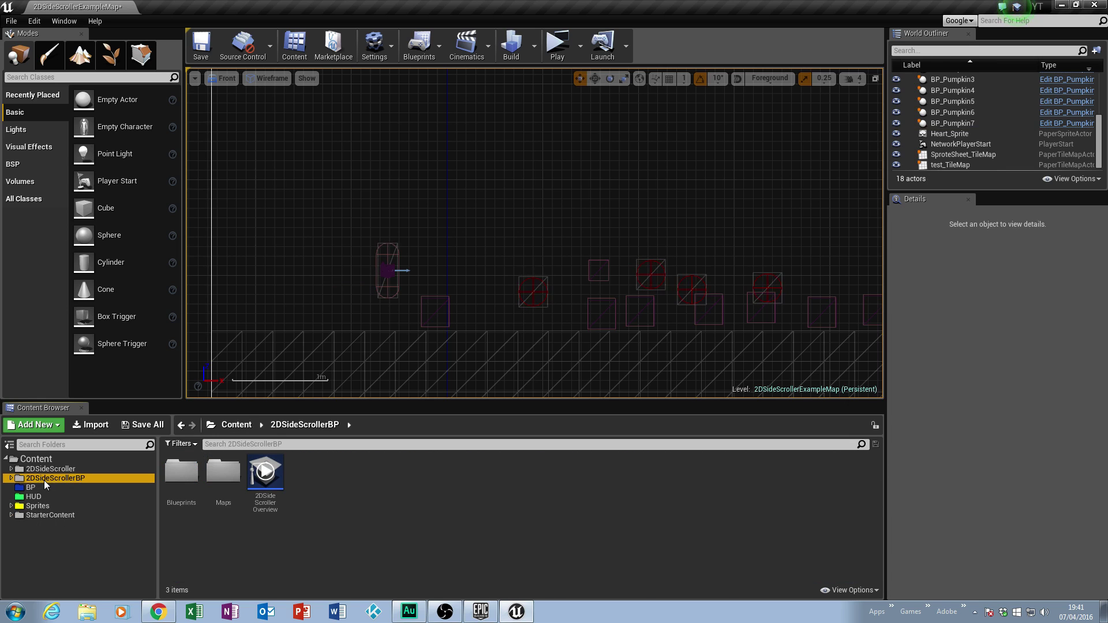
{"action": "left_click", "coordinate": [11, 478]}
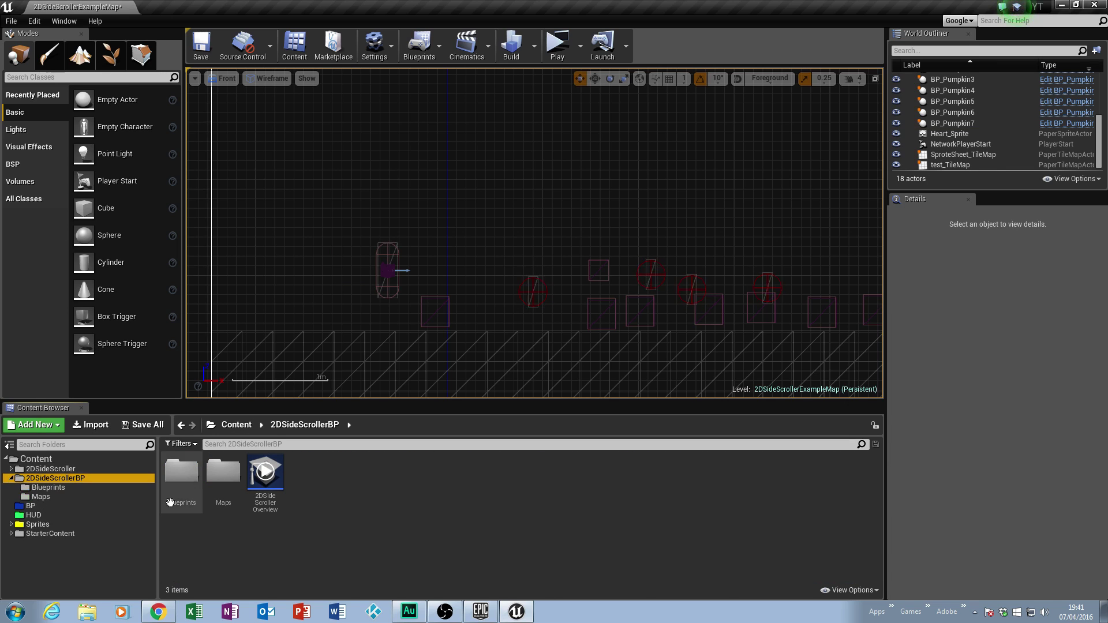
{"action": "left_click", "coordinate": [42, 488]}
{"action": "double_click", "coordinate": [183, 480]}
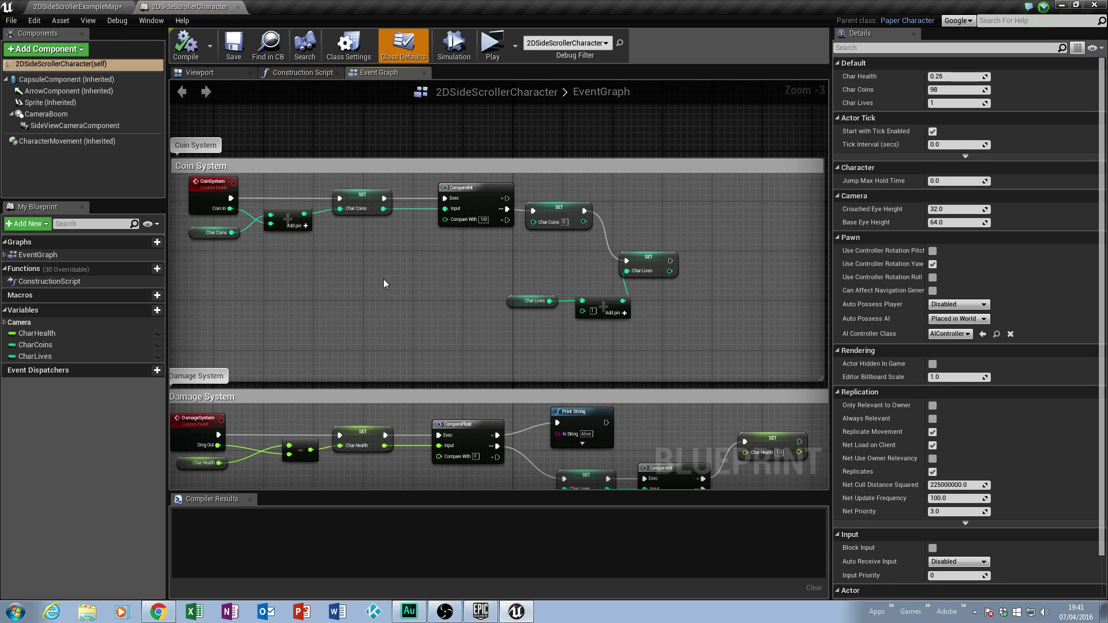
- Inspect the character in the blueprint's viewport and select its inherited Sprite component
{"action": "right_click_drag", "start_coordinate": [372, 279], "coordinate": [504, 279]}
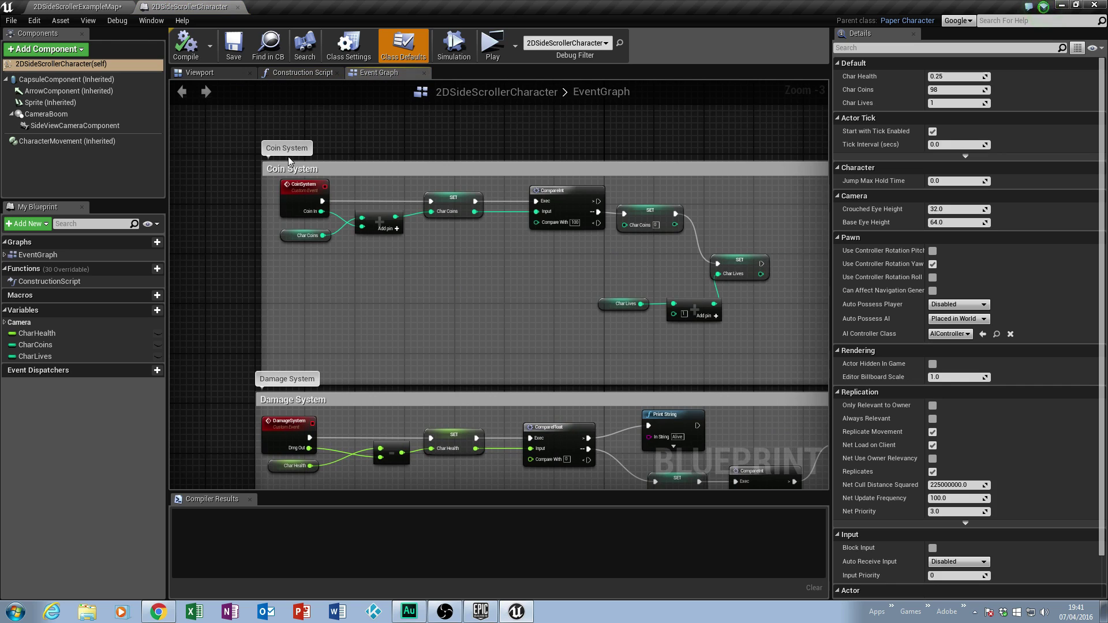
{"action": "left_click", "coordinate": [206, 74]}
{"action": "scroll", "coordinate": [507, 329], "scroll_direction": "up", "scroll_amount": 4}
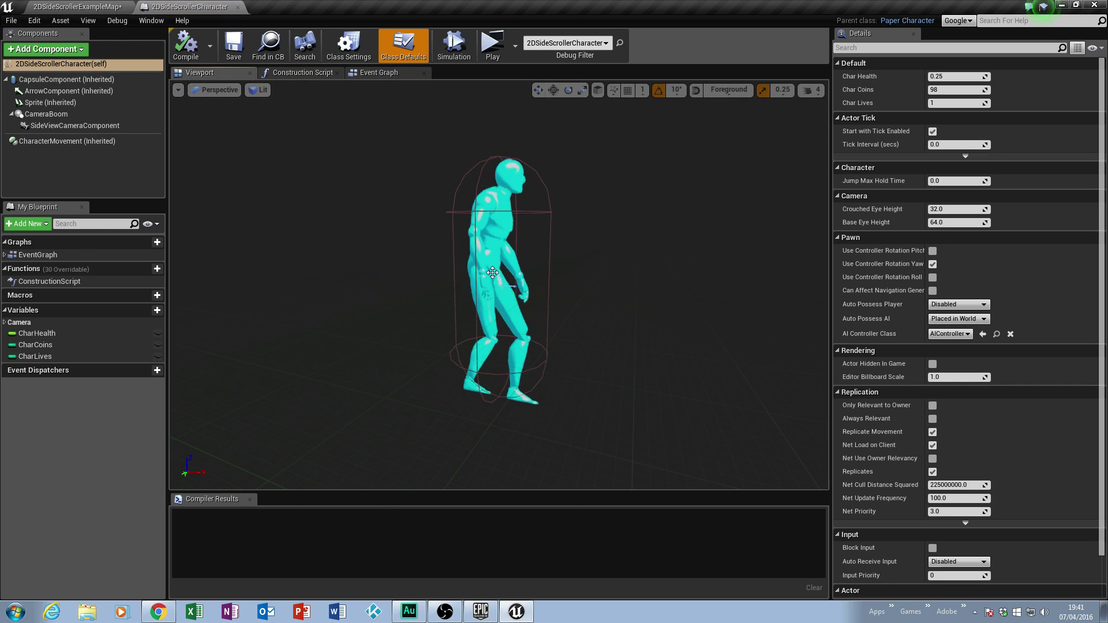
{"action": "left_click", "coordinate": [492, 273]}
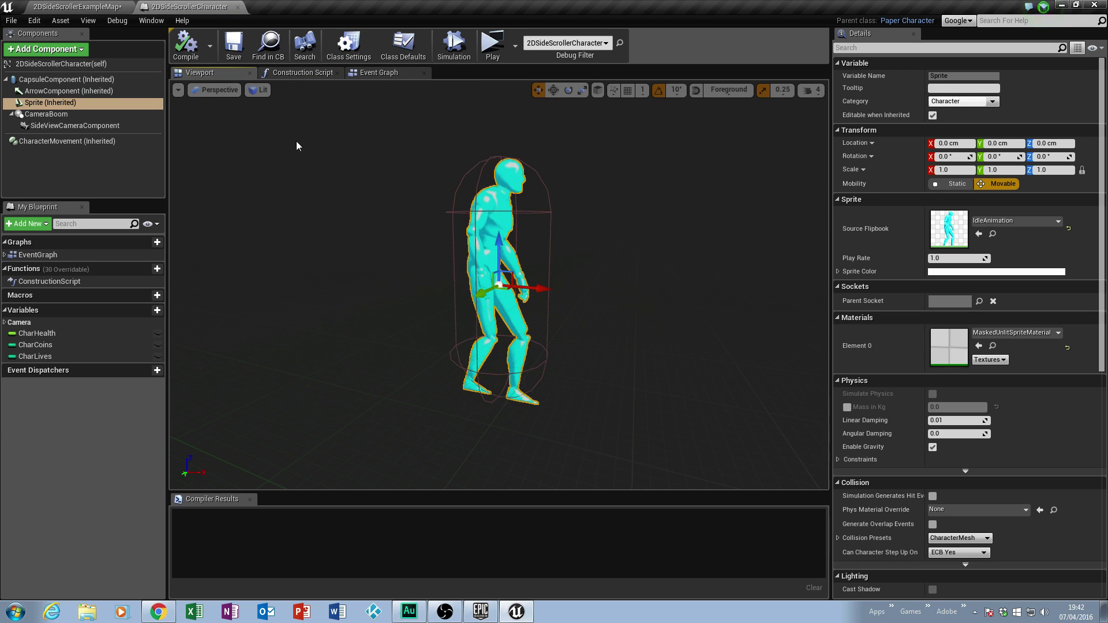
- Look through the character's event graph, examining the coin, damage and health system logic
{"action": "left_click", "coordinate": [380, 72]}
{"action": "scroll", "coordinate": [476, 289], "scroll_direction": "down", "scroll_amount": 2}
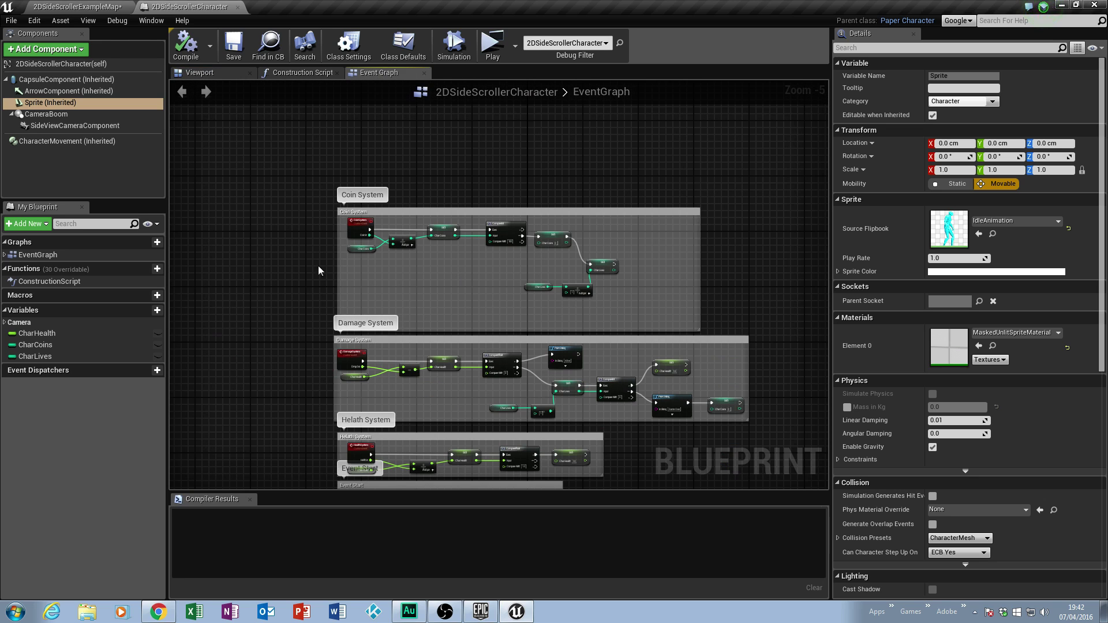
{"action": "scroll", "coordinate": [426, 333], "scroll_direction": "up", "scroll_amount": 3}
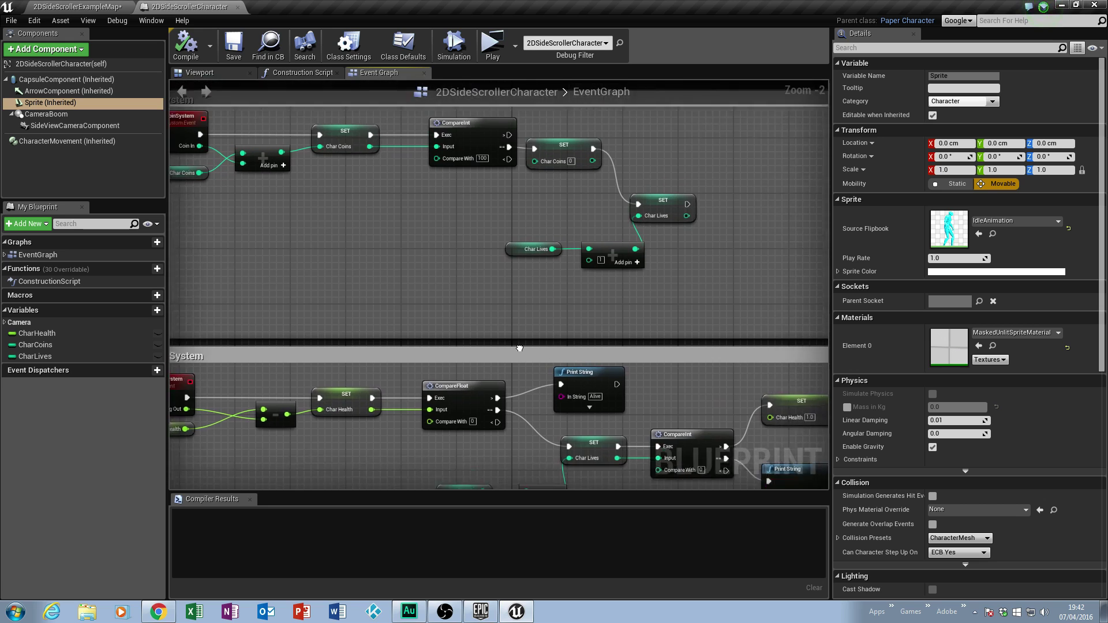
{"action": "right_click_drag", "start_coordinate": [597, 278], "coordinate": [450, 273]}
{"action": "right_click_drag", "start_coordinate": [321, 352], "coordinate": [584, 239]}
{"action": "right_click_drag", "start_coordinate": [340, 322], "coordinate": [370, 269]}
{"action": "scroll", "coordinate": [587, 403], "scroll_direction": "up", "scroll_amount": 2}
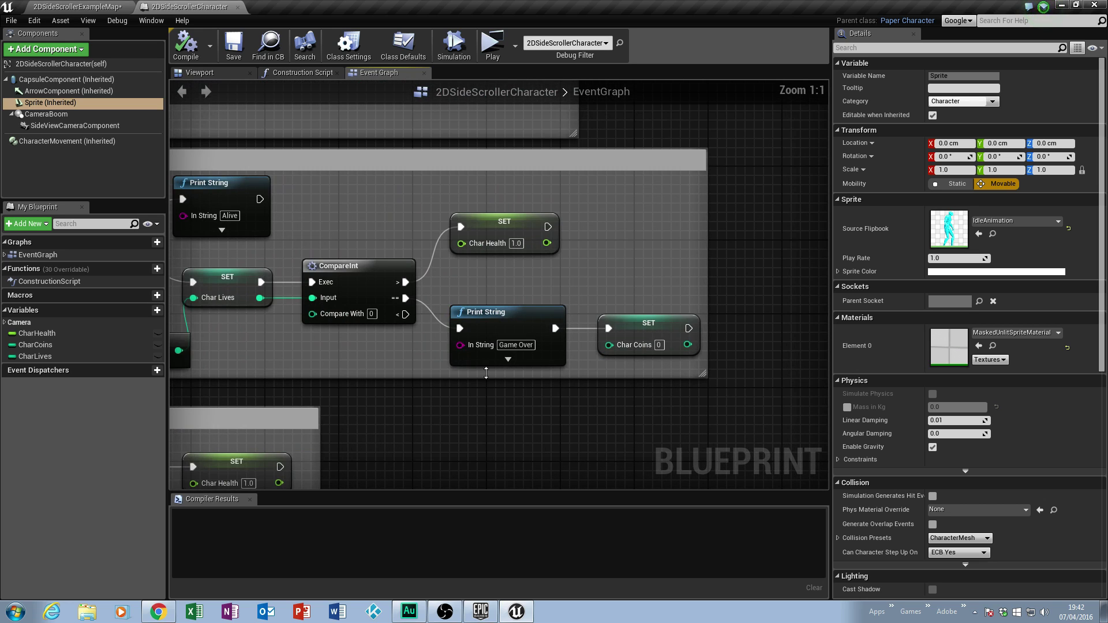
{"action": "right_click_drag", "start_coordinate": [411, 345], "coordinate": [377, 309]}
{"action": "right_click_drag", "start_coordinate": [468, 292], "coordinate": [654, 545]}
{"action": "right_click_drag", "start_coordinate": [507, 378], "coordinate": [594, 168]}
{"action": "right_click_drag", "start_coordinate": [405, 324], "coordinate": [475, 303]}
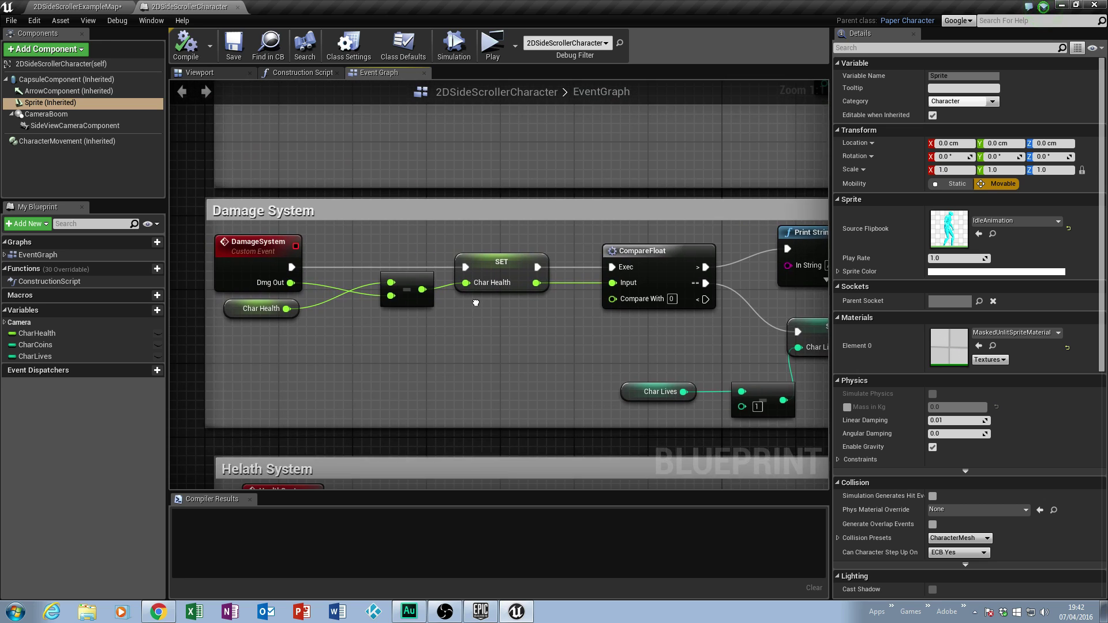
- Look through the event graph's Handle Animation section, following the nodes from UpdateAnimation and Get Velocity to Set Flipbook
{"action": "mouse_move", "coordinate": [623, 363]}
{"action": "right_mouse_down"}
{"action": "mouse_move", "coordinate": [52, 371]}
{"action": "mouse_move", "coordinate": [3, 319]}
{"action": "right_mouse_up"}
{"action": "scroll", "coordinate": [605, 355], "scroll_direction": "down", "scroll_amount": 2}
{"action": "right_click_drag", "start_coordinate": [605, 355], "coordinate": [635, 300]}
{"action": "scroll", "coordinate": [672, 335], "scroll_direction": "up", "scroll_amount": 3}
{"action": "scroll", "coordinate": [493, 267], "scroll_direction": "down", "scroll_amount": 2}
{"action": "scroll", "coordinate": [404, 248], "scroll_direction": "up", "scroll_amount": 2}
{"action": "right_click_drag", "start_coordinate": [404, 248], "coordinate": [384, 235]}
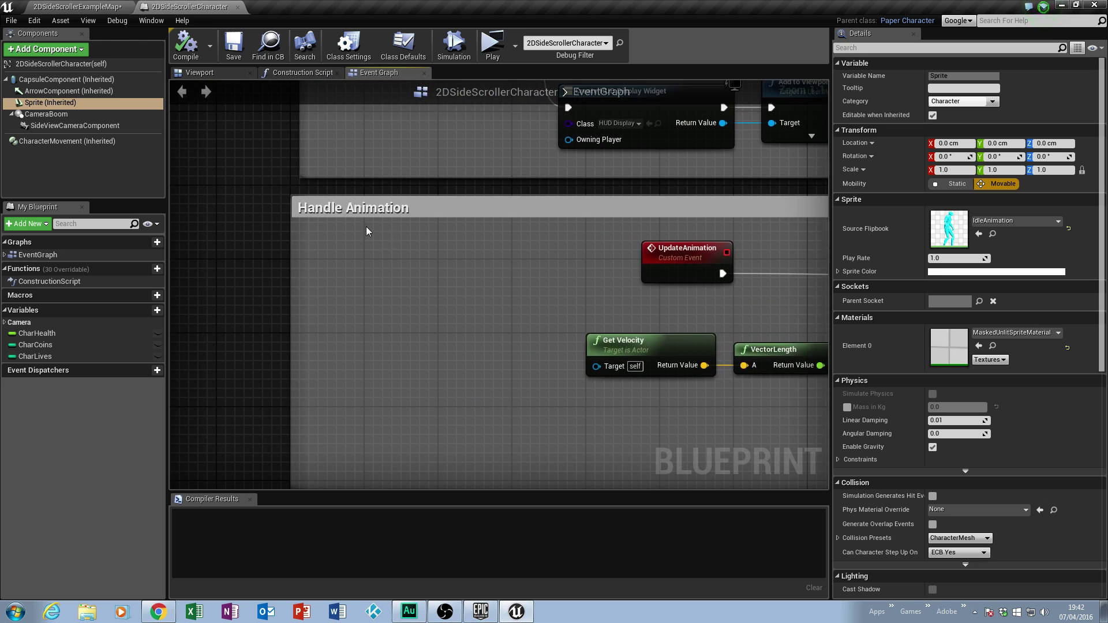
{"action": "scroll", "coordinate": [383, 214], "scroll_direction": "down", "scroll_amount": 2}
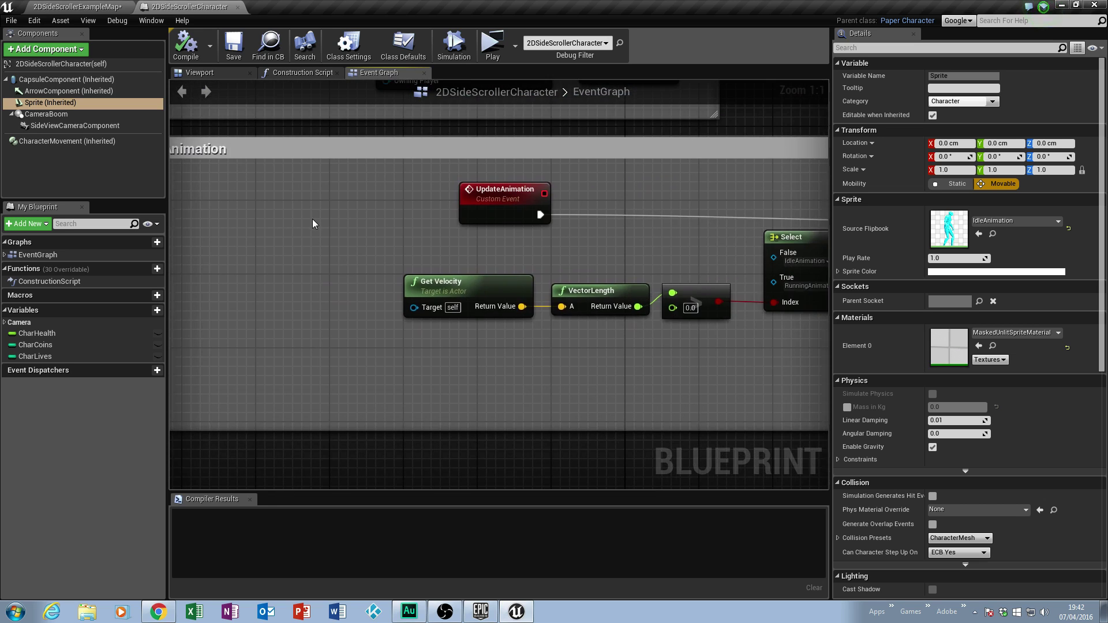
{"action": "right_click_drag", "start_coordinate": [675, 335], "coordinate": [502, 304]}
{"action": "right_click_drag", "start_coordinate": [682, 316], "coordinate": [594, 324]}
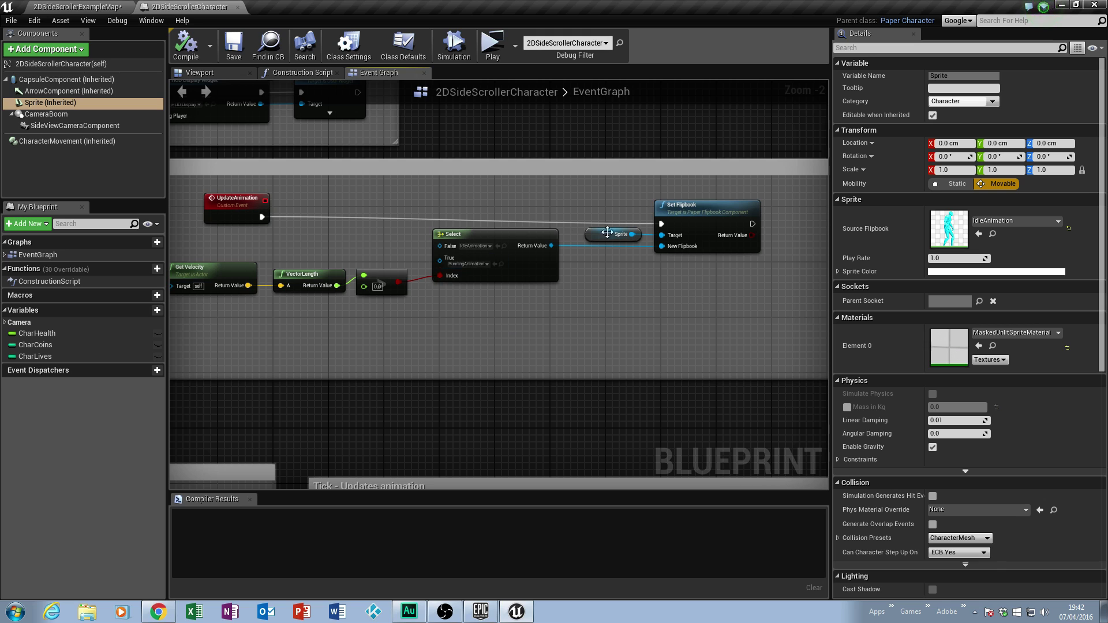
{"action": "scroll", "coordinate": [408, 279], "scroll_direction": "up", "scroll_amount": 1}
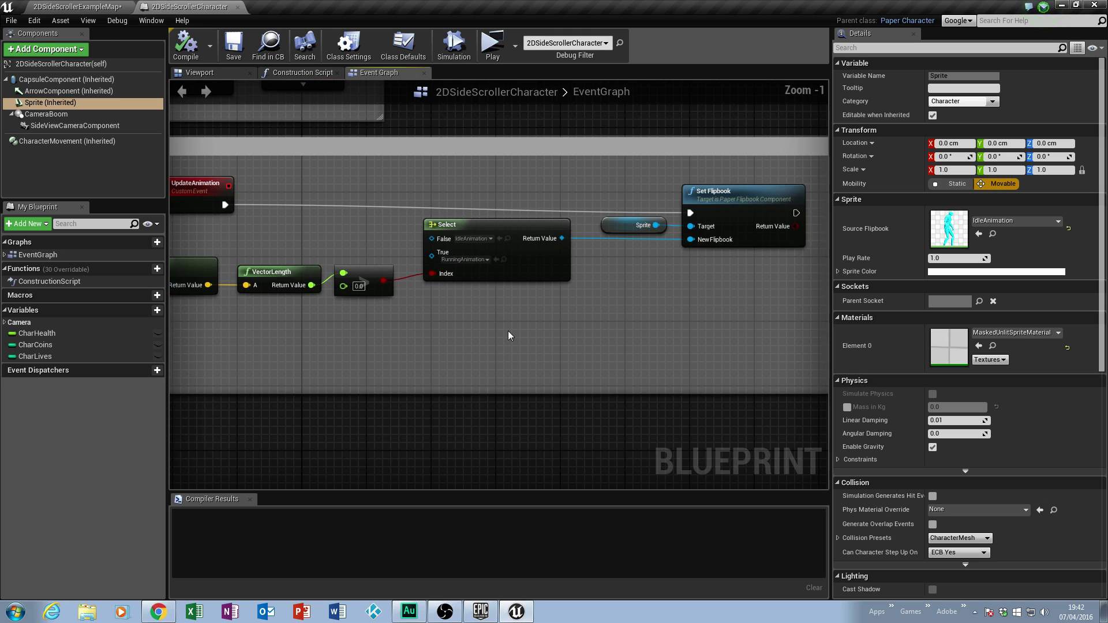
{"action": "right_click_drag", "start_coordinate": [538, 325], "coordinate": [541, 356]}
{"action": "right_click_drag", "start_coordinate": [644, 441], "coordinate": [501, 404]}
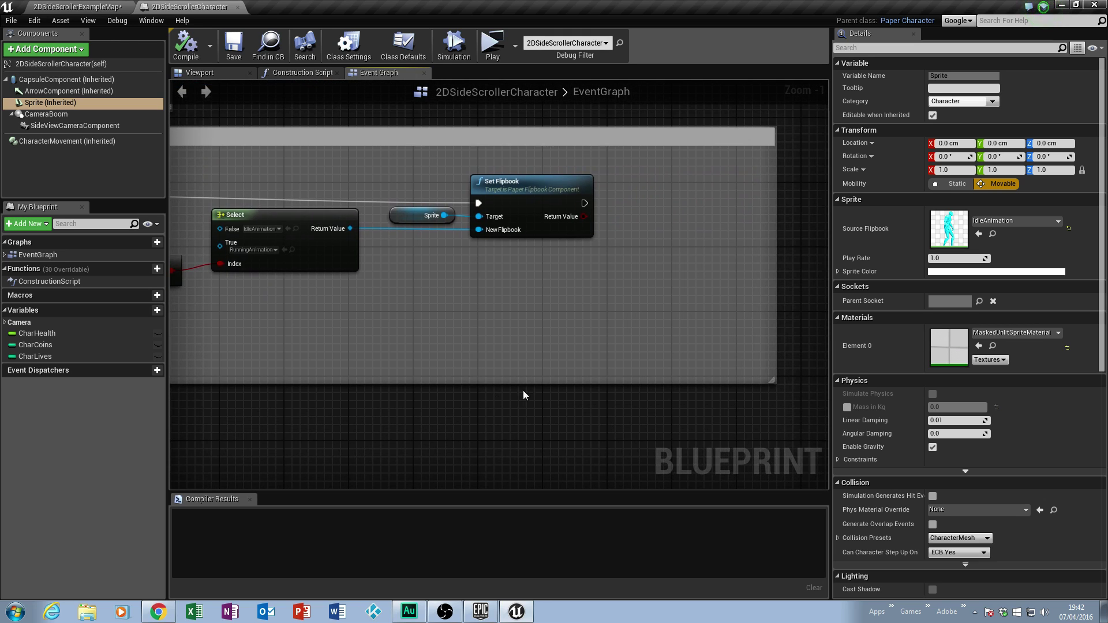
{"action": "right_click_drag", "start_coordinate": [493, 352], "coordinate": [677, 404]}
{"action": "scroll", "coordinate": [668, 386], "scroll_direction": "down", "scroll_amount": 5}
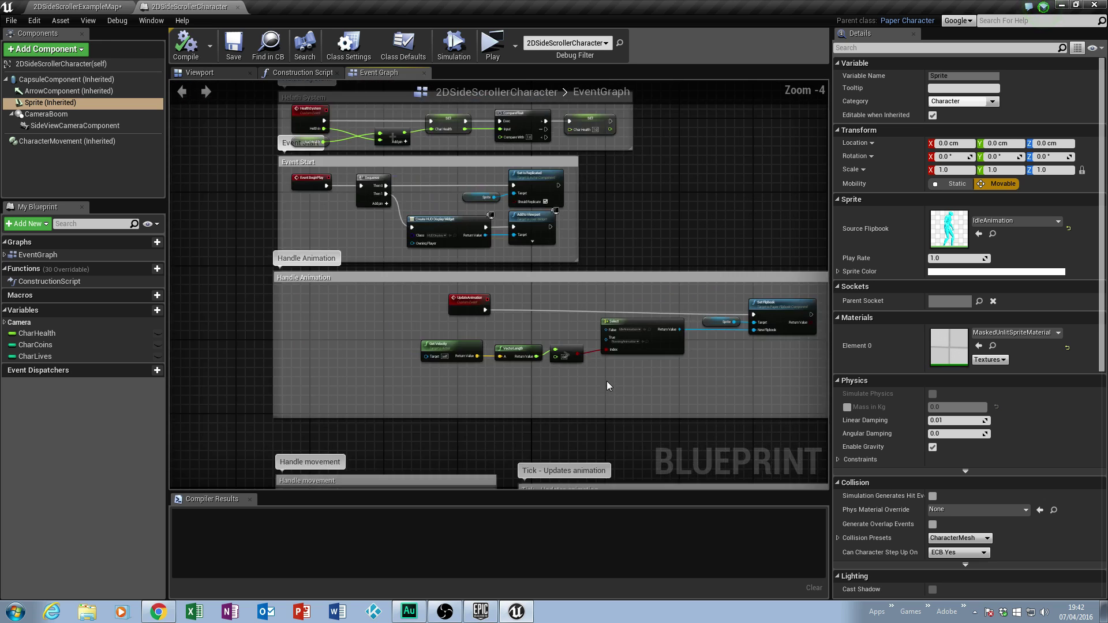
{"action": "scroll", "coordinate": [608, 382], "scroll_direction": "up", "scroll_amount": 1}
{"action": "left_click_drag", "start_coordinate": [551, 303], "coordinate": [479, 228]}
{"action": "left_click_drag", "start_coordinate": [585, 233], "coordinate": [521, 257]}
{"action": "key", "text": "ctrl+z"}
{"action": "key", "text": "ctrl+z"}
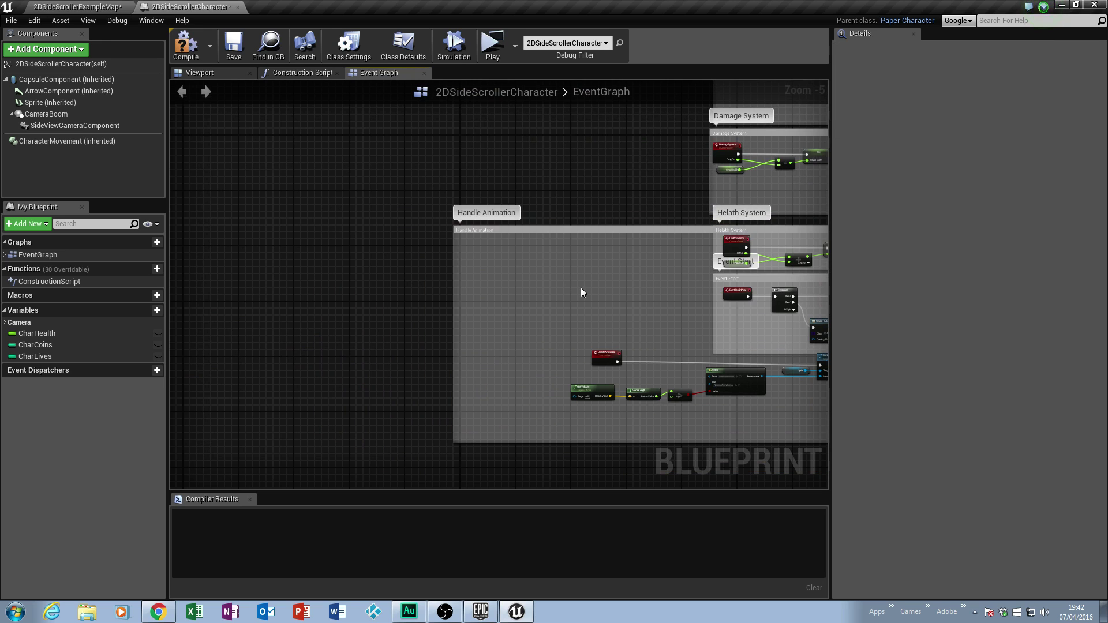
{"action": "key", "text": "ctrl+z"}
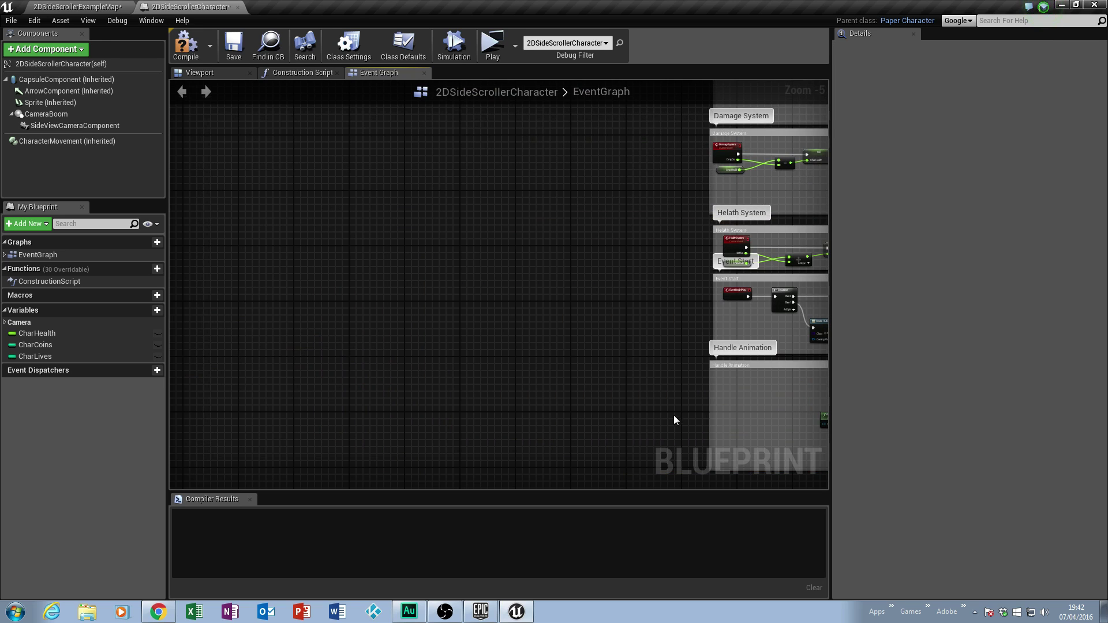
- Move the Handle Animation comment box into empty space beside the Event Start section, enlarge it and shift its nodes to its upper-left corner
{"action": "left_click_drag", "start_coordinate": [717, 332], "coordinate": [349, 199]}
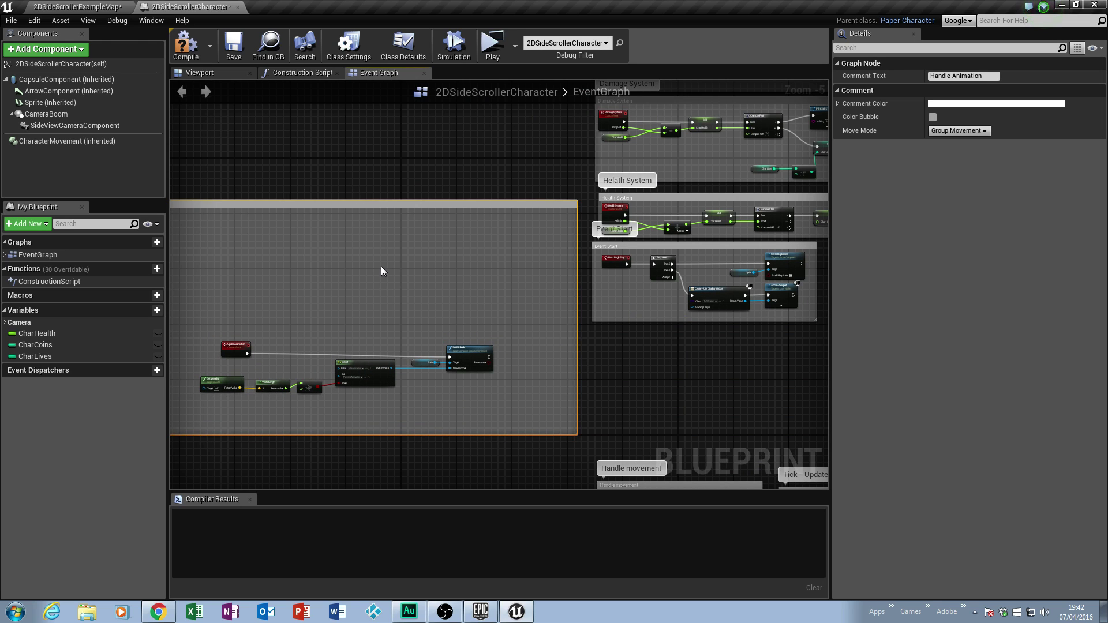
{"action": "right_click_drag", "start_coordinate": [381, 265], "coordinate": [462, 274]}
{"action": "left_click_drag", "start_coordinate": [279, 330], "coordinate": [533, 395]}
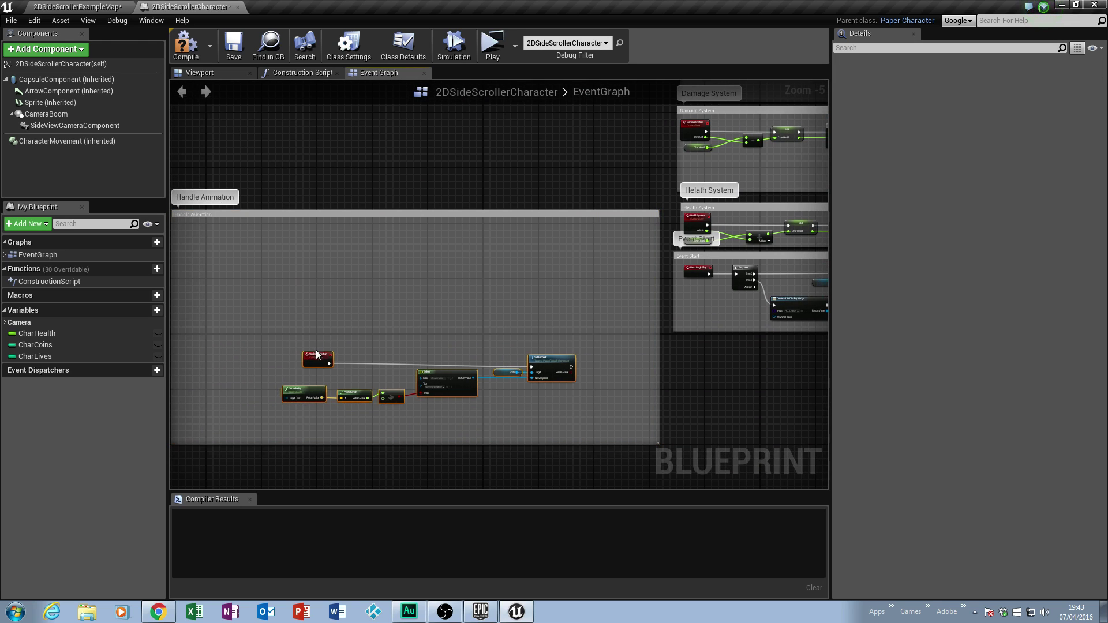
{"action": "left_click_drag", "start_coordinate": [321, 358], "coordinate": [241, 232]}
{"action": "right_click_drag", "start_coordinate": [471, 227], "coordinate": [548, 313]}
{"action": "left_click_drag", "start_coordinate": [546, 299], "coordinate": [543, 149]}
- Examine how Get Velocity, VectorLength and the greater-than check drive the Select node's False and True flipbooks into Set Flipbook
{"action": "scroll", "coordinate": [549, 234], "scroll_direction": "up", "scroll_amount": 5}
{"action": "right_click_drag", "start_coordinate": [528, 279], "coordinate": [488, 285]}
{"action": "scroll", "coordinate": [522, 291], "scroll_direction": "down", "scroll_amount": 2}
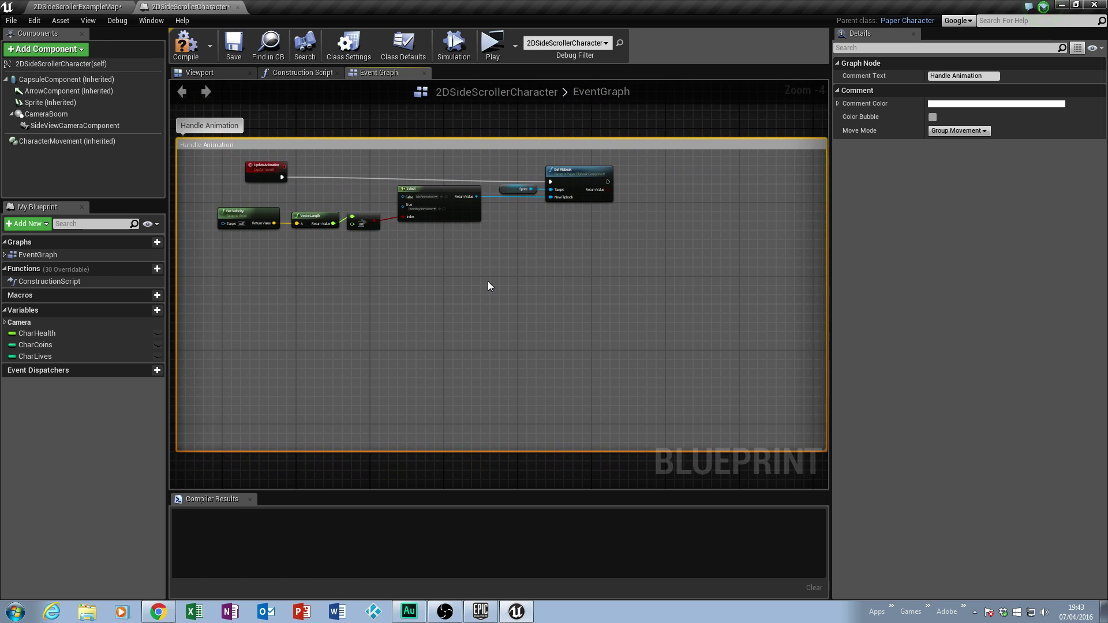
{"action": "right_click_drag", "start_coordinate": [553, 290], "coordinate": [428, 295]}
{"action": "right_click_drag", "start_coordinate": [556, 287], "coordinate": [381, 372]}
{"action": "scroll", "coordinate": [559, 346], "scroll_direction": "up", "scroll_amount": 3}
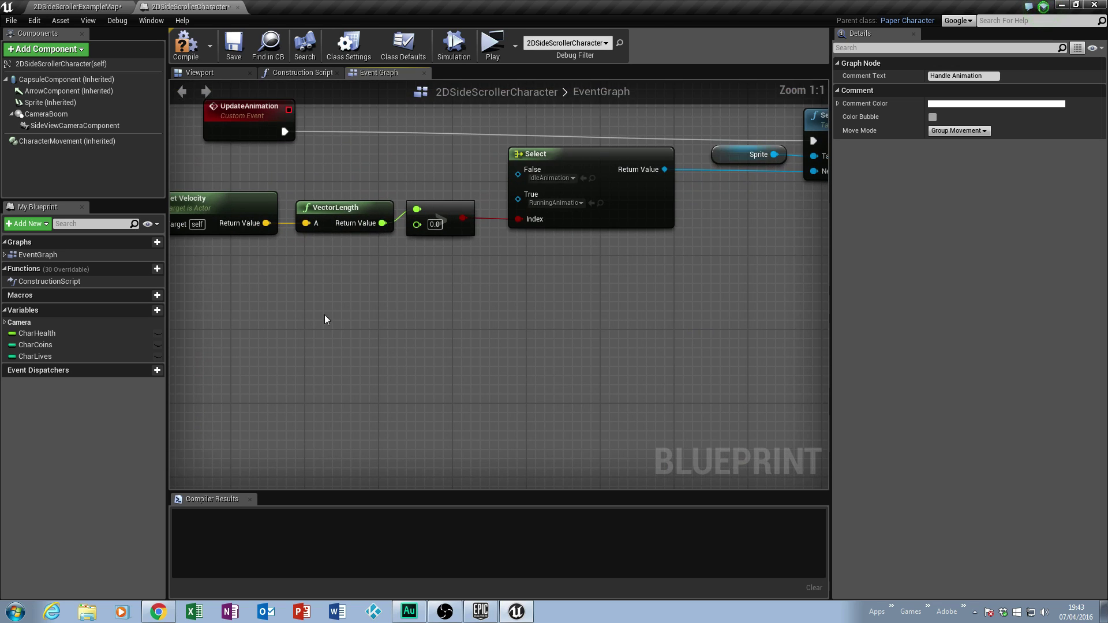
{"action": "scroll", "coordinate": [334, 321], "scroll_direction": "up", "scroll_amount": 1}
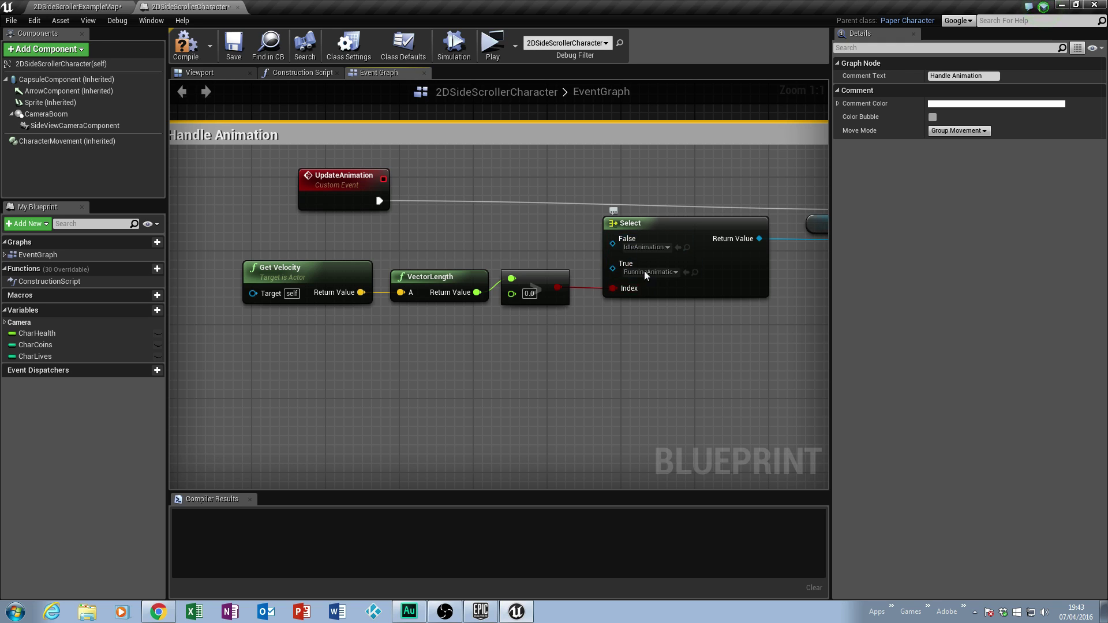
{"action": "scroll", "coordinate": [658, 262], "scroll_direction": "down", "scroll_amount": 2}
{"action": "right_click", "coordinate": [590, 364]}
{"action": "left_click", "coordinate": [290, 266]}
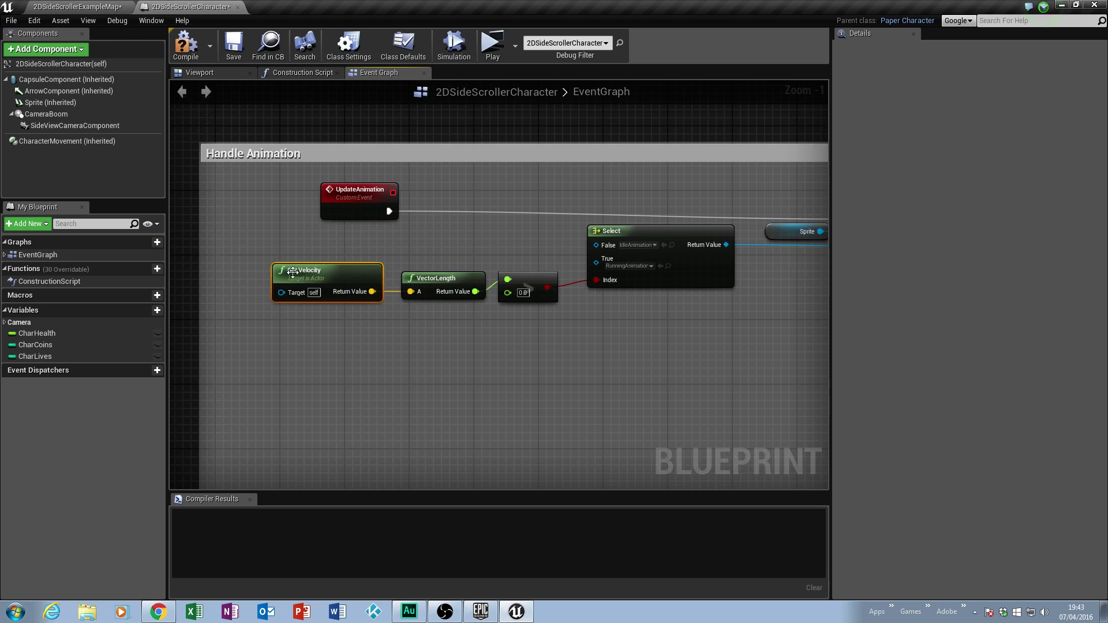
{"action": "right_click_drag", "start_coordinate": [523, 318], "coordinate": [492, 317]}
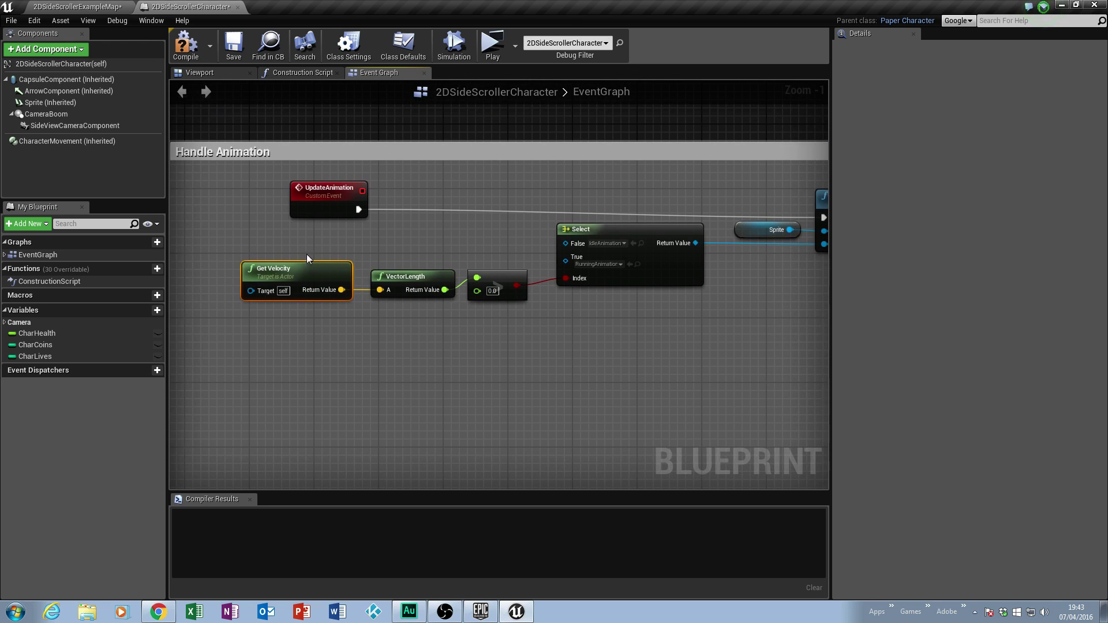
{"action": "right_click_drag", "start_coordinate": [402, 331], "coordinate": [378, 334]}
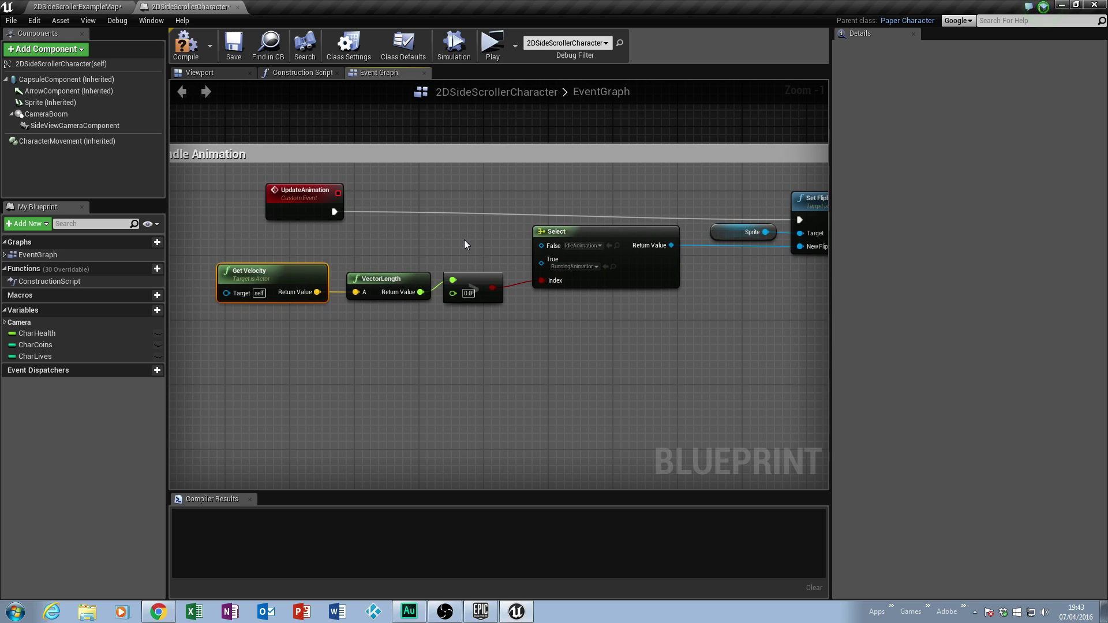
{"action": "right_click_drag", "start_coordinate": [584, 245], "coordinate": [546, 272]}
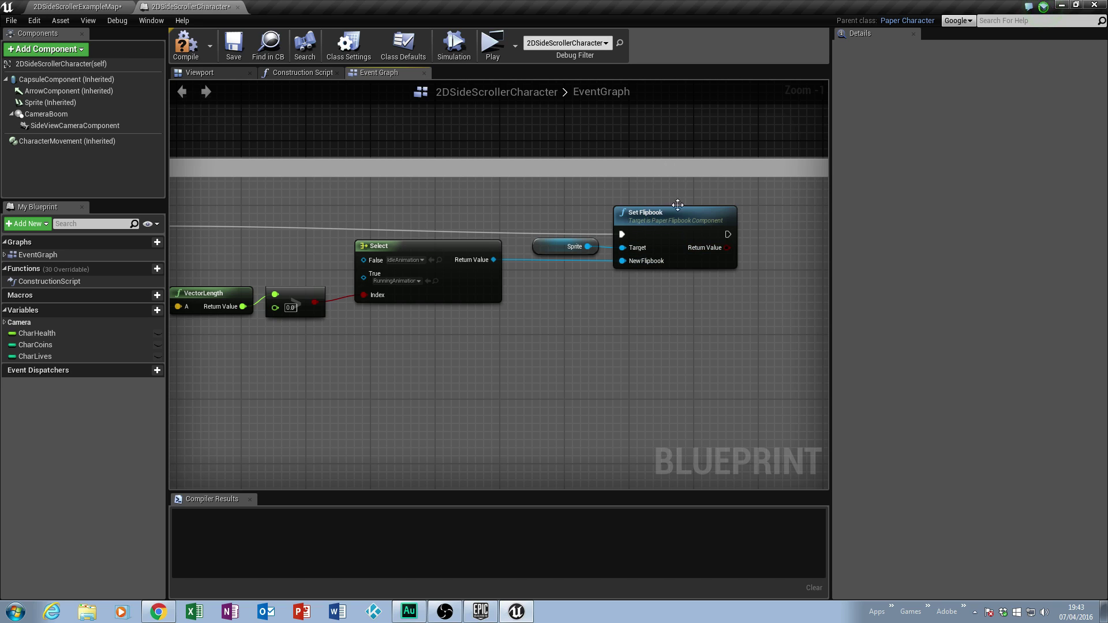
{"action": "right_click_drag", "start_coordinate": [668, 226], "coordinate": [622, 357]}
{"action": "scroll", "coordinate": [621, 361], "scroll_direction": "up", "scroll_amount": 1}
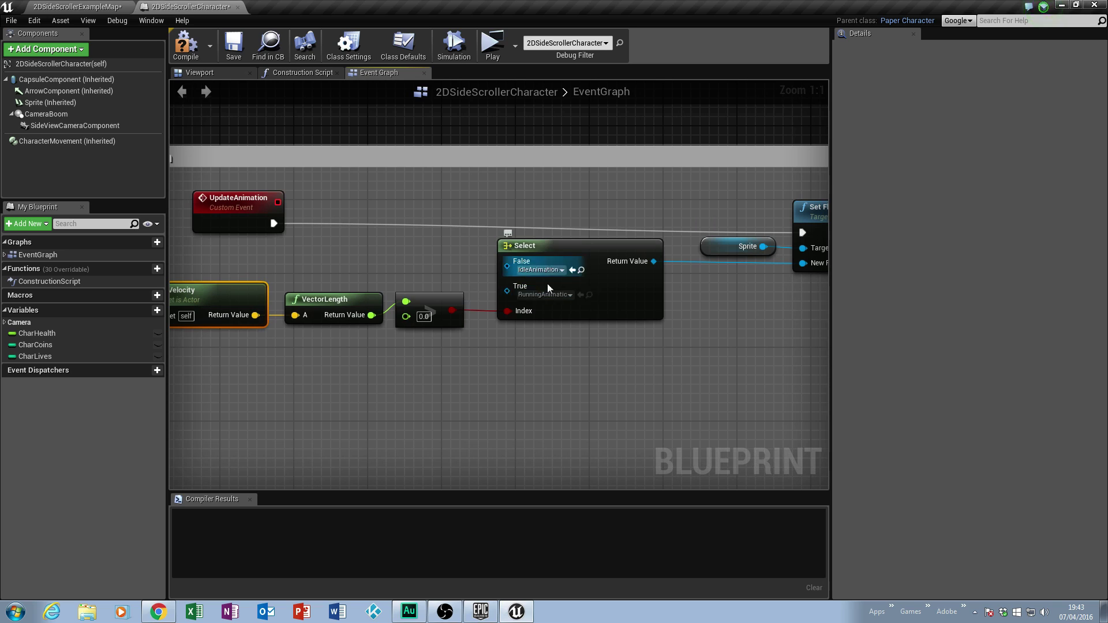
{"action": "scroll", "coordinate": [585, 368], "scroll_direction": "up", "scroll_amount": 1}
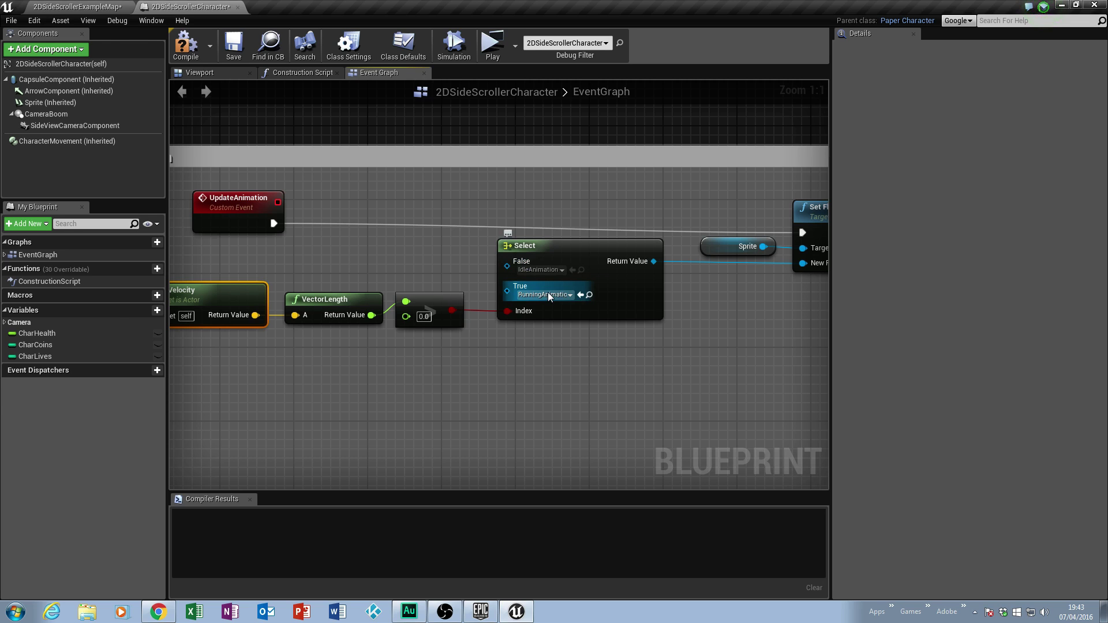
- Switch to the example map and open the Sprites/Animation/Character folder to check the Flip_Idle and Flip_Run flipbooks
{"action": "left_click", "coordinate": [87, 8]}
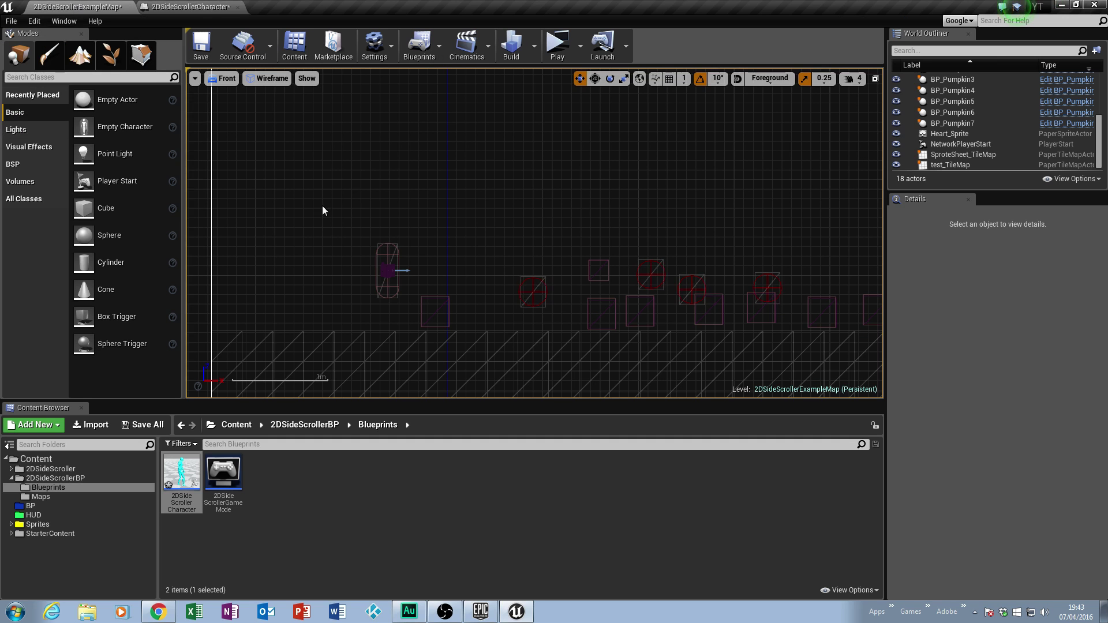
{"action": "left_click", "coordinate": [47, 515]}
{"action": "left_click", "coordinate": [45, 525]}
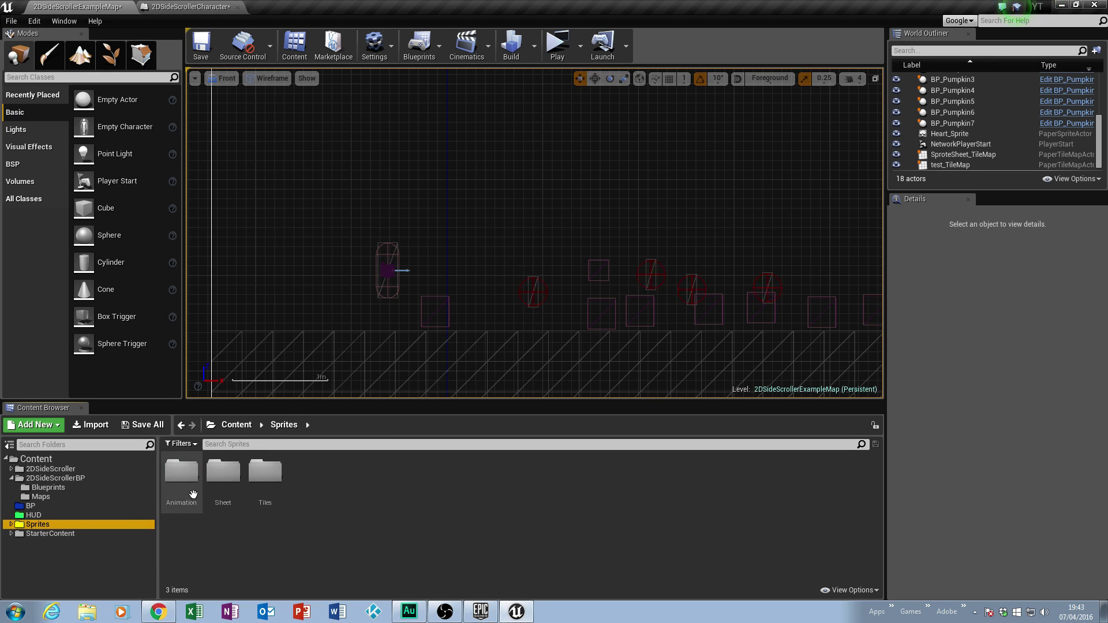
{"action": "double_click", "coordinate": [182, 472]}
{"action": "double_click", "coordinate": [181, 472]}
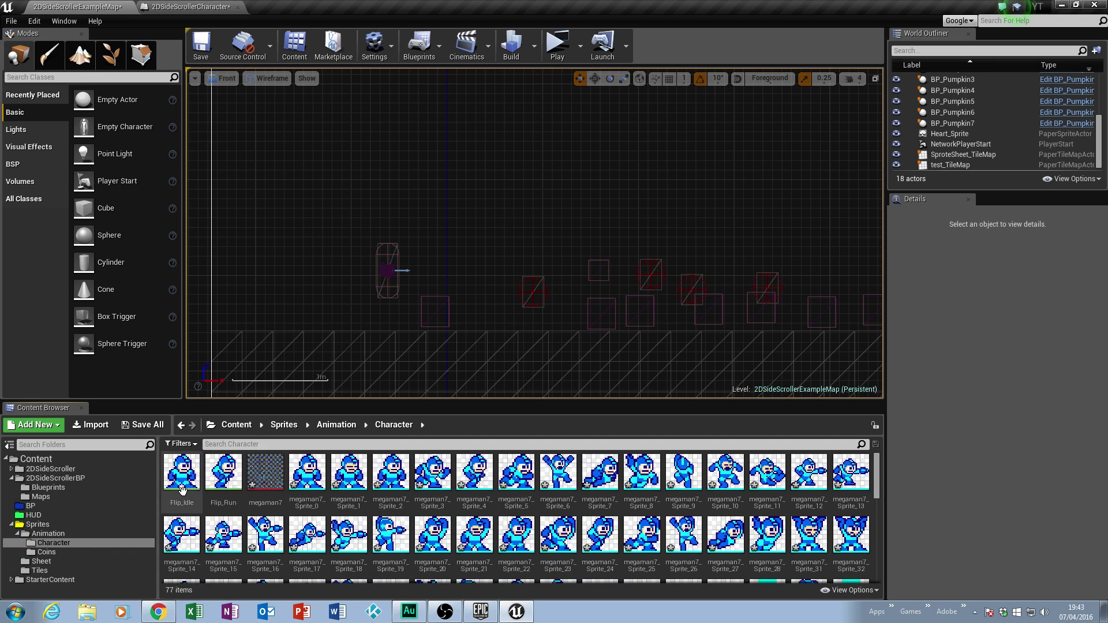
- Back in the character blueprint, set the Select node's False option to Flip_Idle and its True option to Flip_Run
{"action": "left_click", "coordinate": [211, 7]}
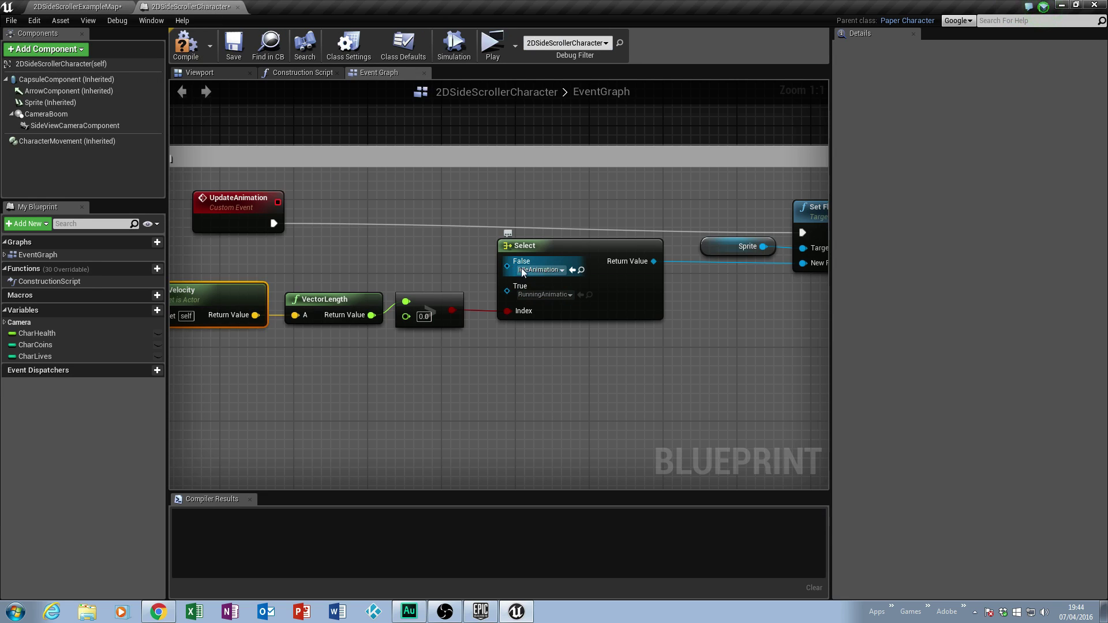
{"action": "left_click", "coordinate": [539, 271]}
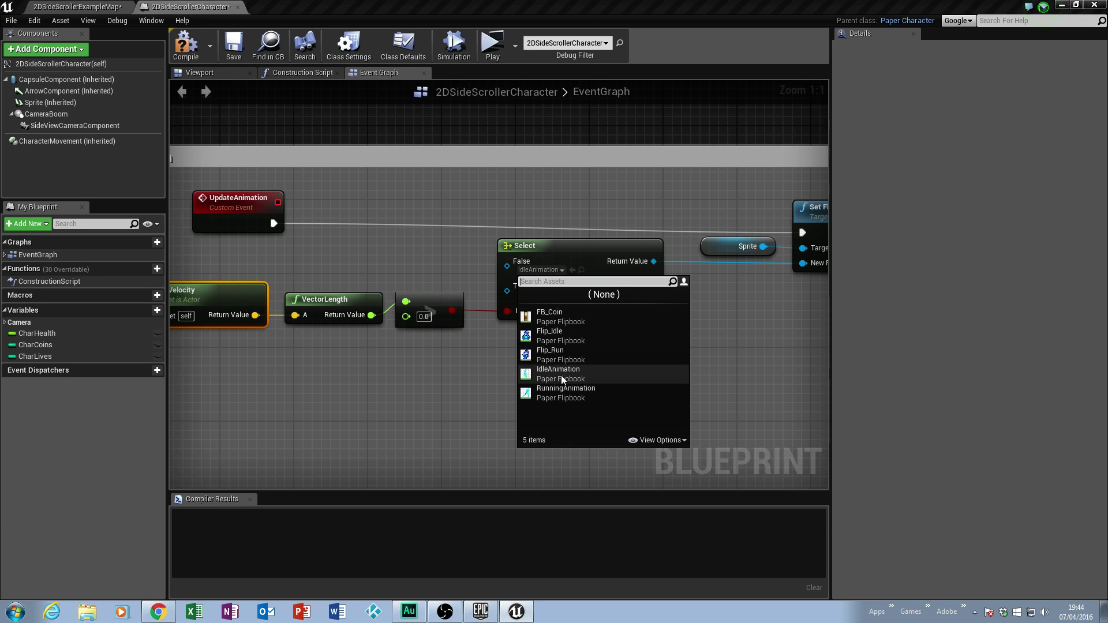
{"action": "left_click", "coordinate": [552, 338]}
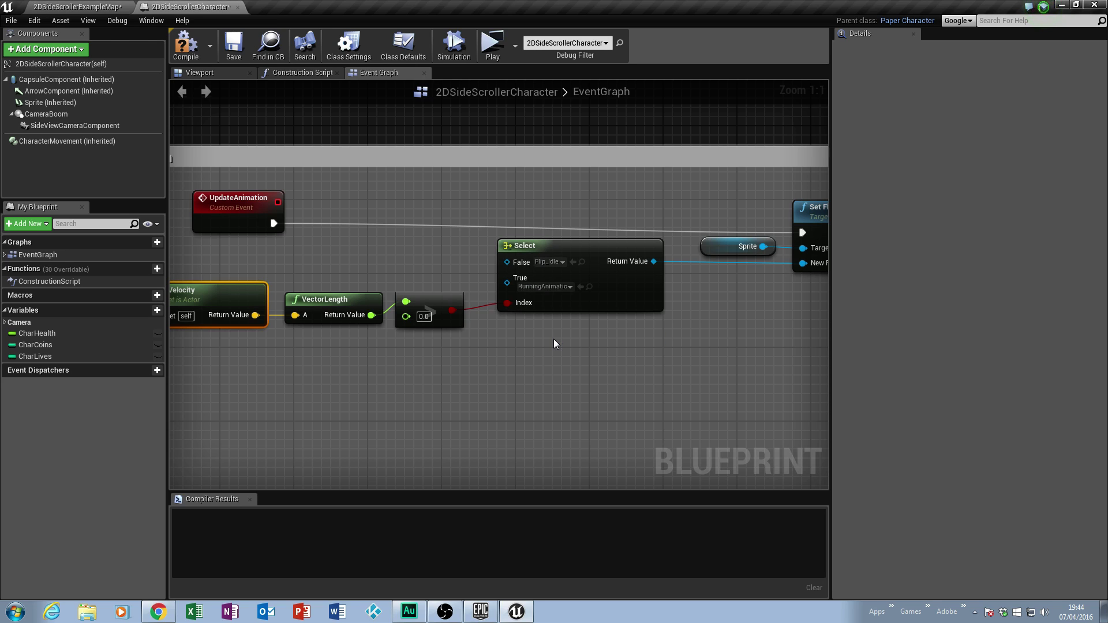
{"action": "left_click", "coordinate": [539, 287]}
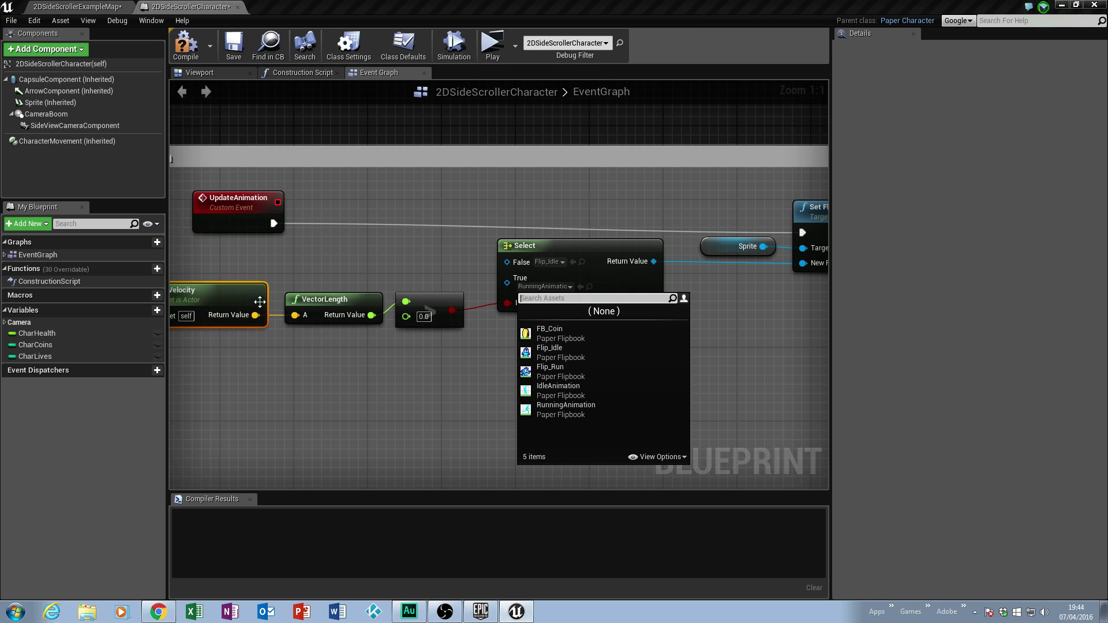
{"action": "left_click", "coordinate": [554, 372]}
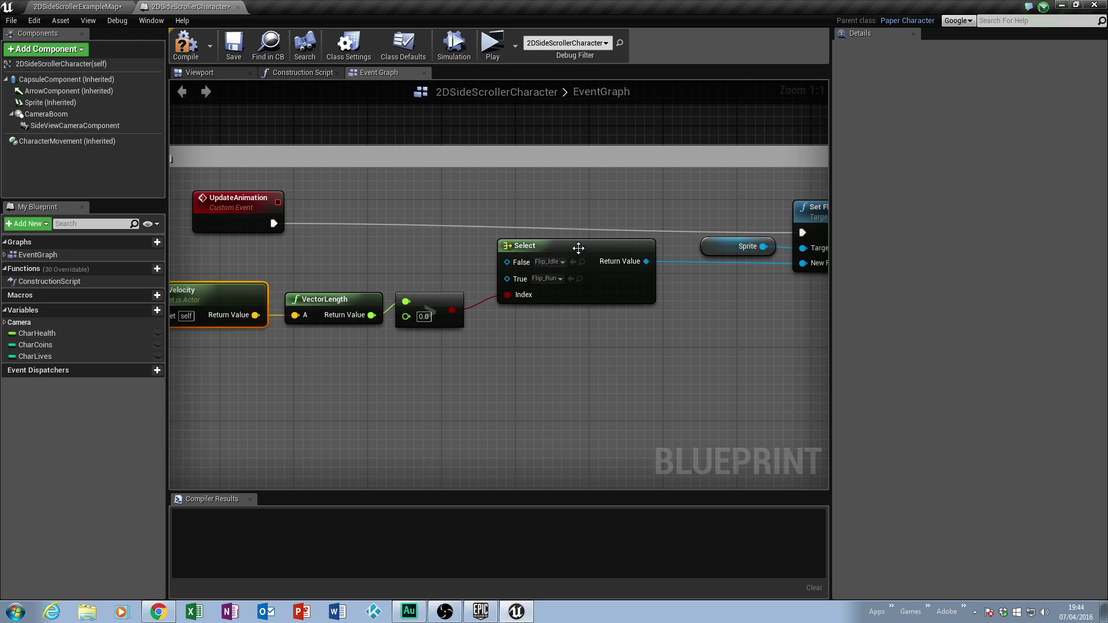
- Review the Handle Animation graph, checking the Select node's flipbook assignments and the connections from Get Velocity to Set Flipbook
{"action": "scroll", "coordinate": [584, 288], "scroll_direction": "down", "scroll_amount": 1}
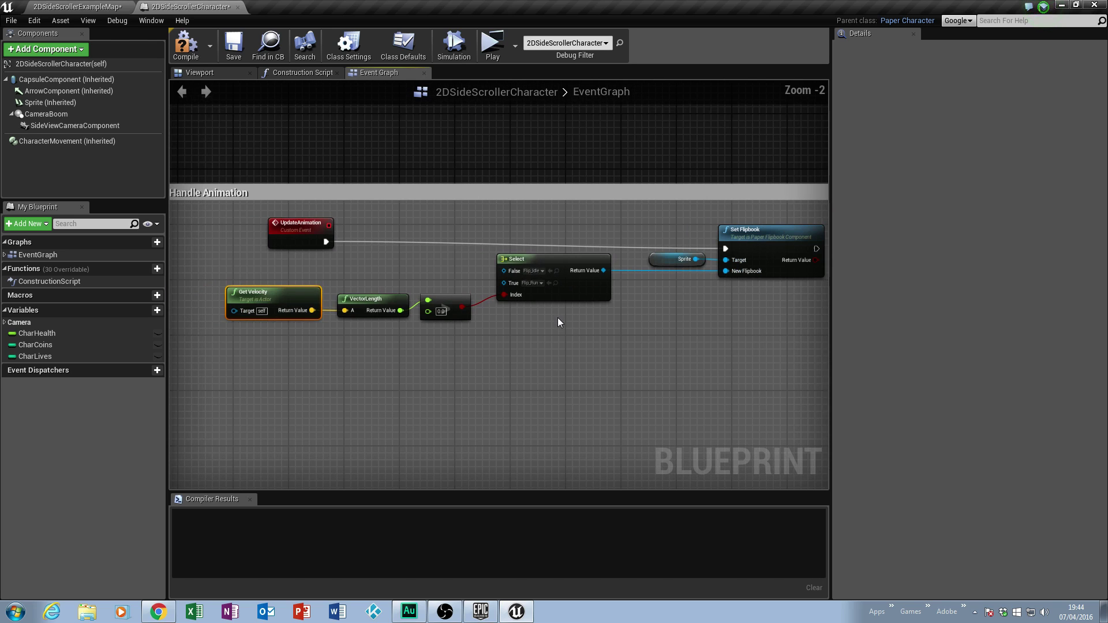
{"action": "scroll", "coordinate": [558, 322], "scroll_direction": "up", "scroll_amount": 1}
{"action": "right_click_drag", "start_coordinate": [558, 322], "coordinate": [514, 326]}
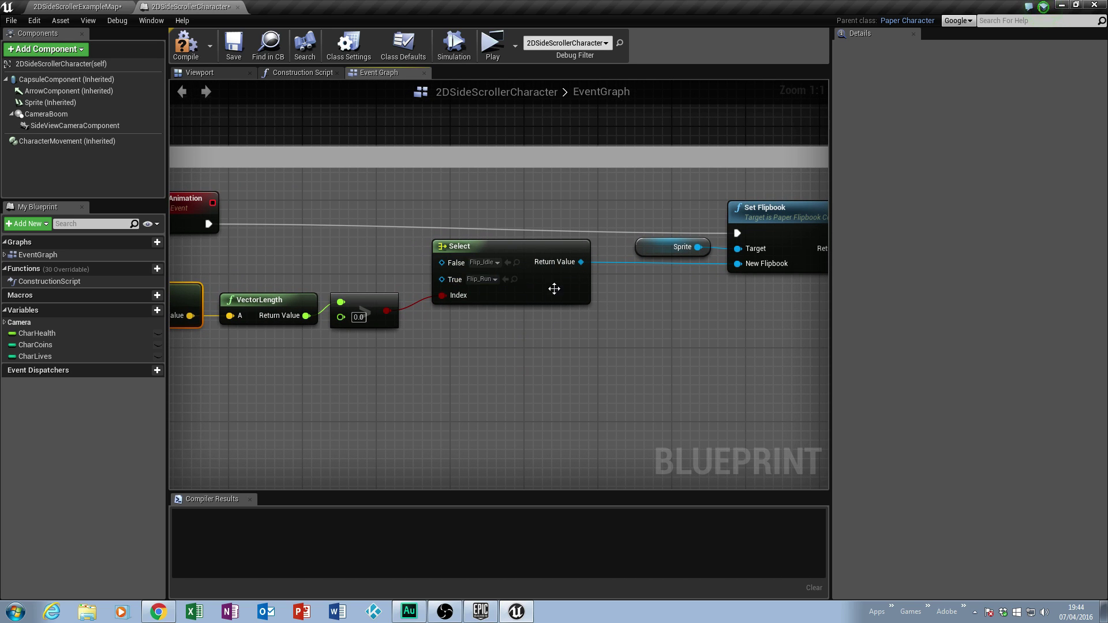
{"action": "scroll", "coordinate": [548, 342], "scroll_direction": "down", "scroll_amount": 3}
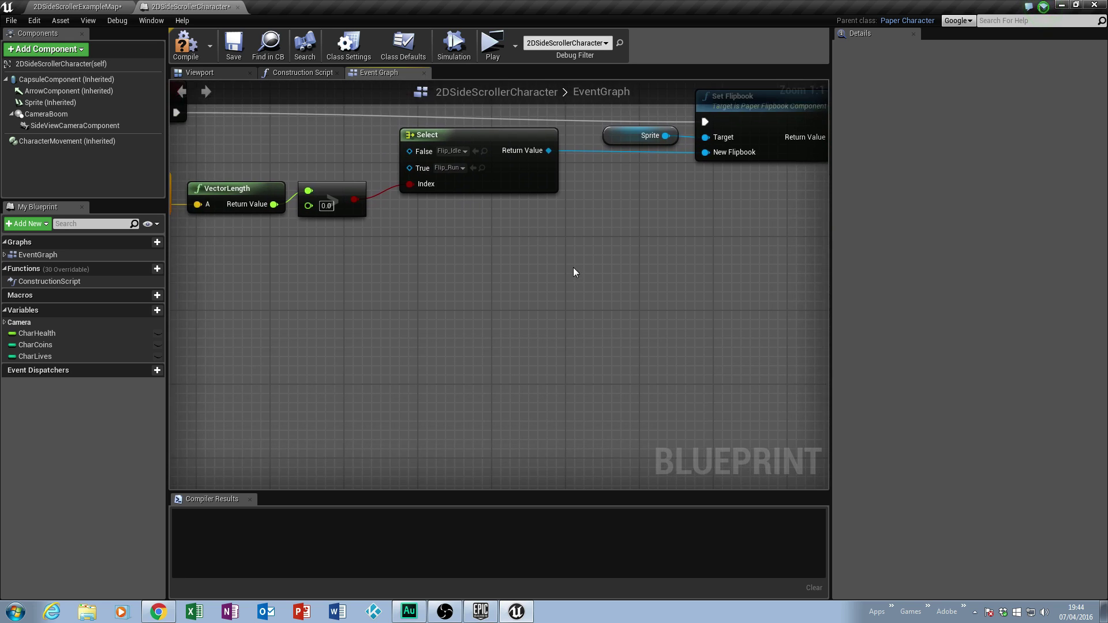
{"action": "scroll", "coordinate": [572, 314], "scroll_direction": "down", "scroll_amount": 2}
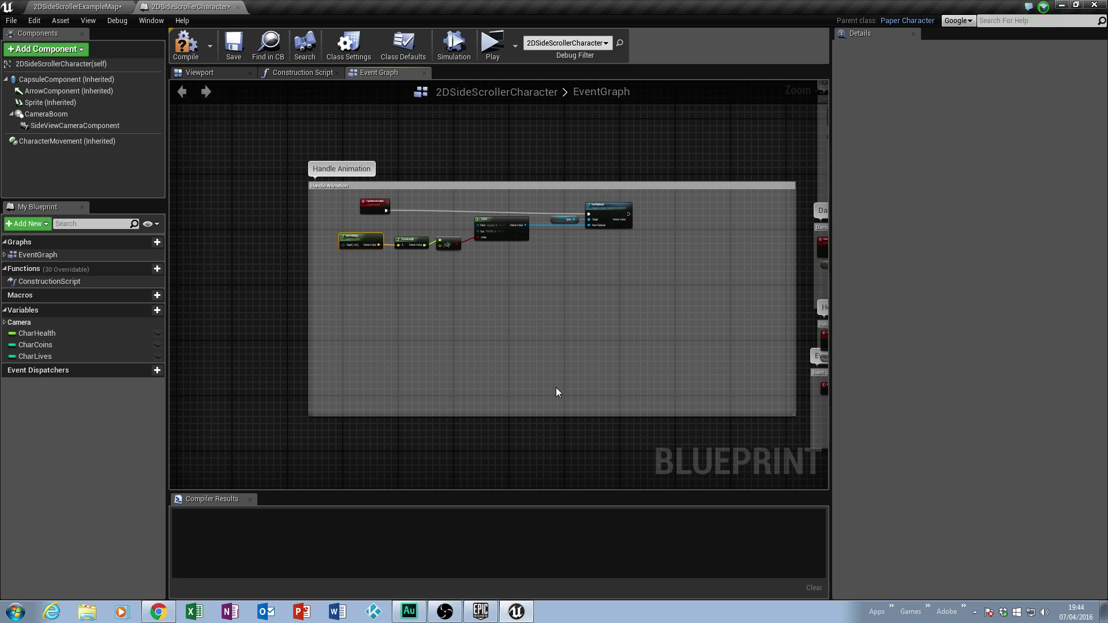
{"action": "mouse_move", "coordinate": [685, 335]}
{"action": "right_mouse_down"}
{"action": "mouse_move", "coordinate": [465, 302]}
{"action": "mouse_move", "coordinate": [585, 289]}
{"action": "right_mouse_up"}
{"action": "right_click_drag", "start_coordinate": [605, 209], "coordinate": [455, 276]}
{"action": "right_click_drag", "start_coordinate": [615, 306], "coordinate": [650, 313]}
{"action": "scroll", "coordinate": [650, 313], "scroll_direction": "up", "scroll_amount": 4}
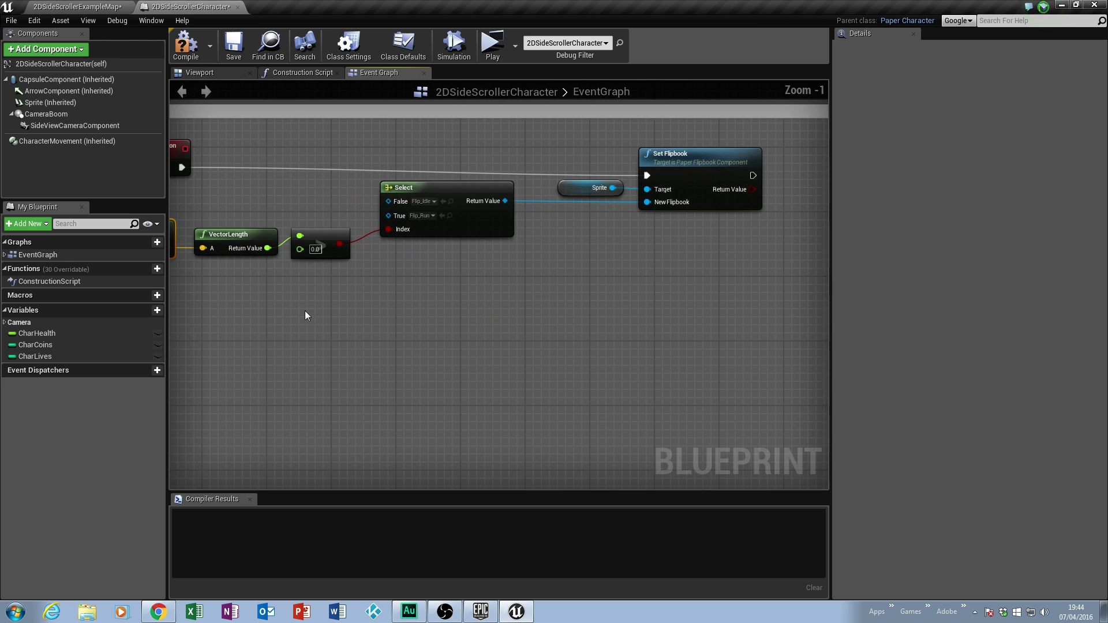
{"action": "right_click_drag", "start_coordinate": [597, 372], "coordinate": [685, 371]}
{"action": "scroll", "coordinate": [635, 363], "scroll_direction": "up", "scroll_amount": 1}
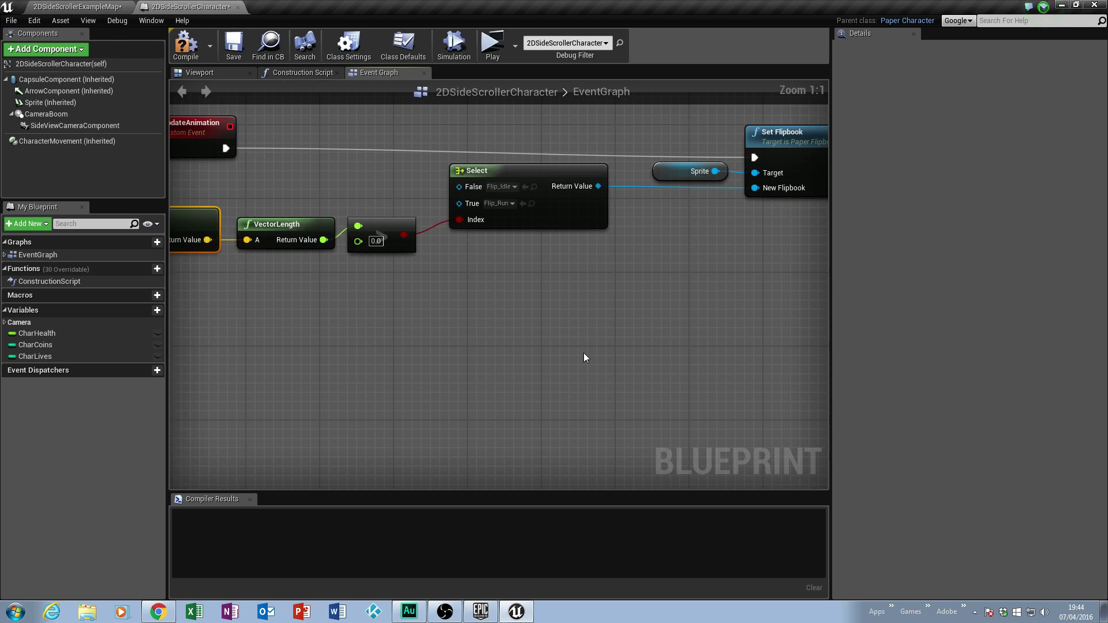
{"action": "right_click_drag", "start_coordinate": [599, 359], "coordinate": [693, 370]}
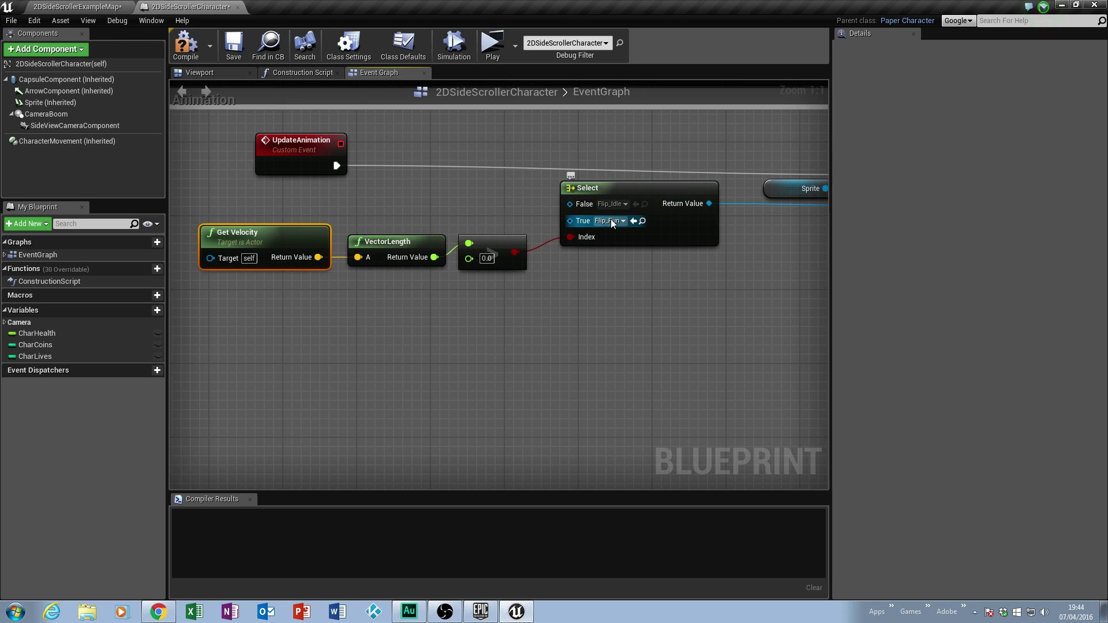
{"action": "right_click_drag", "start_coordinate": [685, 271], "coordinate": [663, 281]}
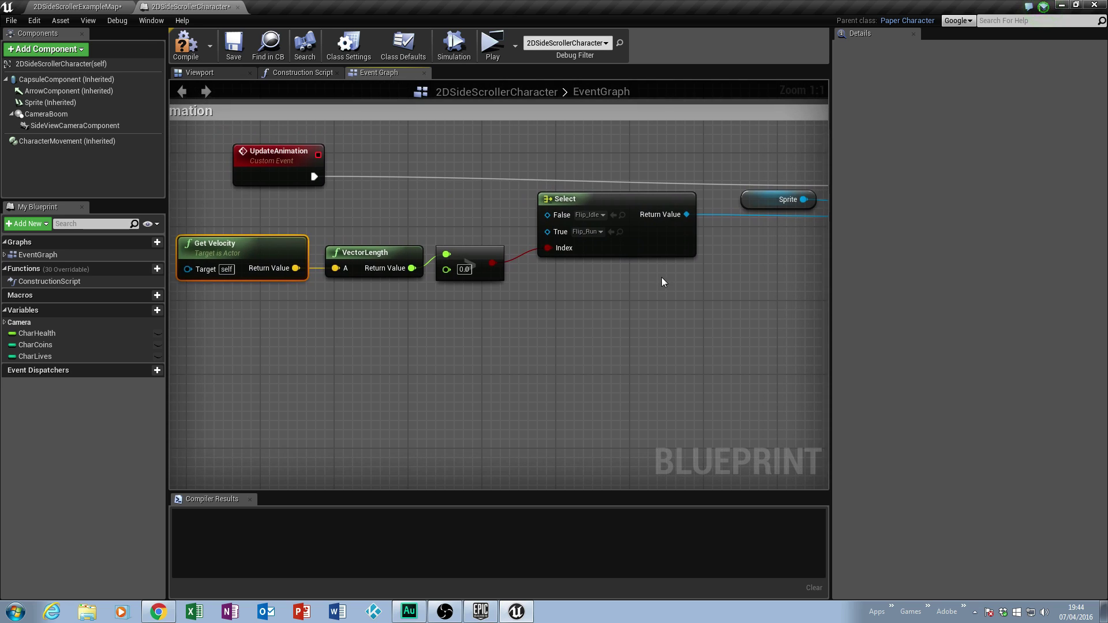
- Compile and save the character blueprint, and launch the game preview
{"action": "mouse_move", "coordinate": [686, 355]}
{"action": "right_mouse_down"}
{"action": "mouse_move", "coordinate": [487, 371]}
{"action": "mouse_move", "coordinate": [693, 373]}
{"action": "right_mouse_up"}
{"action": "left_click", "coordinate": [186, 45]}
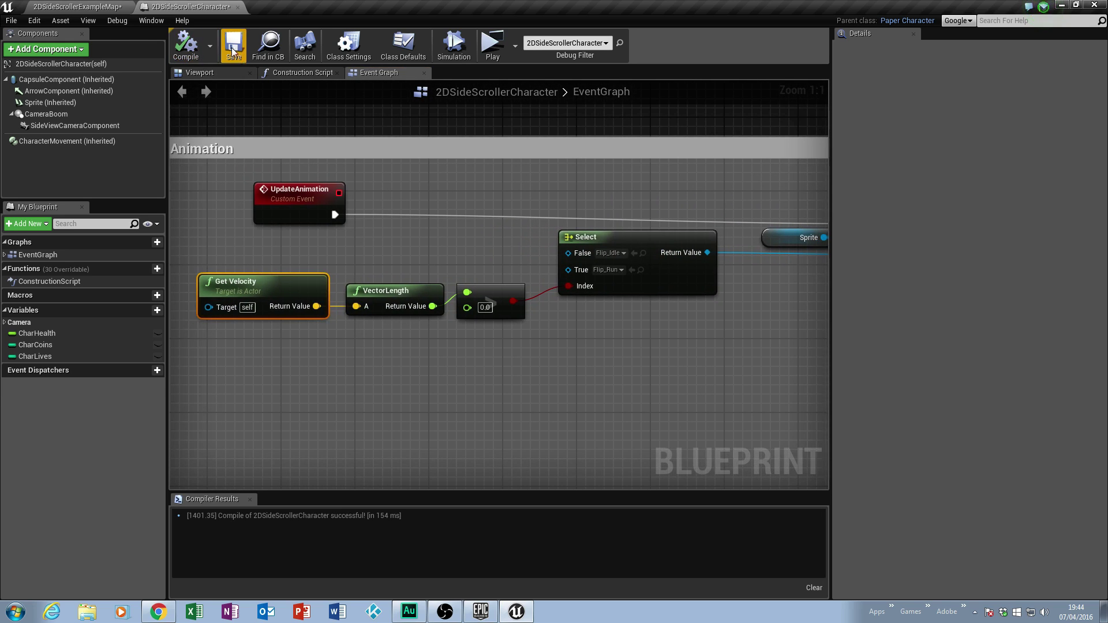
{"action": "left_click", "coordinate": [491, 47]}
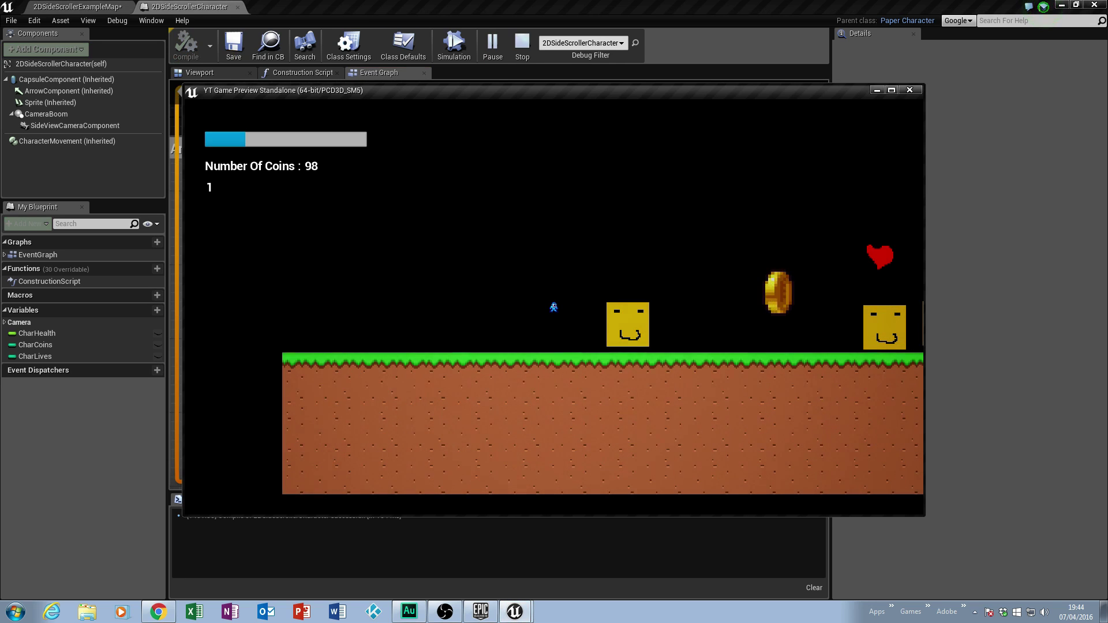
- Run left and right and jump in the game preview to check the Mega Man idle and run animations, and stop playing
{"action": "key", "text": "Left"}
{"action": "key", "text": "Right"}
{"action": "key", "text": "Left"}
{"action": "key", "text": "Right"}
{"action": "key", "text": "Left"}
{"action": "key", "text": "Right"}
{"action": "key", "text": "space"}
{"action": "key", "text": "Left"}
{"action": "key", "text": "Right"}
{"action": "key", "text": "Right"}
{"action": "key", "text": "Left"}
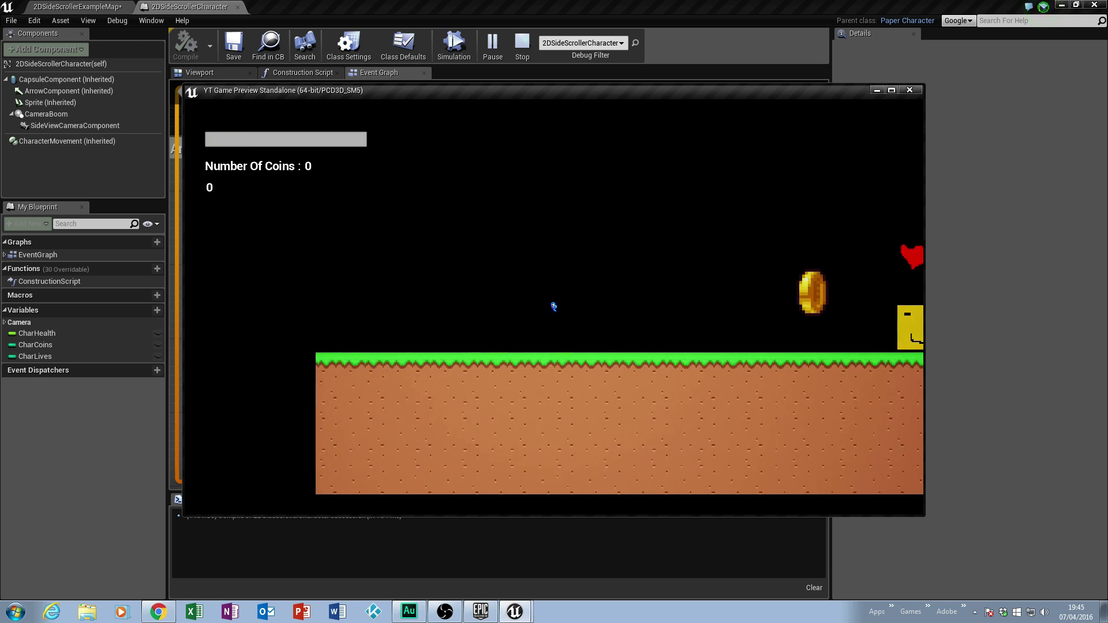
{"action": "key", "text": "Right"}
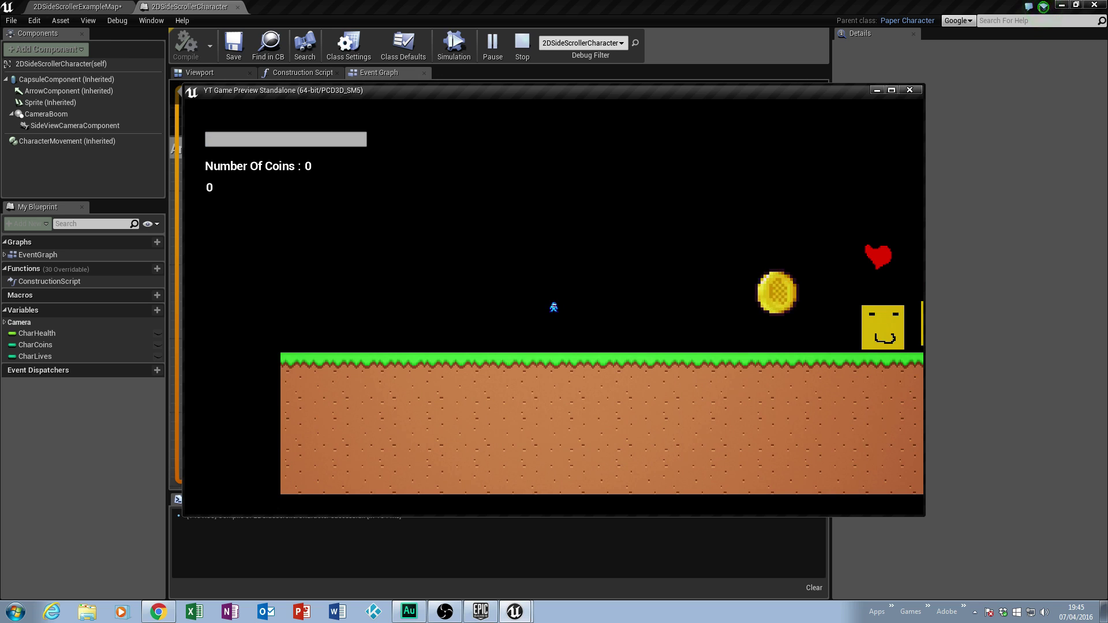
{"action": "key", "text": "Right"}
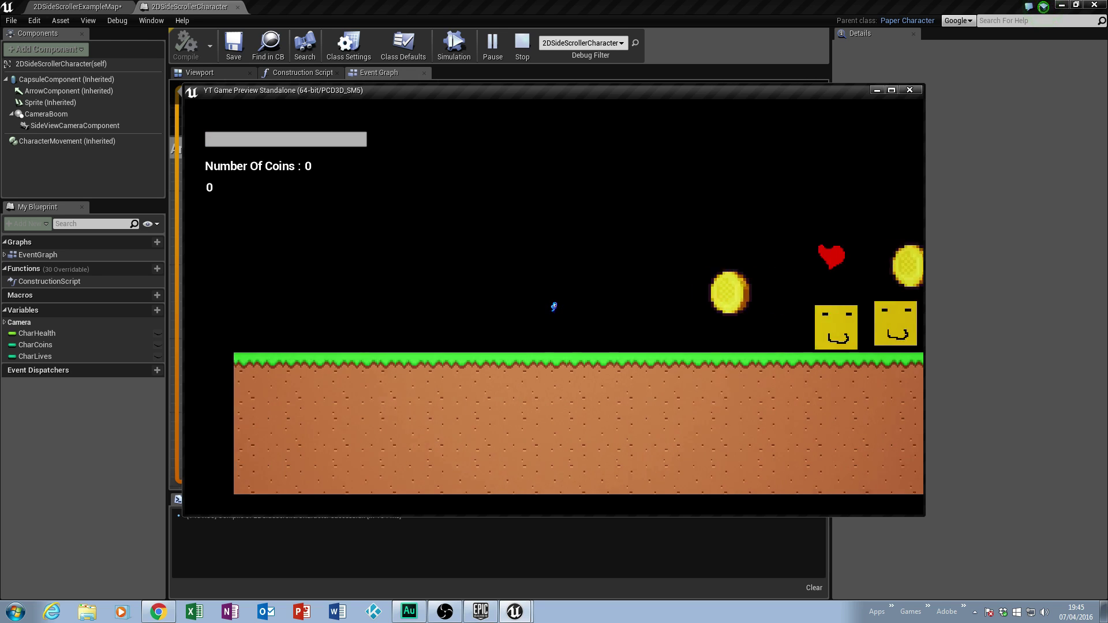
{"action": "key", "text": "Left"}
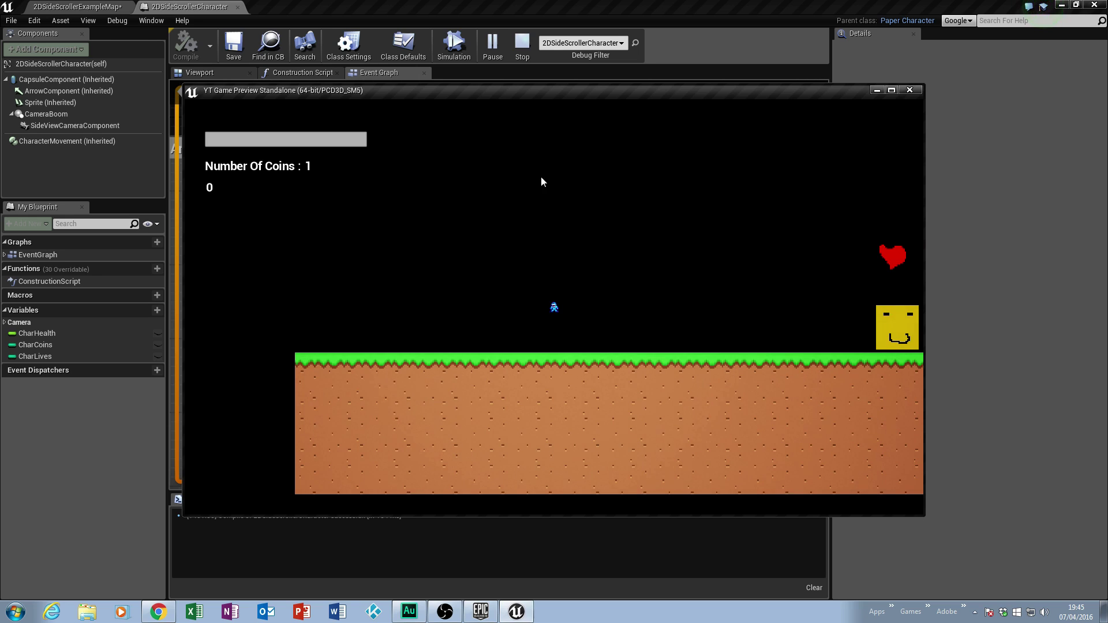
{"action": "key", "text": "Escape"}
- Set the inherited Sprite component's source flipbook to Flip_Idle in the character blueprint
{"action": "left_click", "coordinate": [229, 70]}
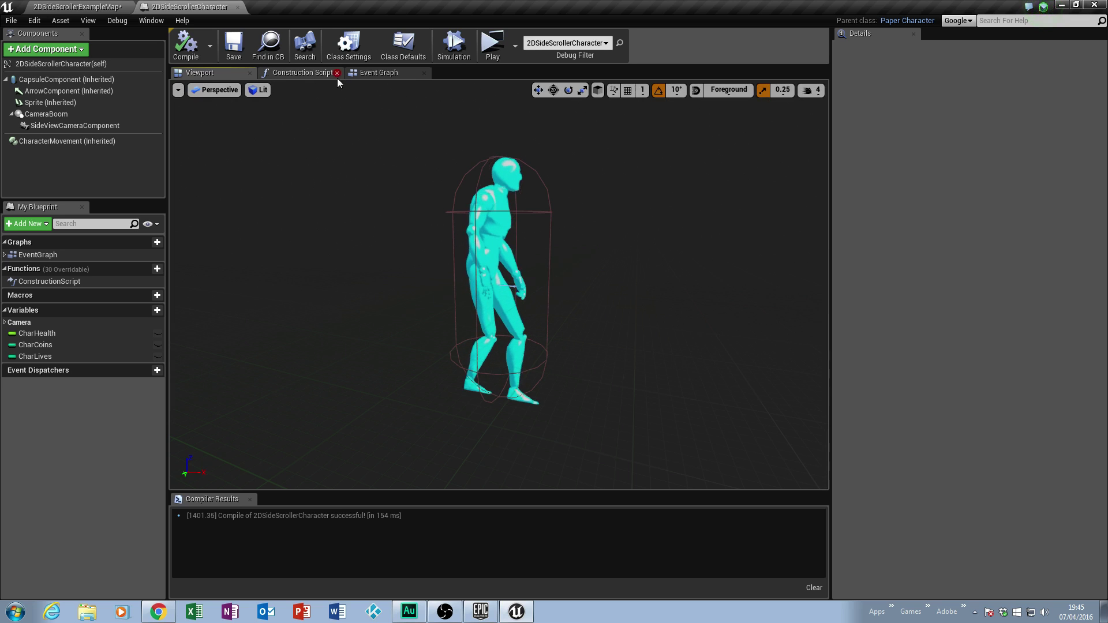
{"action": "left_click", "coordinate": [378, 73]}
{"action": "right_click_drag", "start_coordinate": [608, 275], "coordinate": [641, 324]}
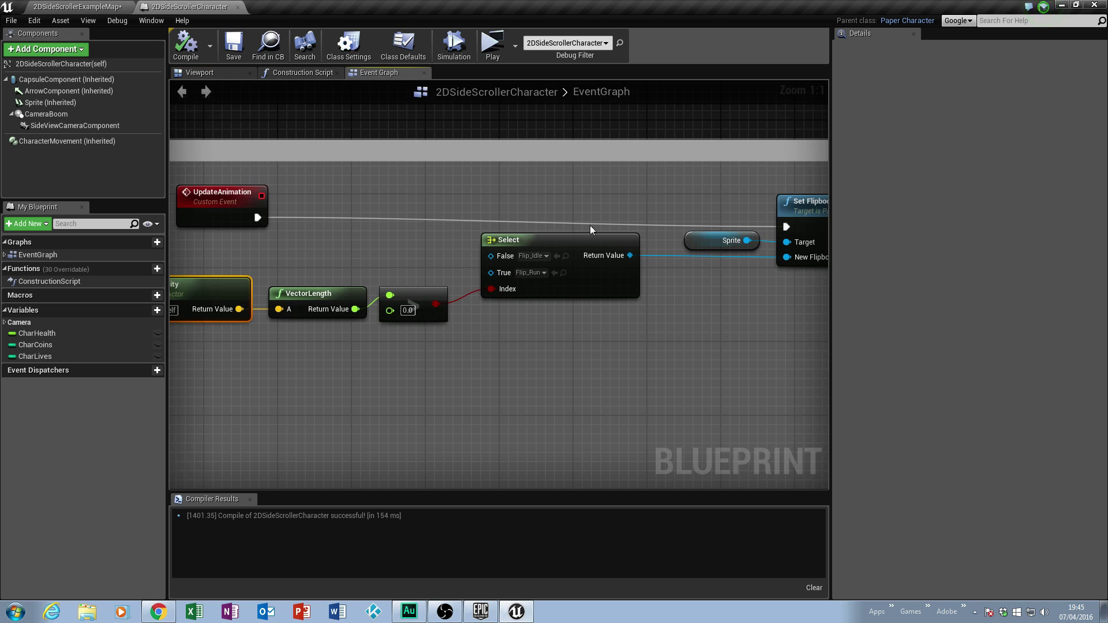
{"action": "left_click", "coordinate": [213, 72]}
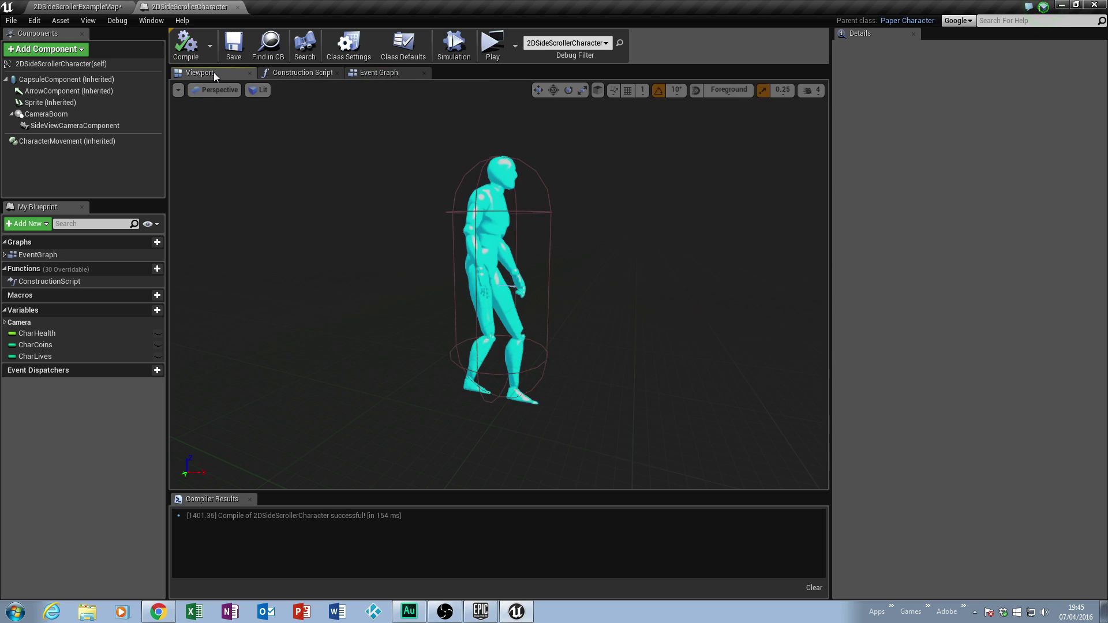
{"action": "left_click", "coordinate": [516, 260]}
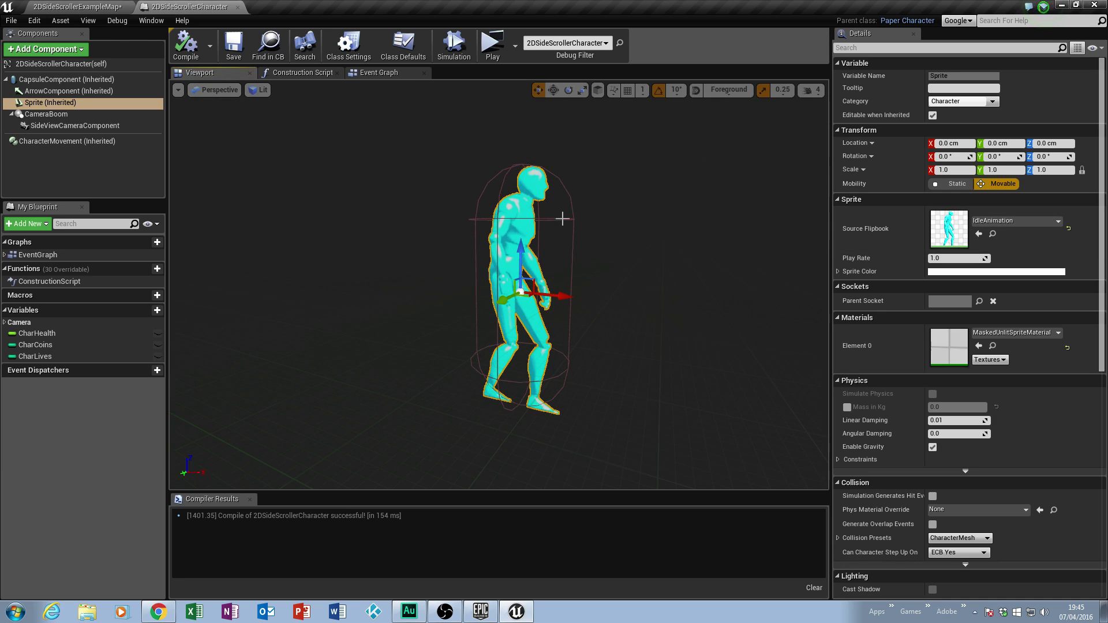
{"action": "left_click", "coordinate": [994, 225]}
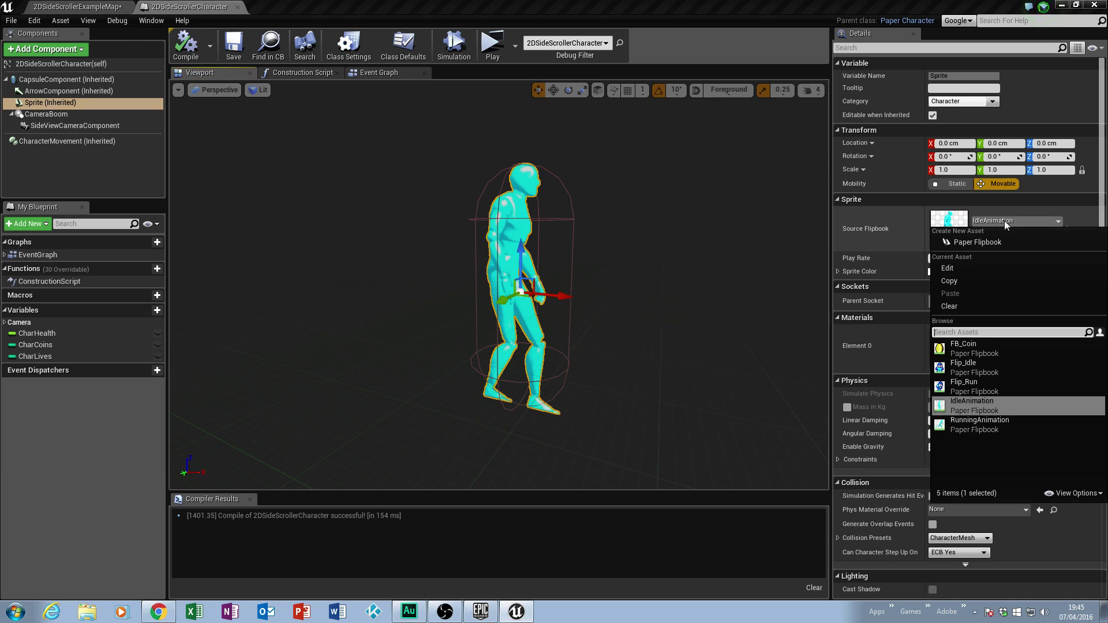
{"action": "left_click", "coordinate": [975, 406]}
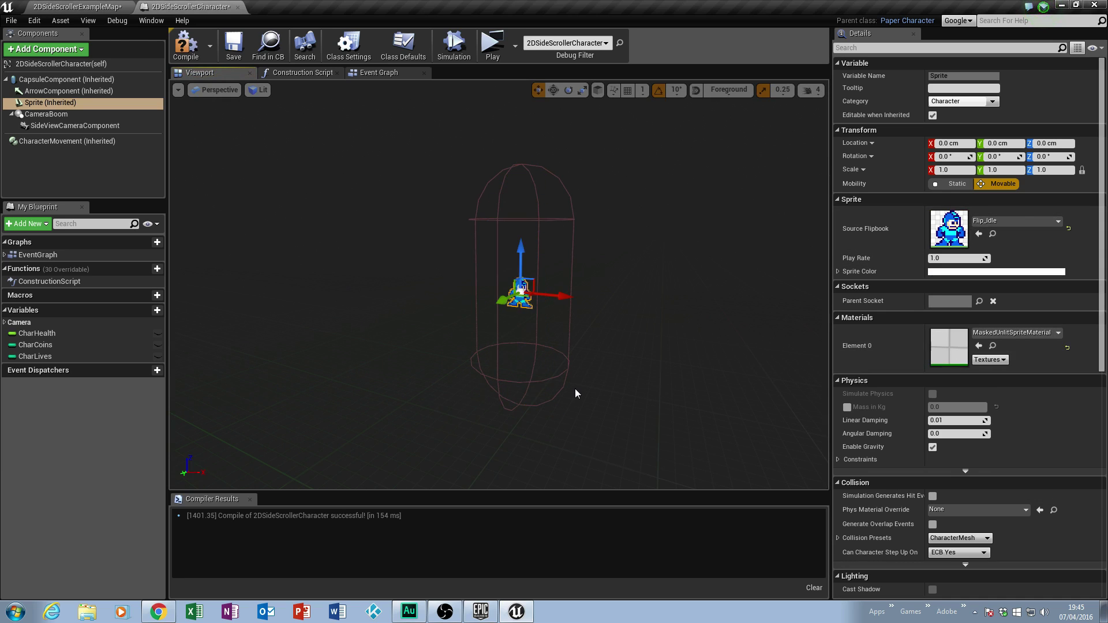
- Recompile and save the blueprint with the new sprite flipbook, and start another game preview
{"action": "mouse_move", "coordinate": [501, 363]}
{"action": "right_mouse_down"}
{"action": "mouse_move", "coordinate": [502, 383]}
{"action": "mouse_move", "coordinate": [482, 385]}
{"action": "mouse_move", "coordinate": [530, 363]}
{"action": "mouse_move", "coordinate": [499, 369]}
{"action": "right_mouse_up"}
{"action": "key", "text": "s"}
{"action": "key", "text": "w"}
{"action": "key", "text": "s"}
{"action": "key", "text": "w"}
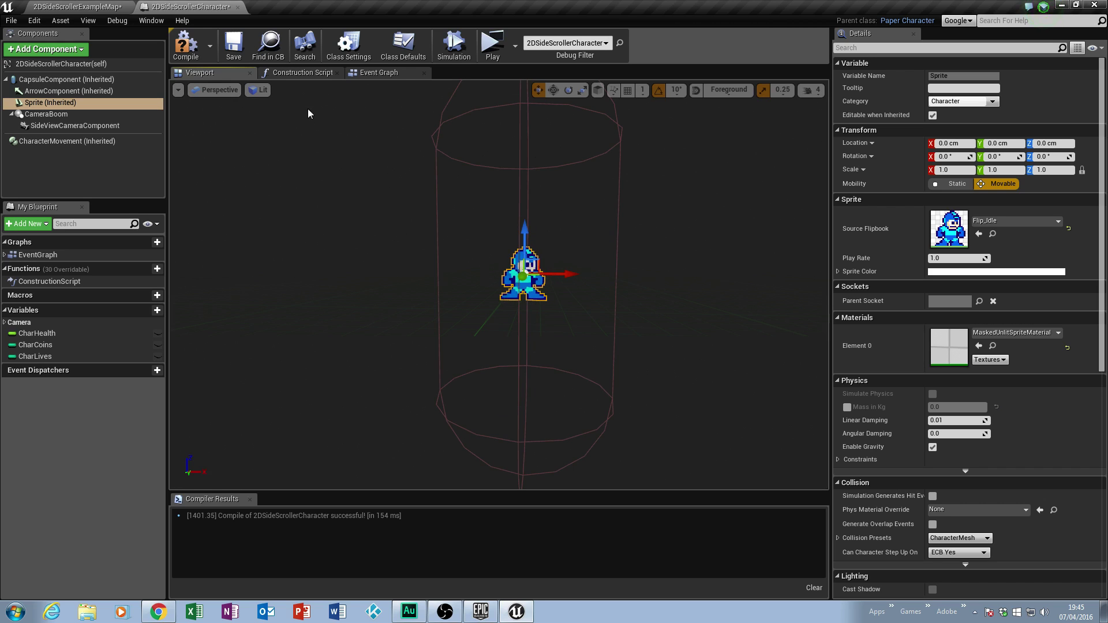
{"action": "left_click", "coordinate": [186, 44]}
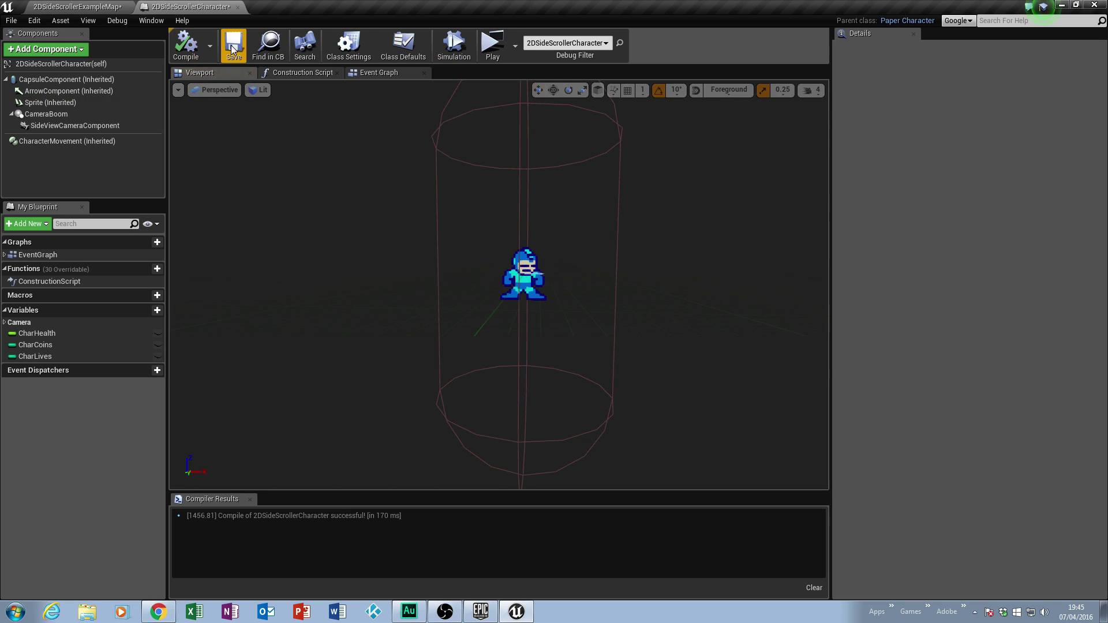
{"action": "left_click", "coordinate": [493, 43]}
- Move the character back and forth in the preview to check its size and animations, and end the preview
{"action": "key", "text": "a"}
{"action": "key", "text": "d"}
{"action": "key", "text": "a"}
{"action": "key", "text": "d"}
{"action": "key", "text": "a"}
{"action": "key", "text": "d"}
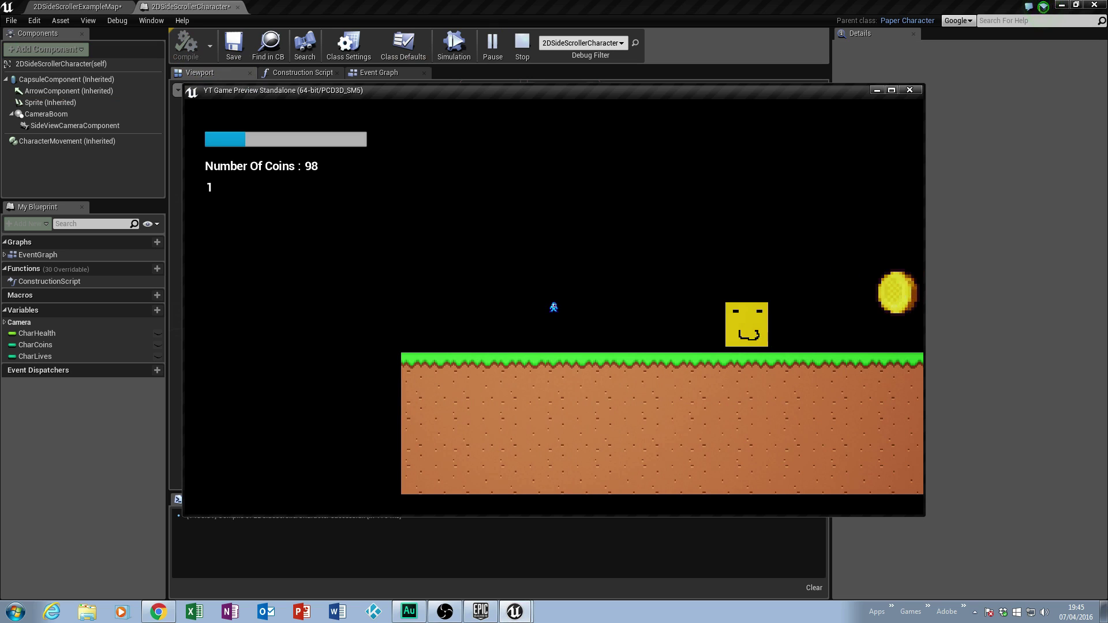
{"action": "key", "text": "Escape"}
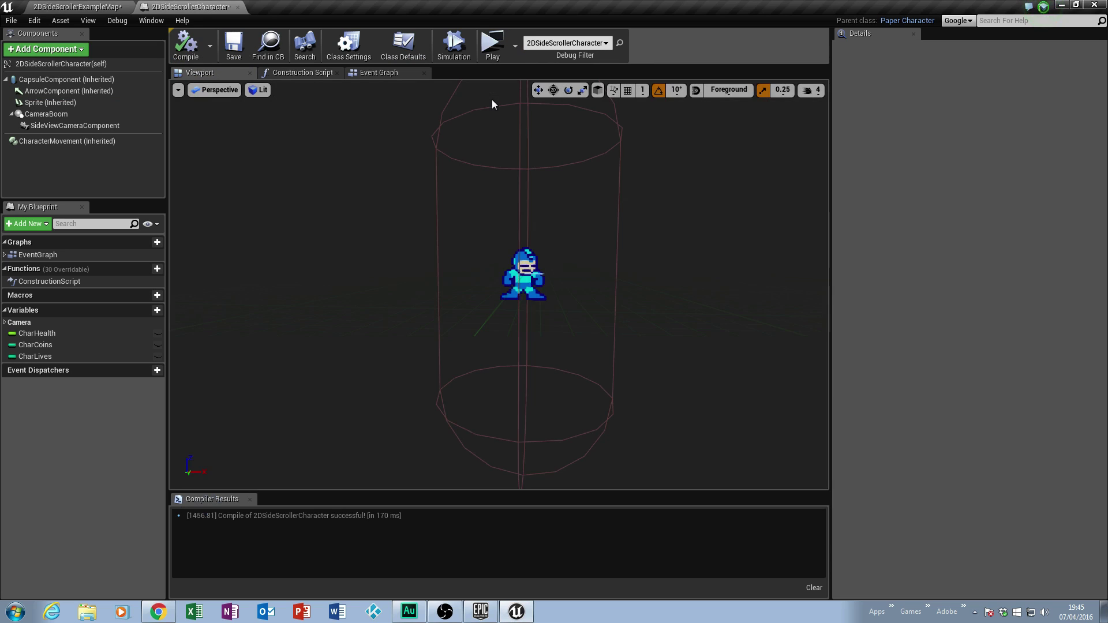
- Scale the Sprite component uniformly to 4.0 on all three axes so it suits the capsule
{"action": "left_click", "coordinate": [529, 270]}
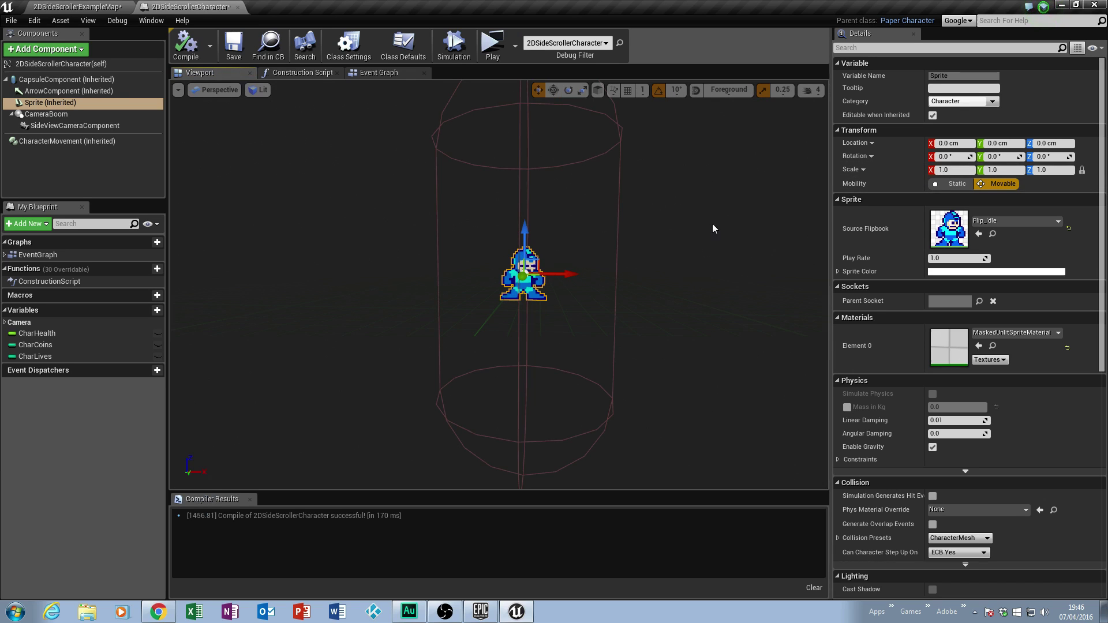
{"action": "left_click", "coordinate": [961, 170]}
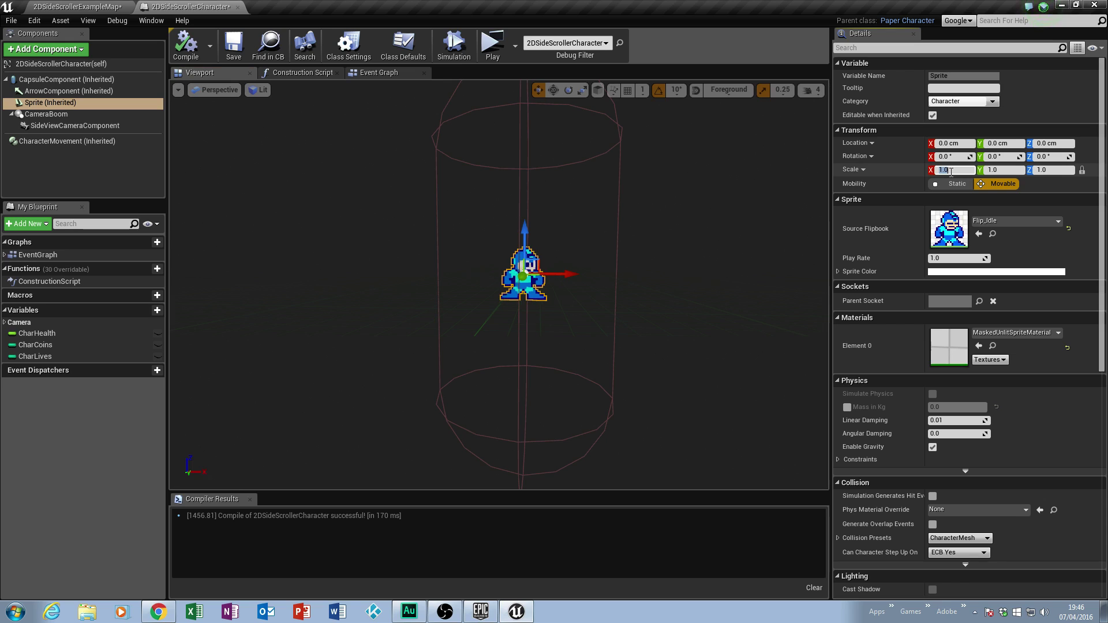
{"action": "type", "text": "3"}
{"action": "key", "text": "Return"}
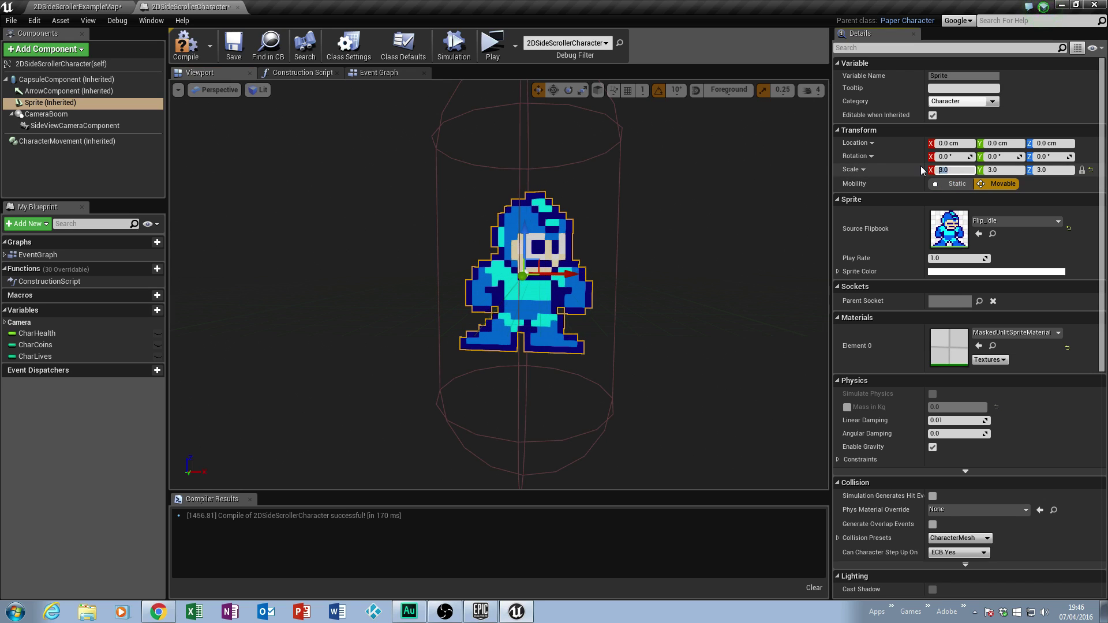
{"action": "type", "text": "4"}
{"action": "key", "text": "Return"}
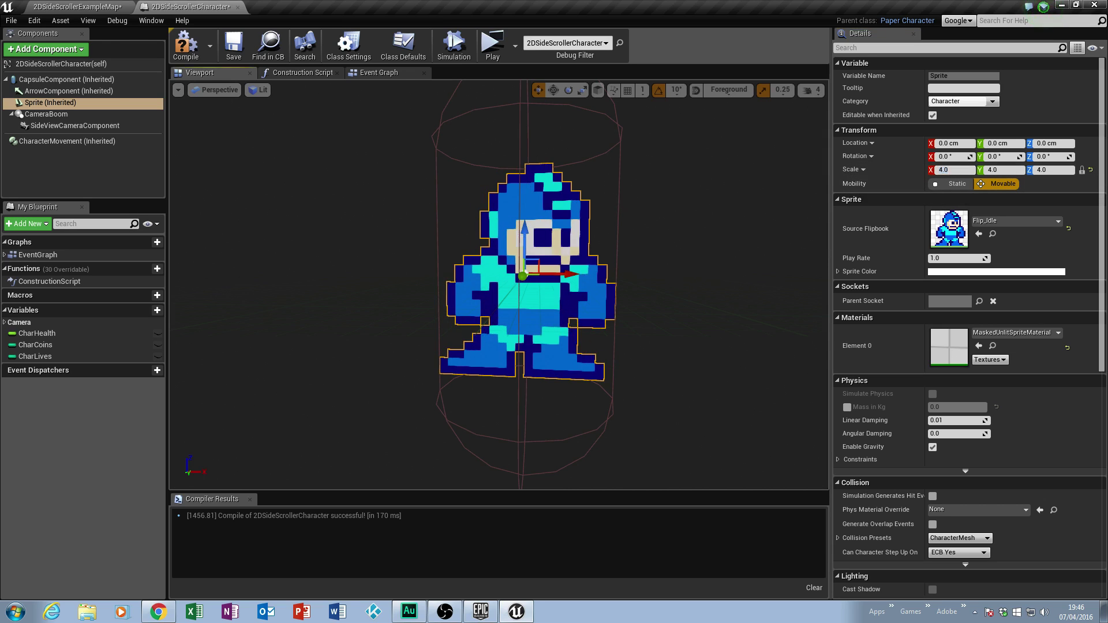
- Shrink the CapsuleComponent around the sprite to a half height of about 46.78 and a radius of about 23.44
{"action": "left_click", "coordinate": [618, 202]}
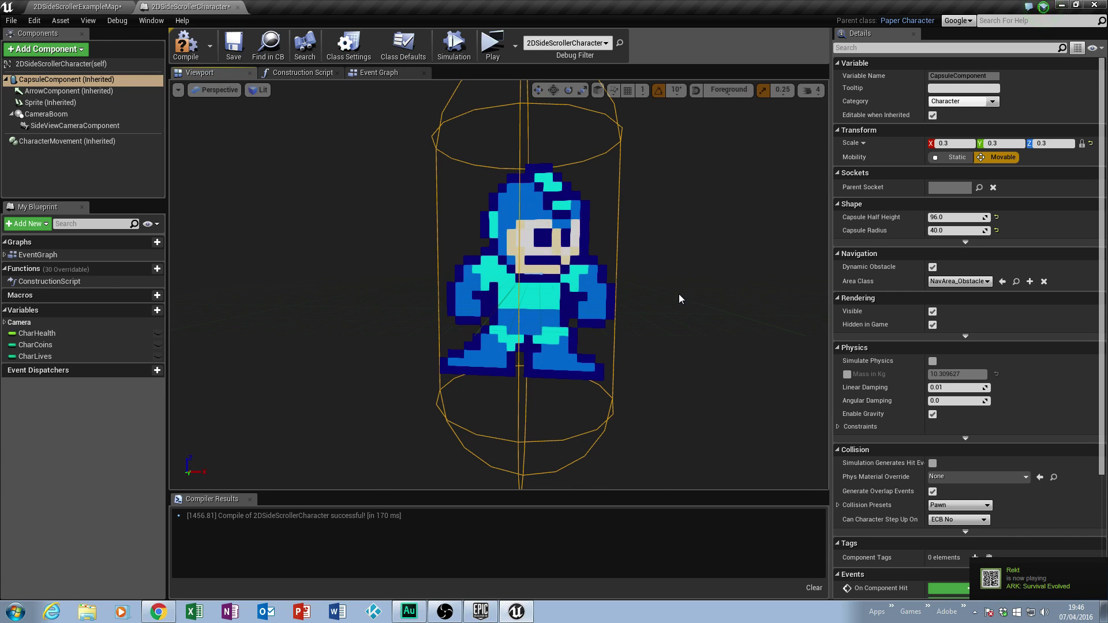
{"action": "left_click_drag", "start_coordinate": [949, 217], "coordinate": [929, 231]}
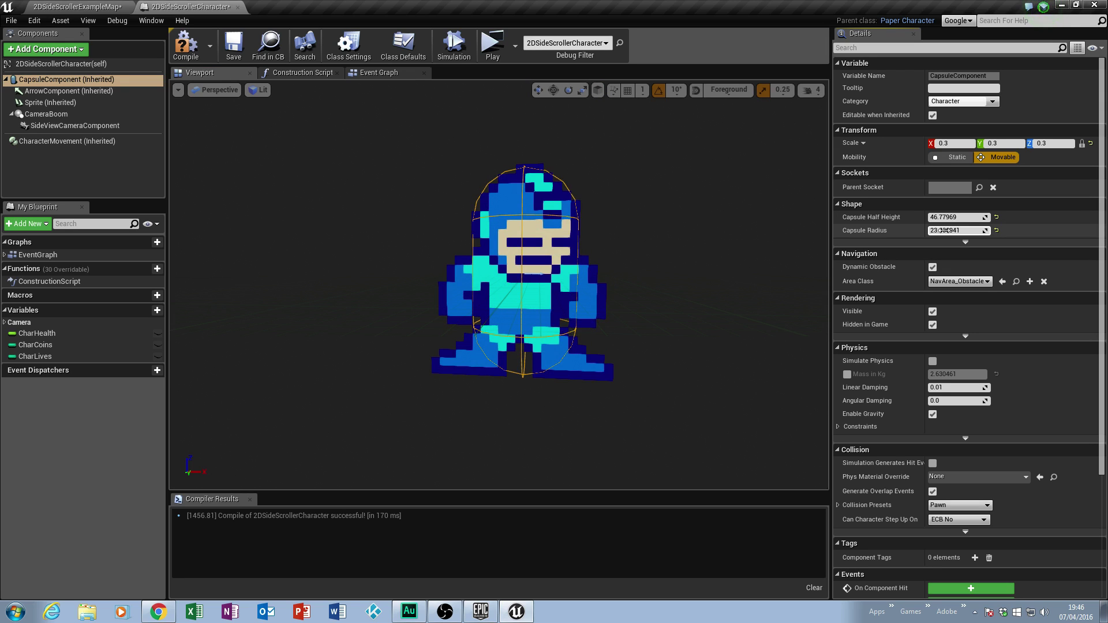
{"action": "mouse_move", "coordinate": [648, 334]}
{"action": "middle_mouse_down"}
{"action": "mouse_move", "coordinate": [637, 338]}
{"action": "mouse_move", "coordinate": [660, 306]}
{"action": "mouse_move", "coordinate": [647, 334]}
{"action": "middle_mouse_up"}
{"action": "mouse_move", "coordinate": [638, 336]}
{"action": "left_mouse_down"}
{"action": "mouse_move", "coordinate": [650, 311]}
{"action": "mouse_move", "coordinate": [652, 323]}
{"action": "left_mouse_up"}
{"action": "mouse_move", "coordinate": [599, 282]}
{"action": "left_mouse_down"}
{"action": "mouse_move", "coordinate": [612, 278]}
{"action": "mouse_move", "coordinate": [599, 283]}
{"action": "left_mouse_up"}
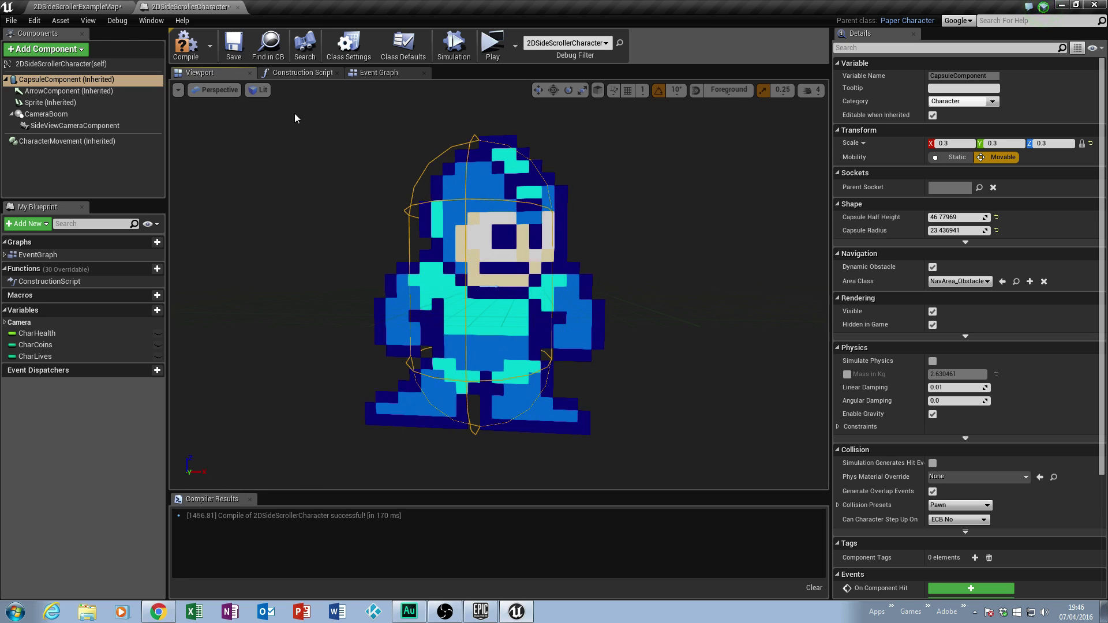
- Compile the blueprint and play-test the enlarged character, running left and right and standing still to check both flipbooks
{"action": "left_click", "coordinate": [493, 44]}
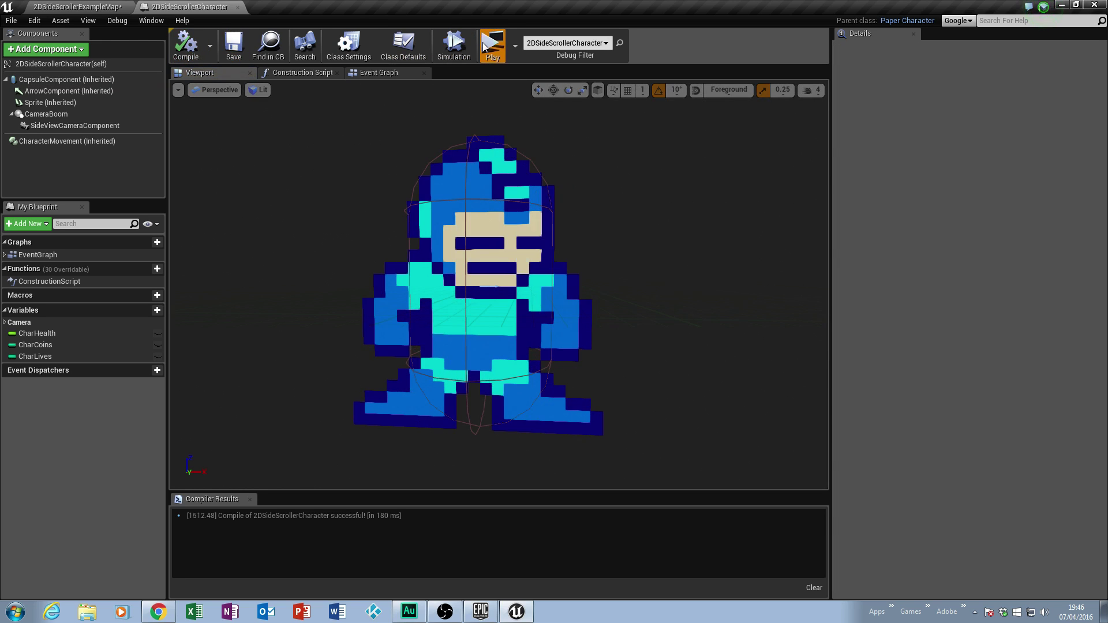
{"action": "key", "text": "Left"}
{"action": "key", "text": "Right"}
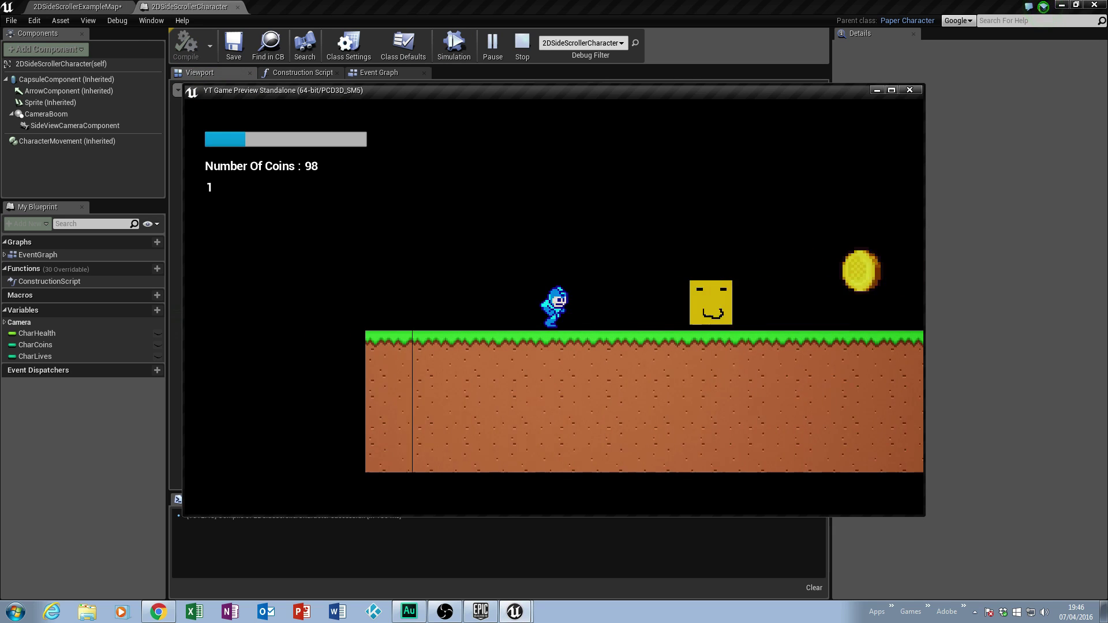
{"action": "key", "text": "Left"}
{"action": "key", "text": "Right"}
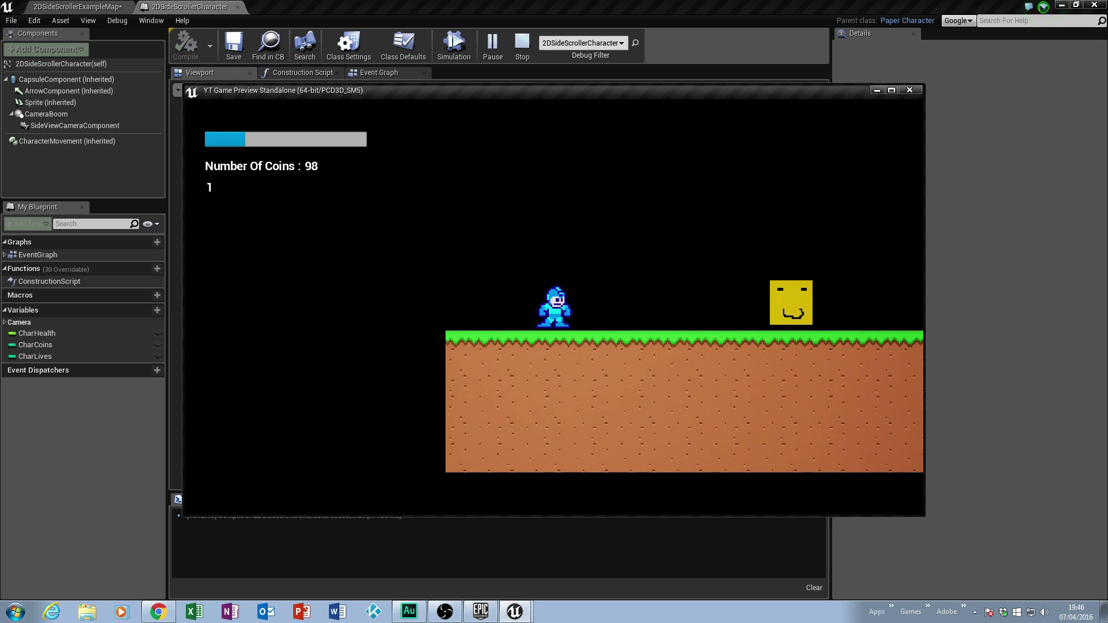
{"action": "key", "text": "Right"}
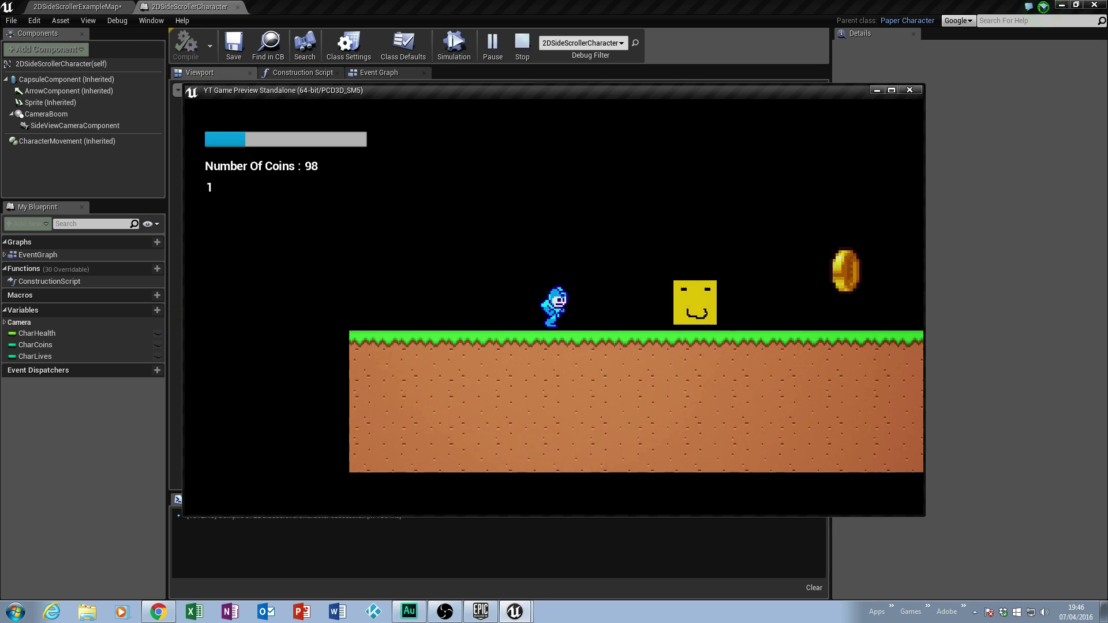
{"action": "key", "text": "Right"}
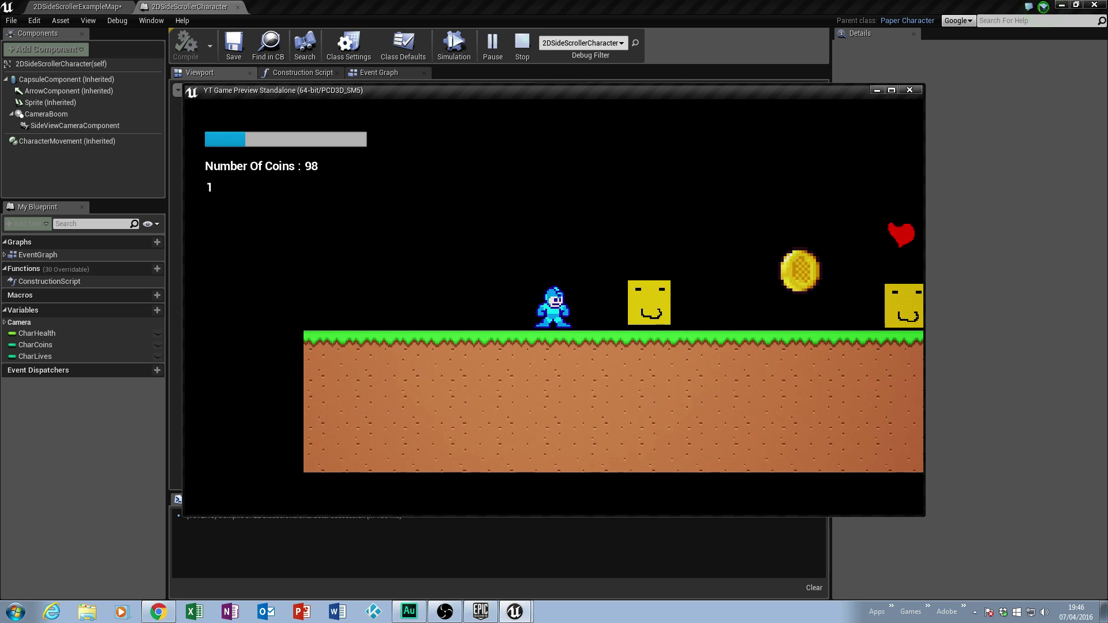
{"action": "key", "text": "Left"}
{"action": "key", "text": "Right"}
{"action": "key", "text": "Left"}
{"action": "key", "text": "Right"}
{"action": "key", "text": "Left"}
{"action": "key", "text": "Left"}
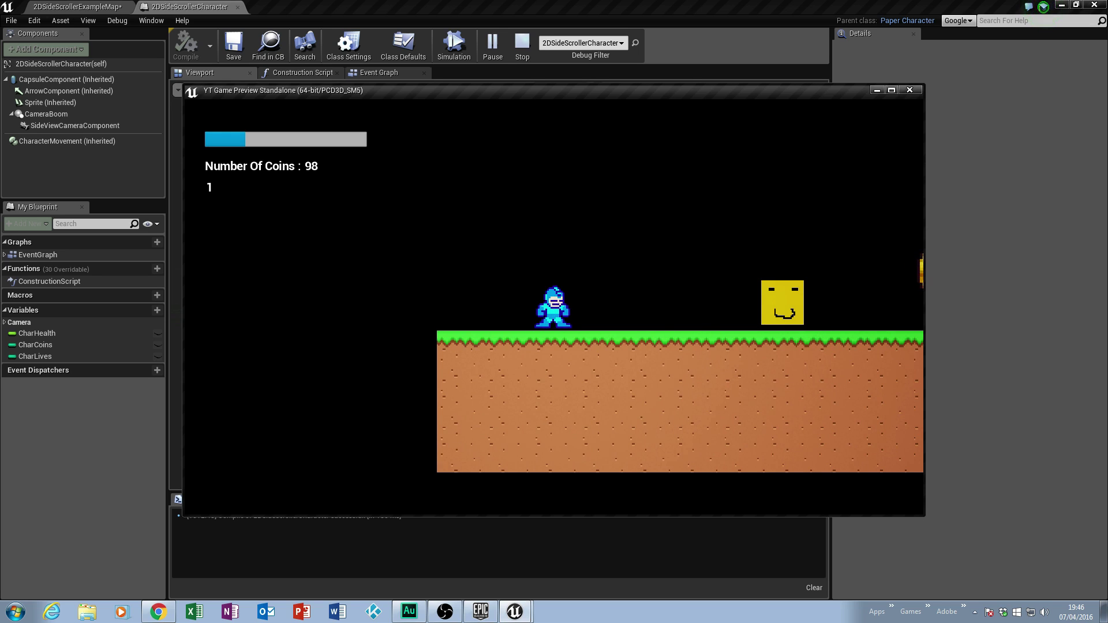
{"action": "key", "text": "Left"}
{"action": "key", "text": "Right"}
{"action": "key", "text": "Left"}
{"action": "key", "text": "Right"}
{"action": "key", "text": "Left"}
{"action": "key", "text": "Right"}
{"action": "key", "text": "Left"}
{"action": "key", "text": "Left"}
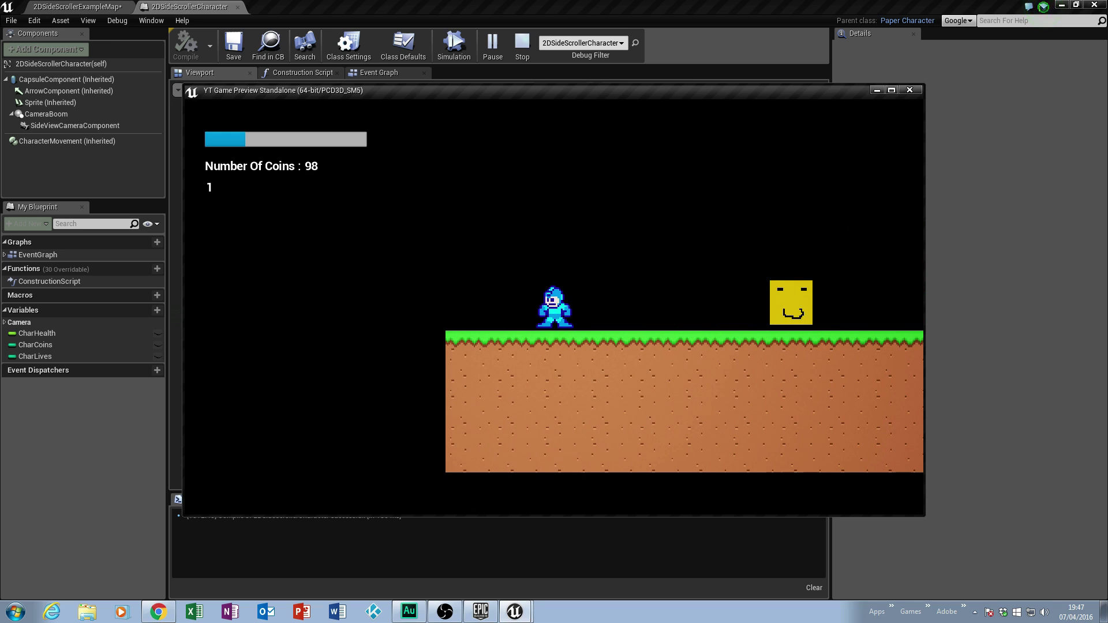
{"action": "key", "text": "Escape"}
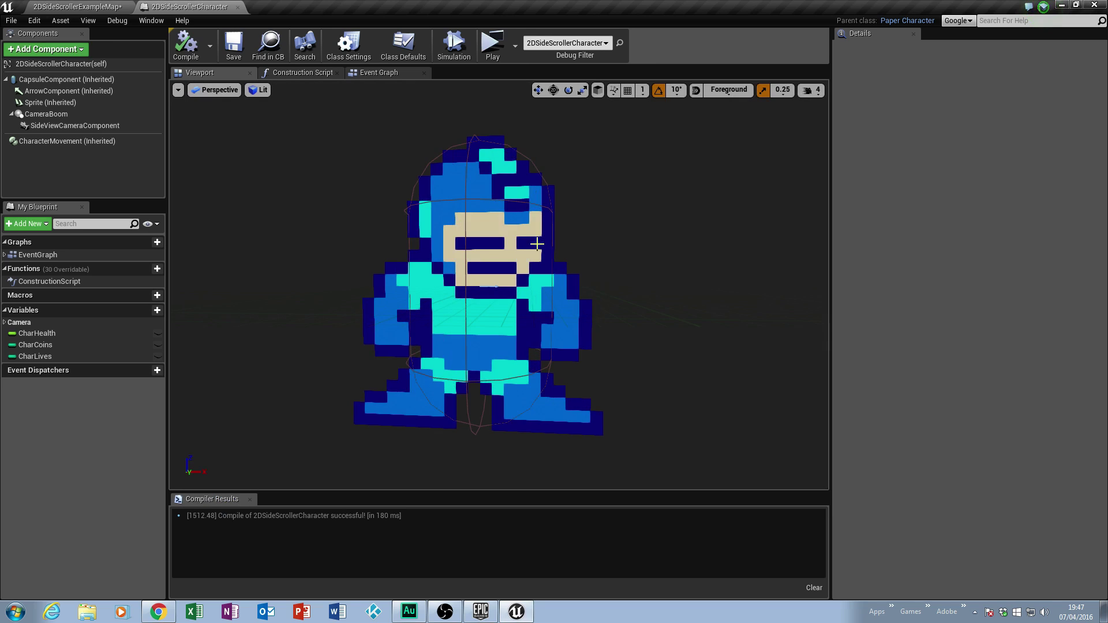
- Review the Select node's flipbook logic in the event graph, and the settings of the Sprite and Capsule components
{"action": "left_click", "coordinate": [378, 72]}
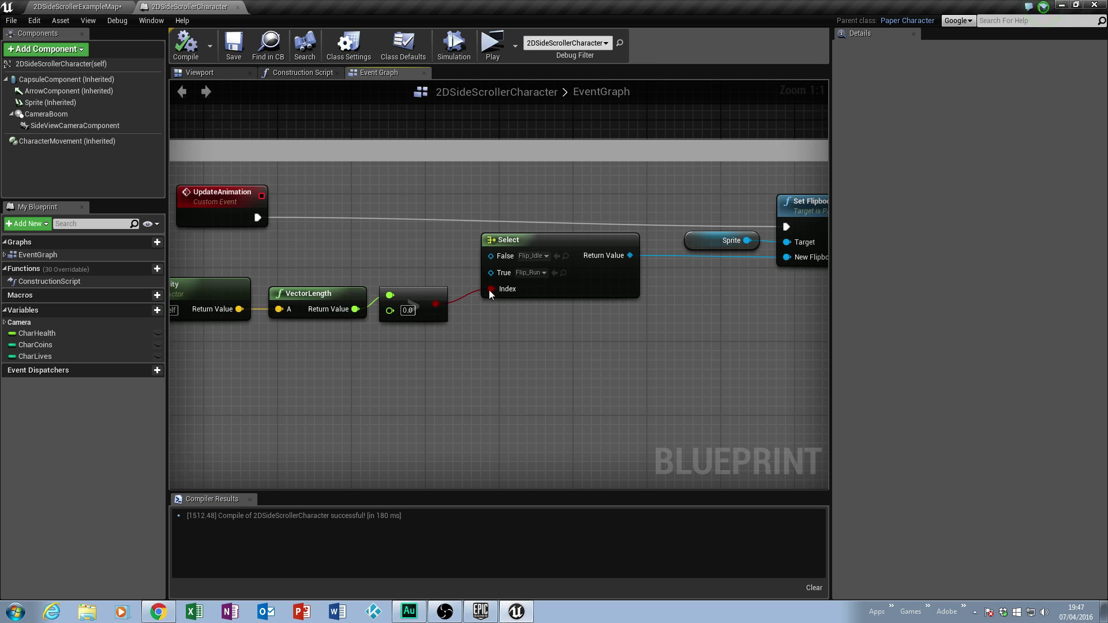
{"action": "left_click", "coordinate": [199, 72]}
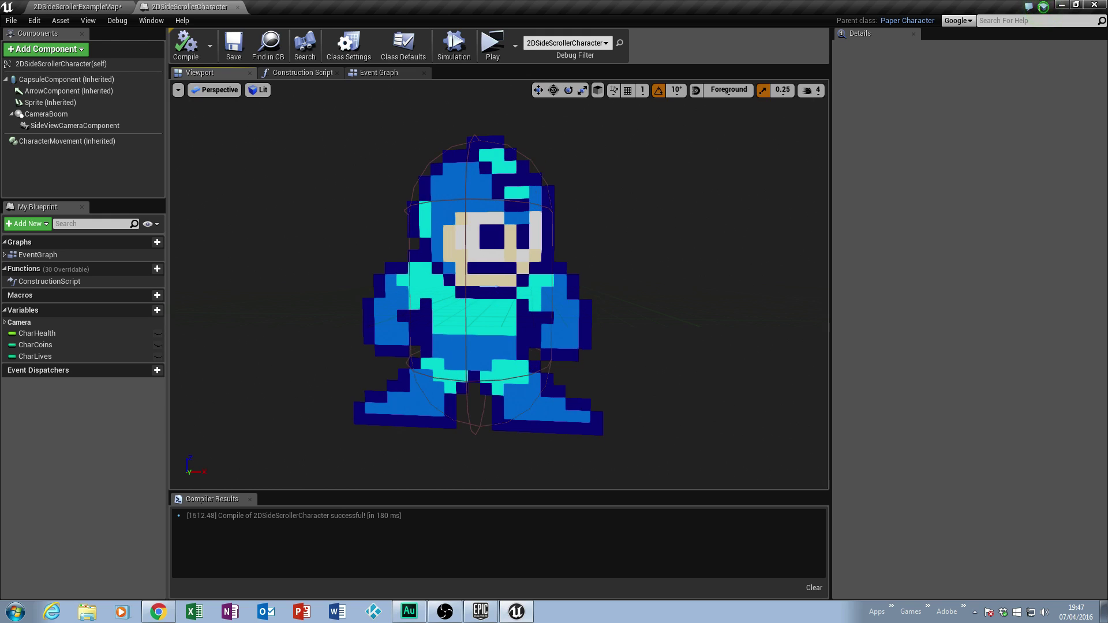
{"action": "left_click", "coordinate": [50, 102]}
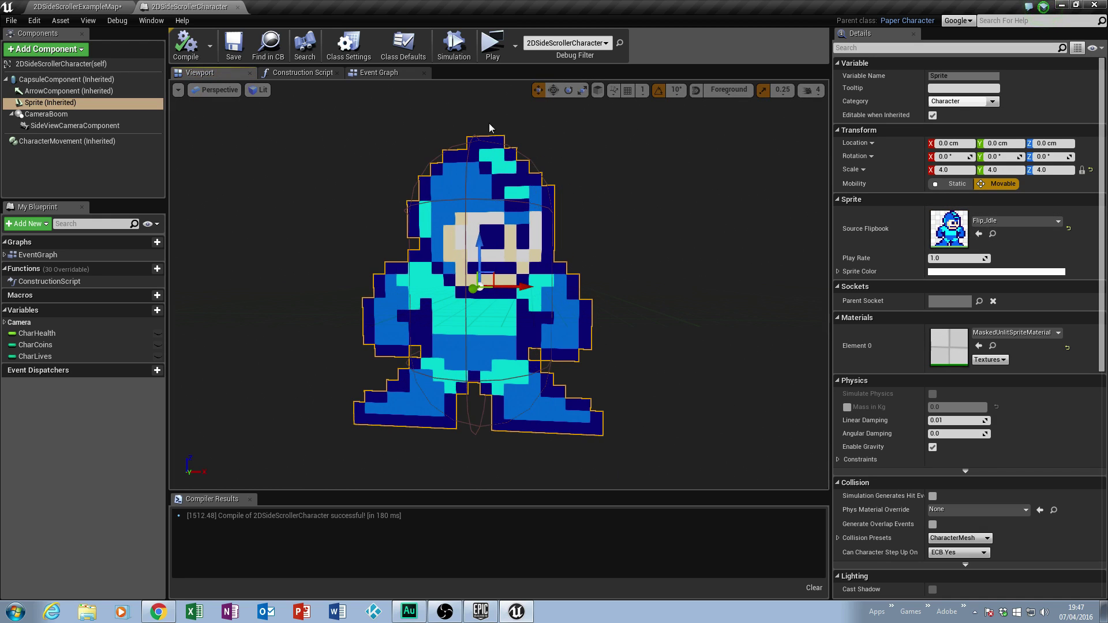
{"action": "left_click", "coordinate": [459, 168]}
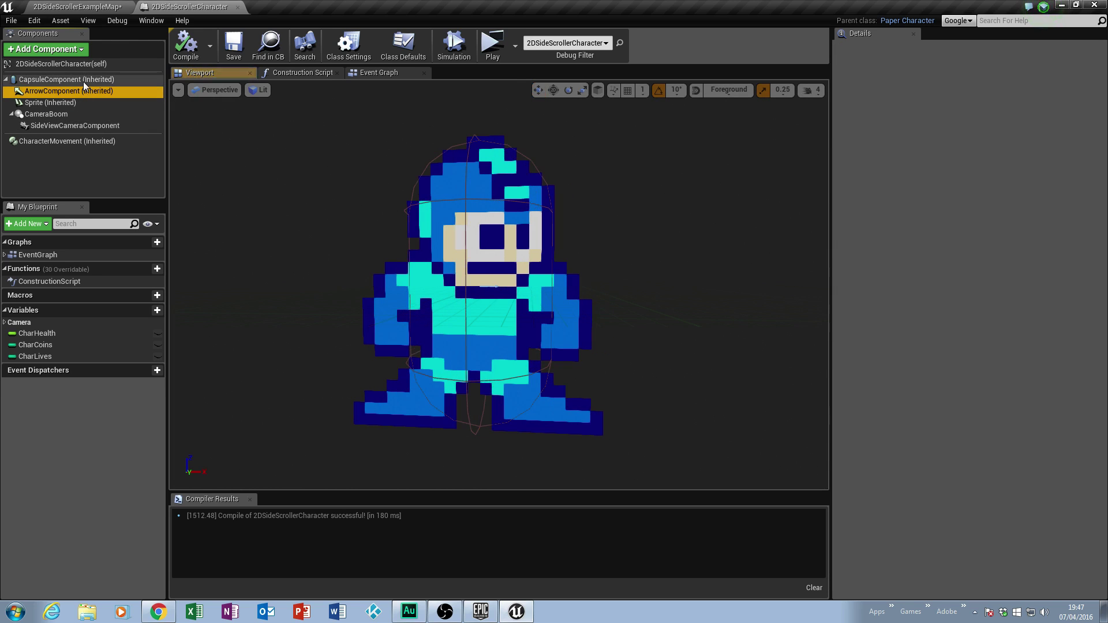
{"action": "left_click", "coordinate": [634, 308]}
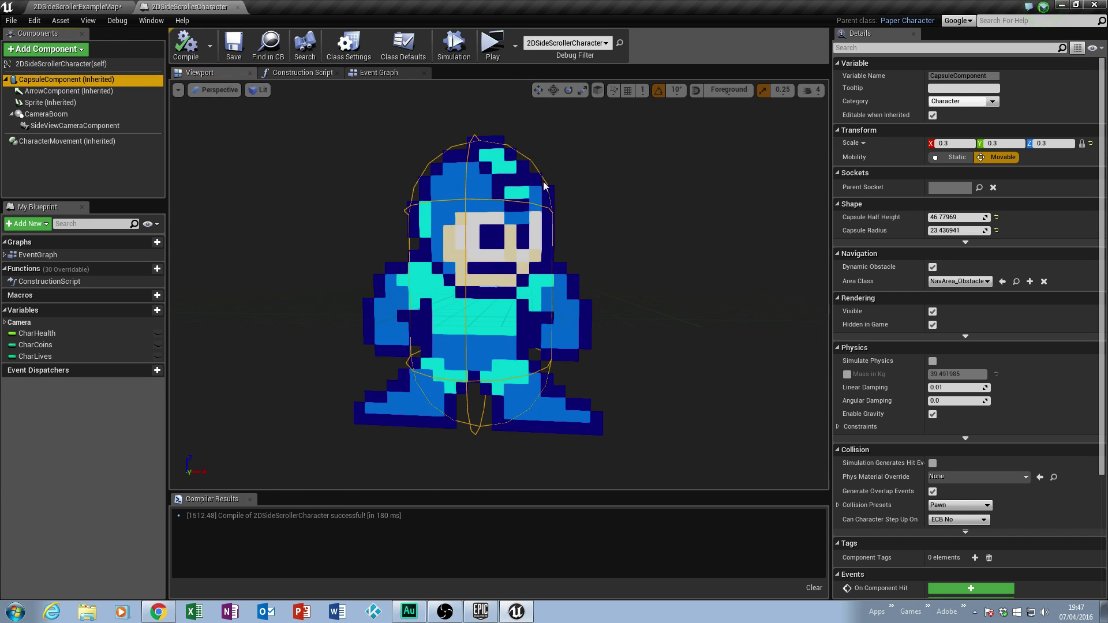